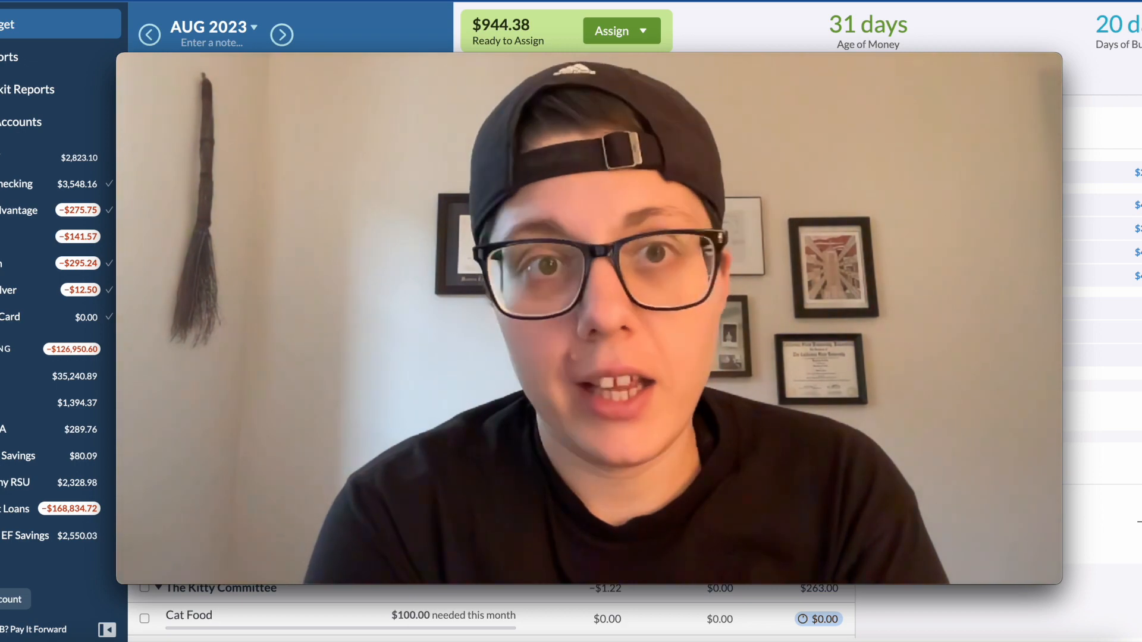
Change the Rock Fitness category's target type to Monthly Savings Builder and save the target
mouse_move(762, 200)
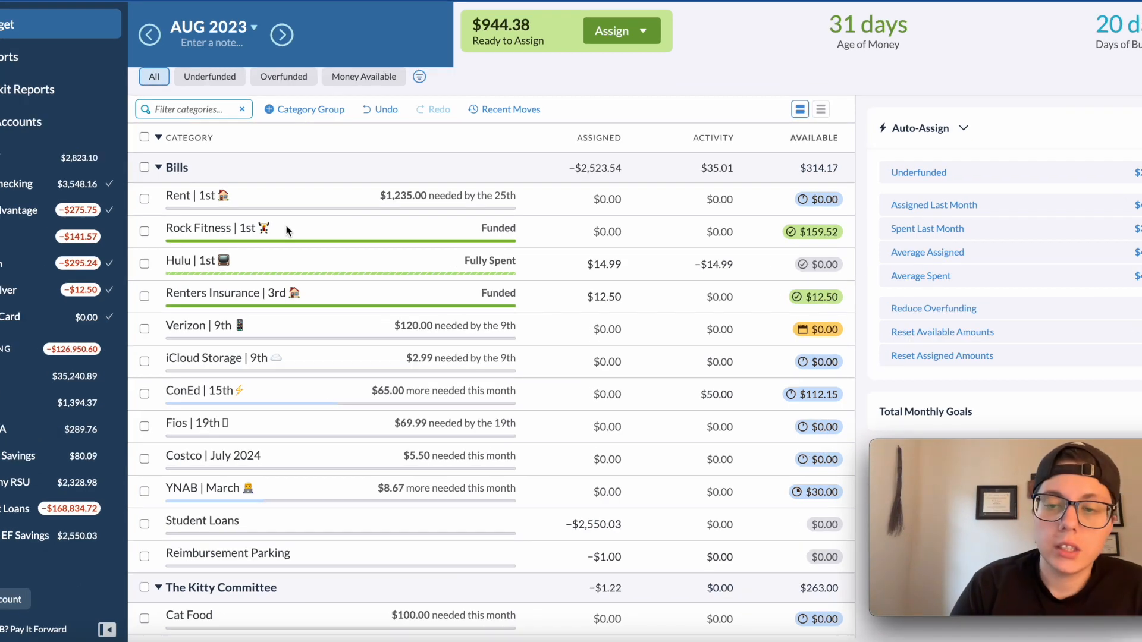
left_click(146, 233)
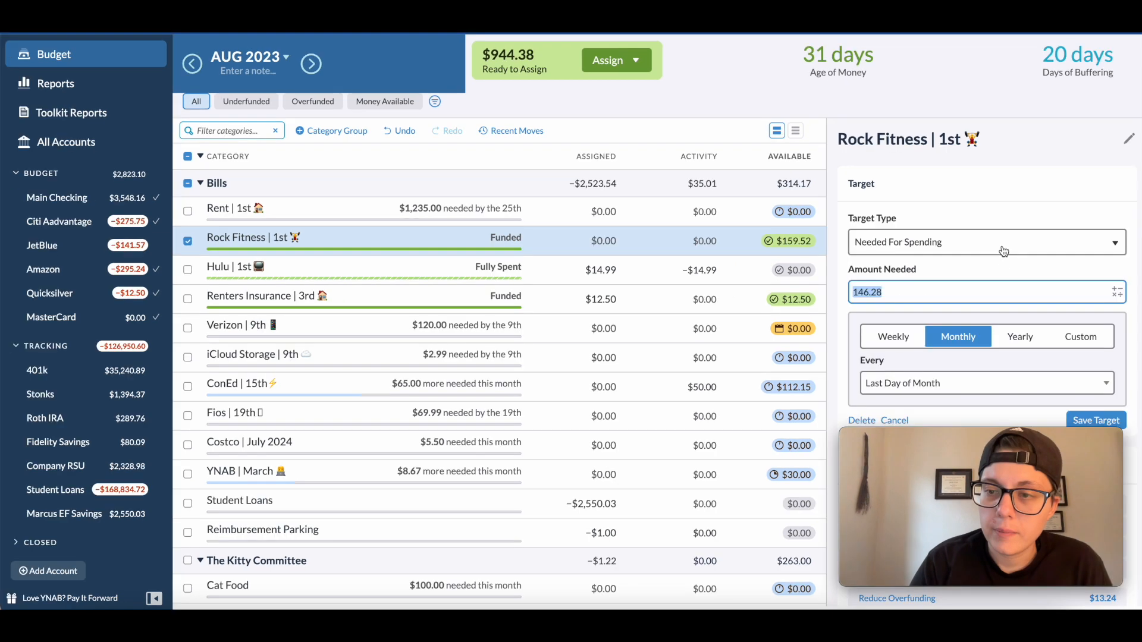
left_click(998, 243)
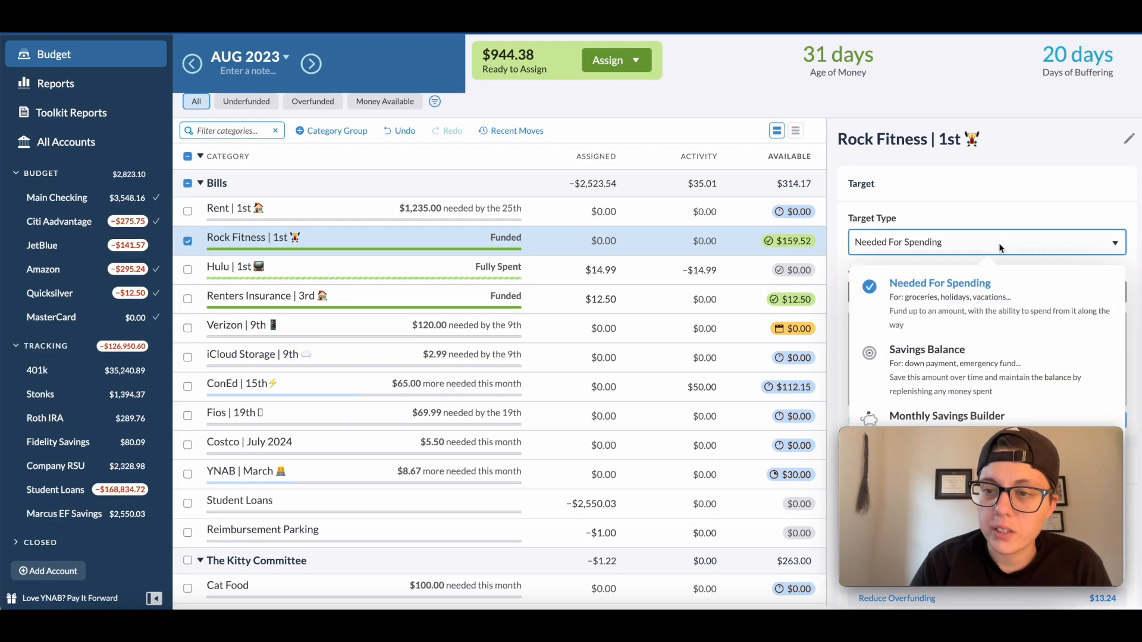
left_click(973, 416)
left_click(1100, 321)
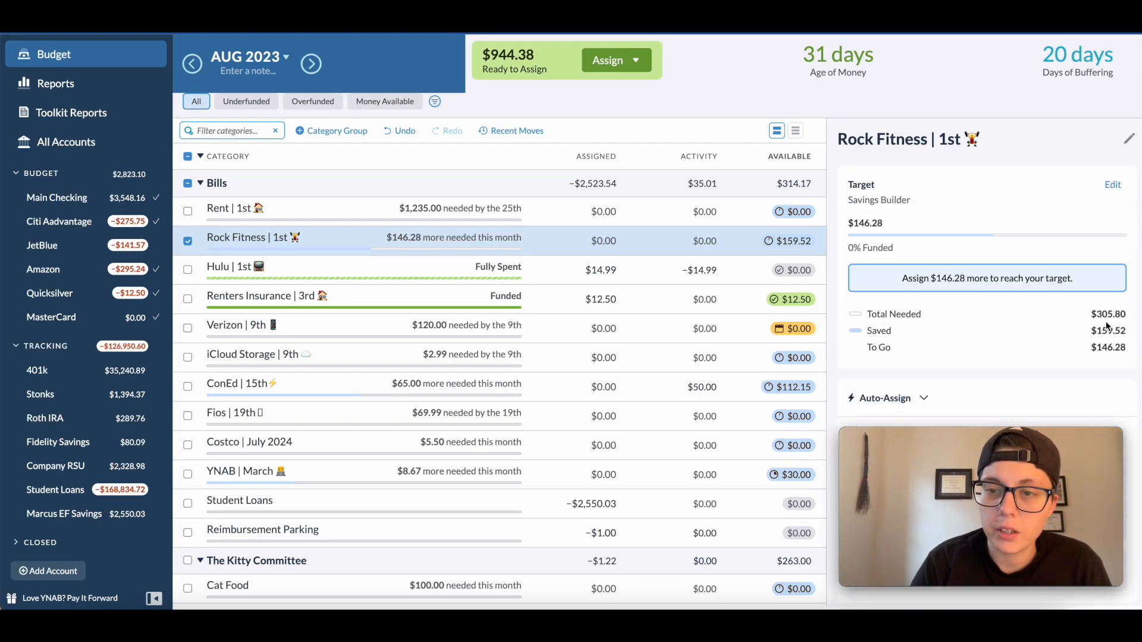
left_click(188, 241)
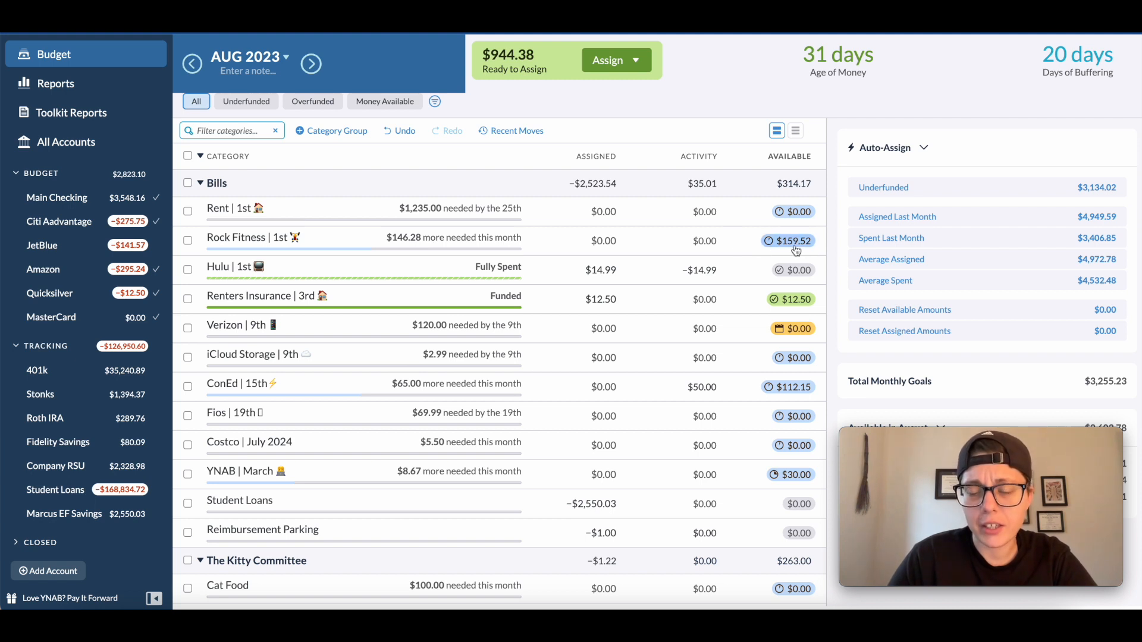
mouse_move(795, 251)
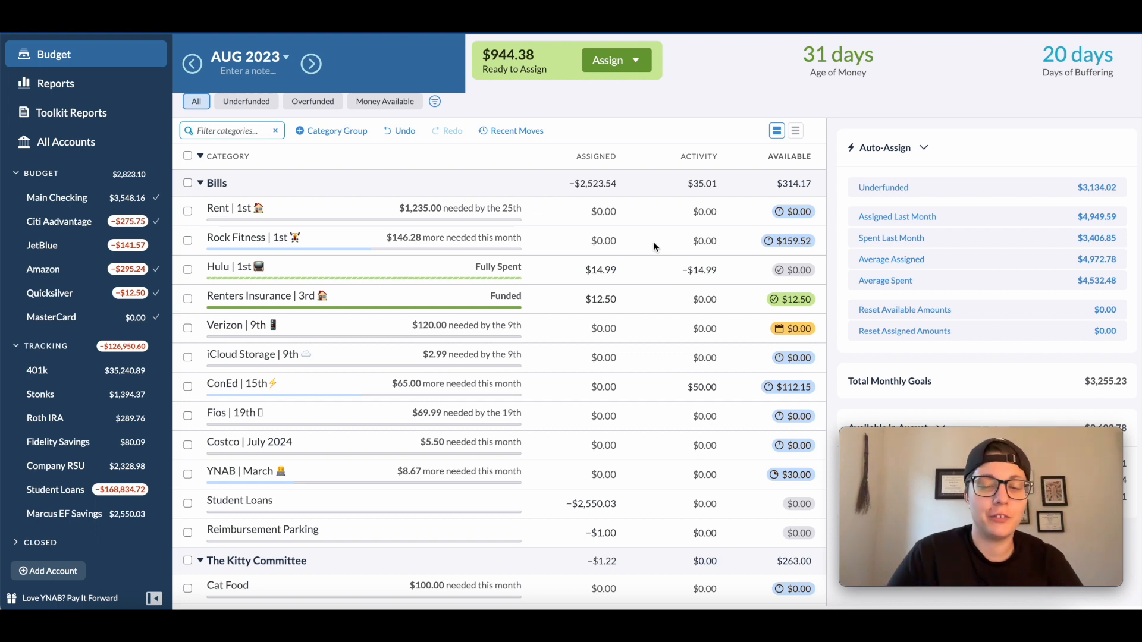
left_click(573, 243)
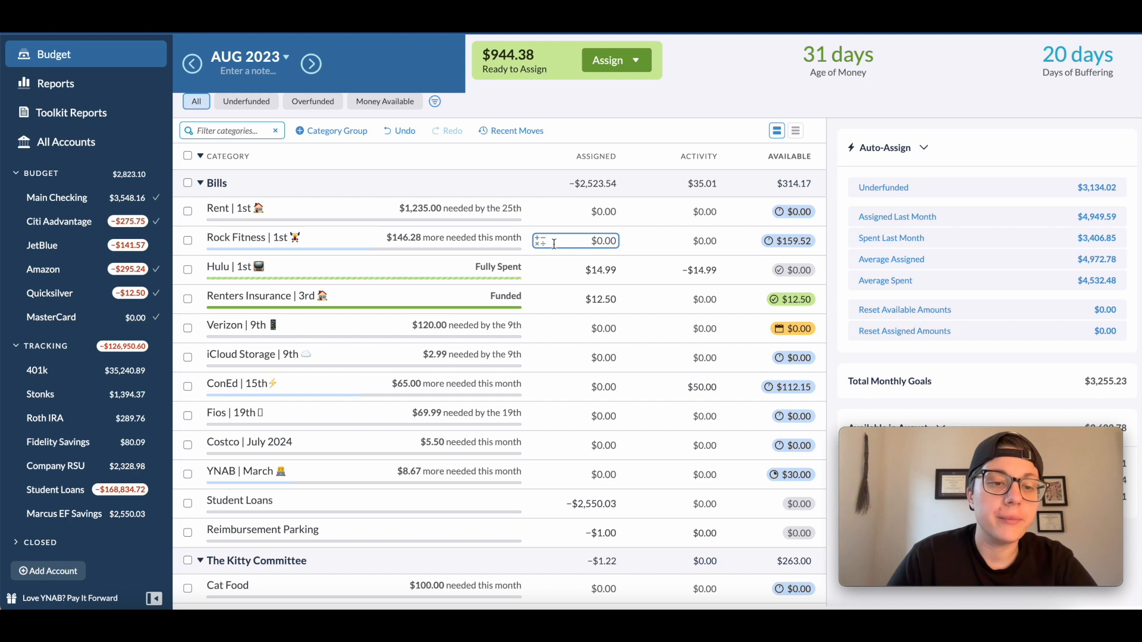
scroll(554, 244, "down", 1)
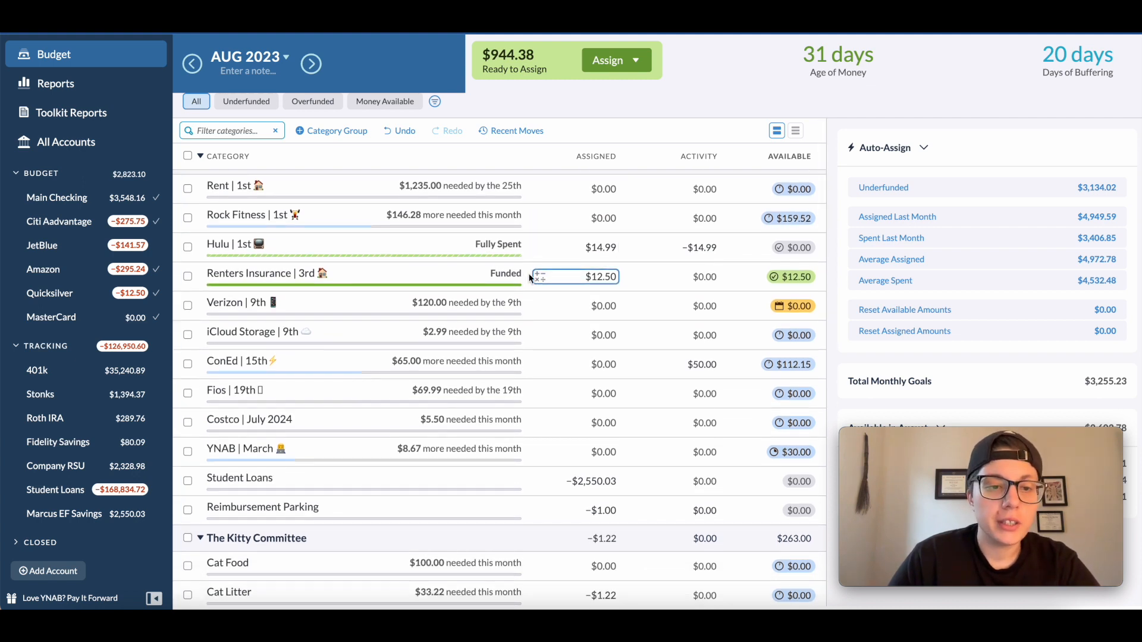
Switch to the Calendar app, check the August 2023 month view, and close it
left_click(1106, 25)
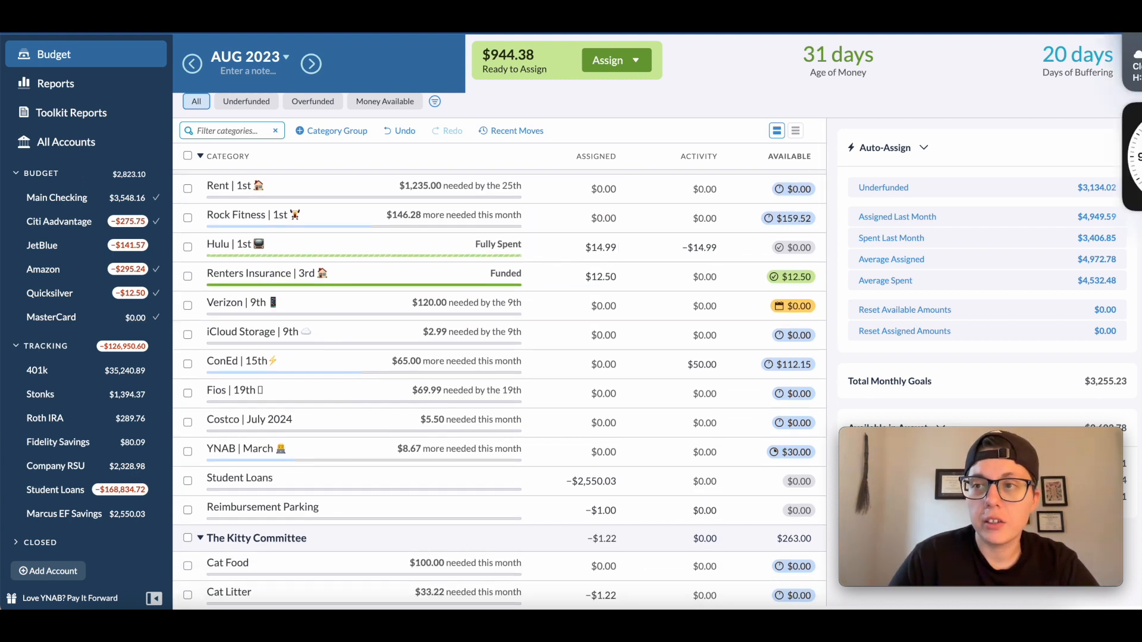
left_click(1082, 57)
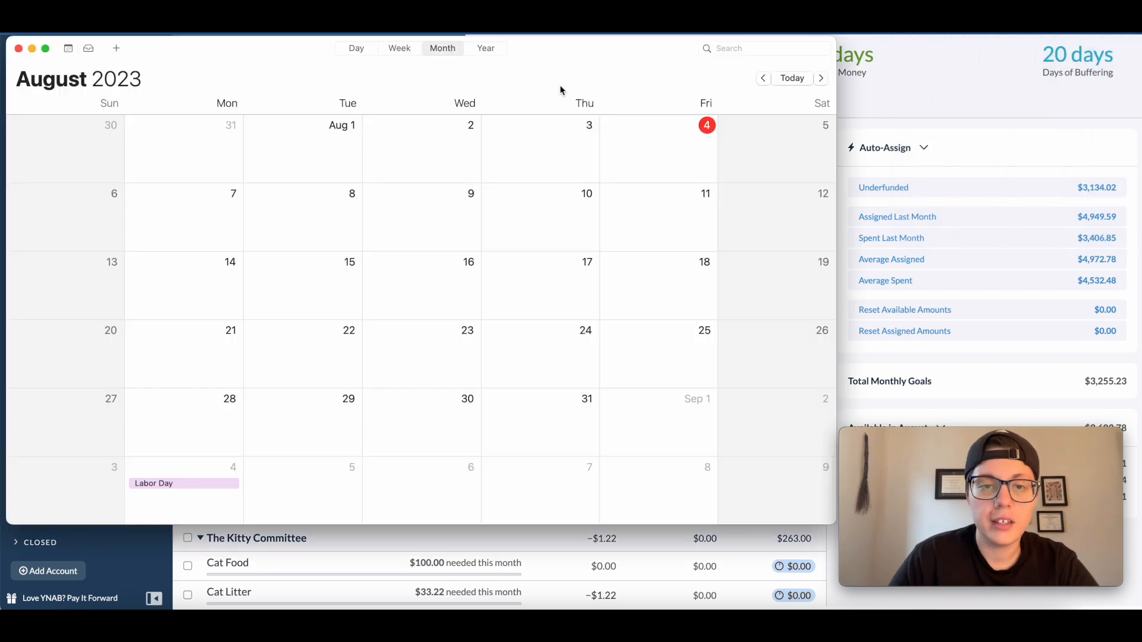
left_click_drag(525, 52, 590, 74)
mouse_move(515, 61)
left_mouse_down()
mouse_move(528, 54)
mouse_move(520, 60)
left_mouse_up()
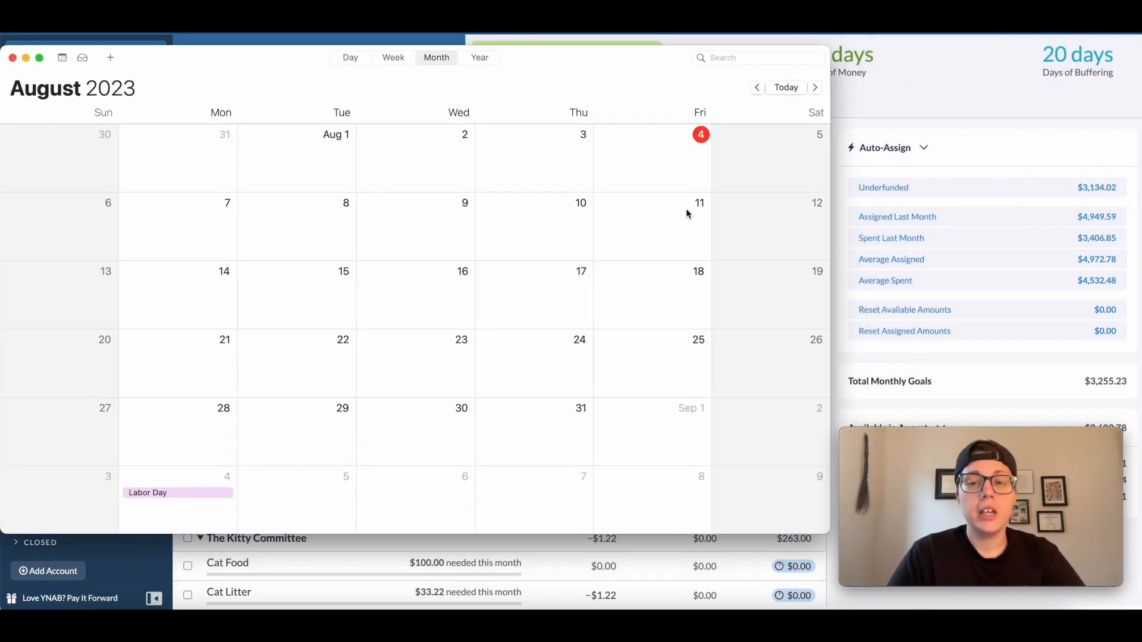
scroll(706, 223, "up", 1)
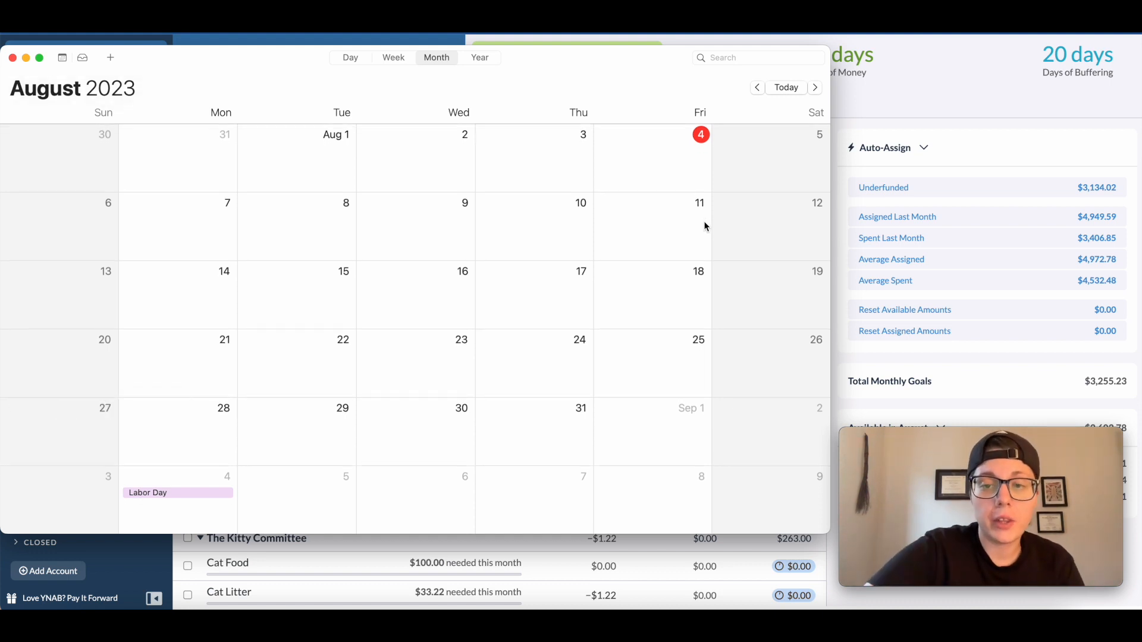
left_click(13, 58)
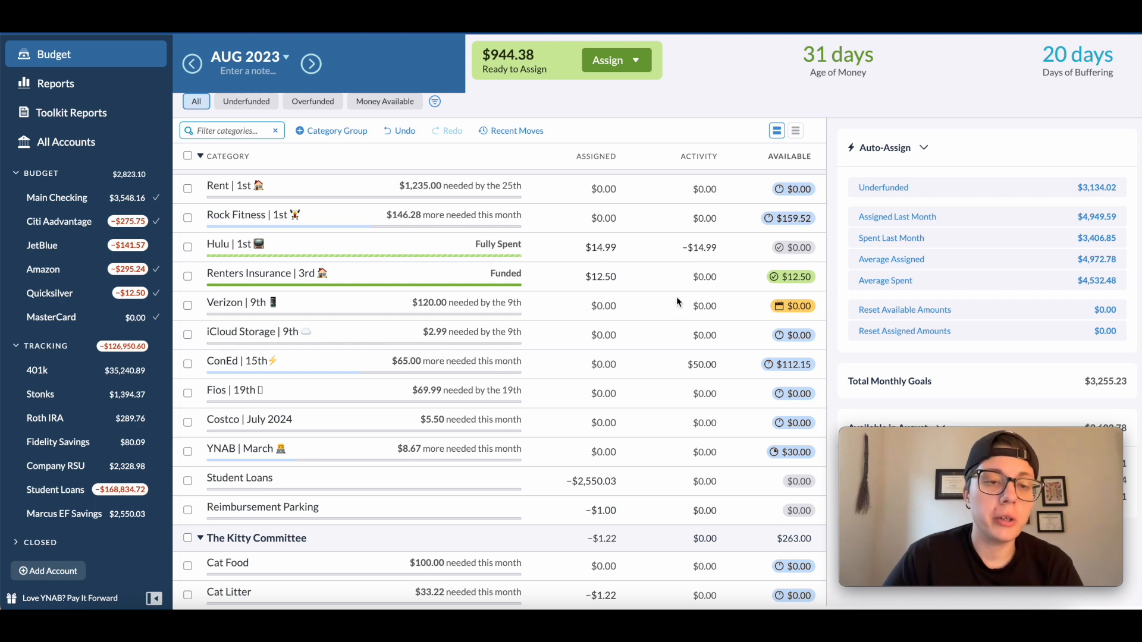
scroll(676, 297, "down", 1)
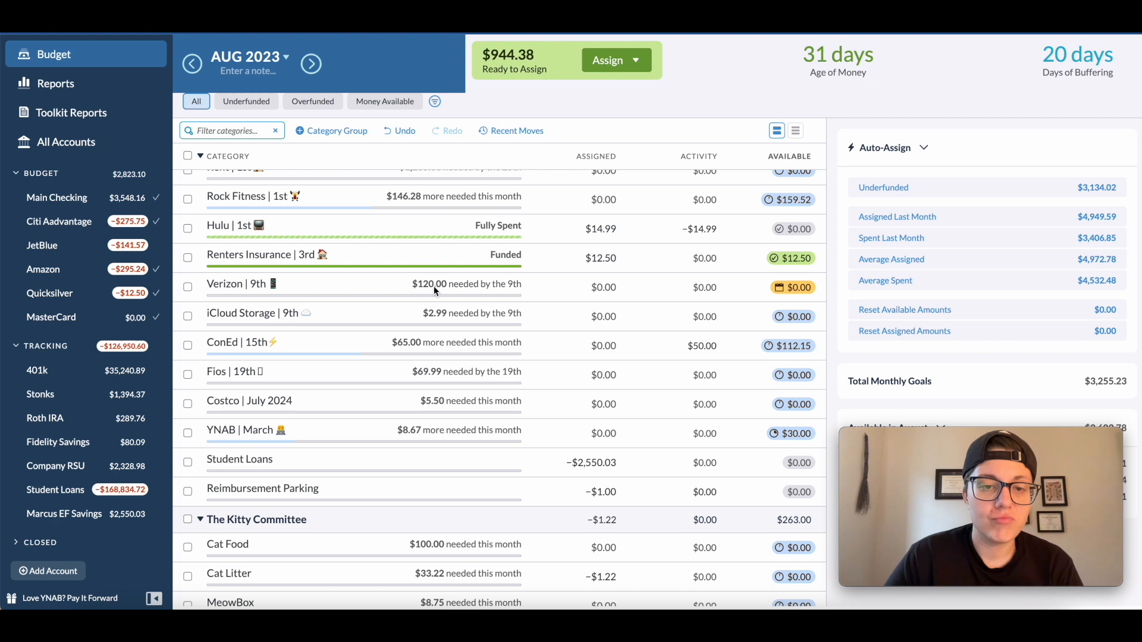
scroll(434, 286, "up", 1)
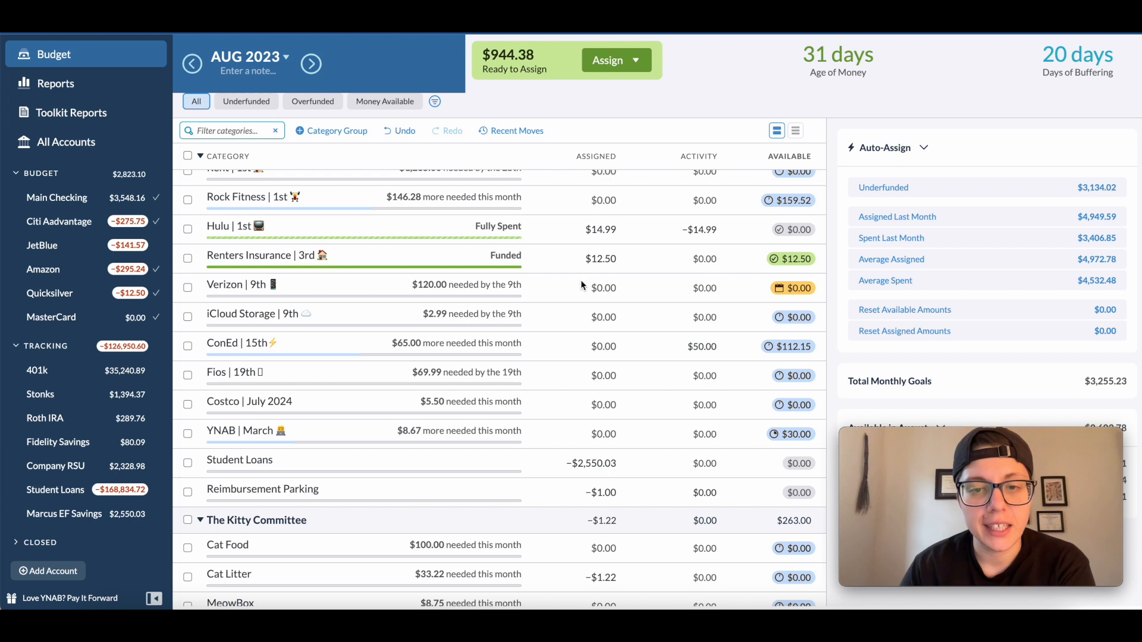
scroll(568, 288, "down", 1)
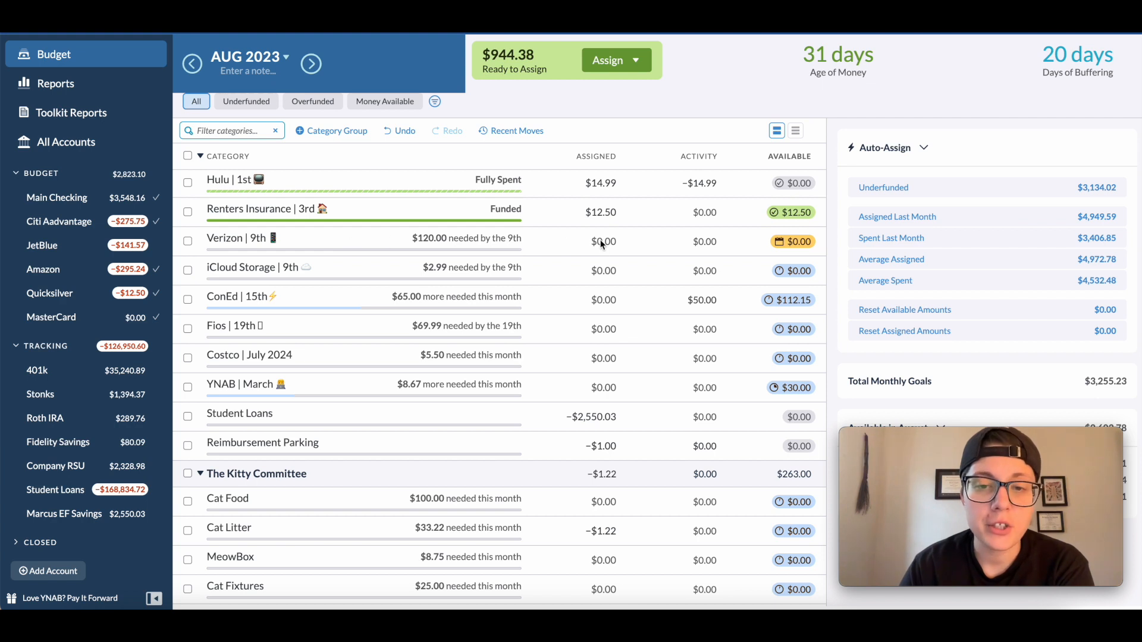
left_click(617, 242)
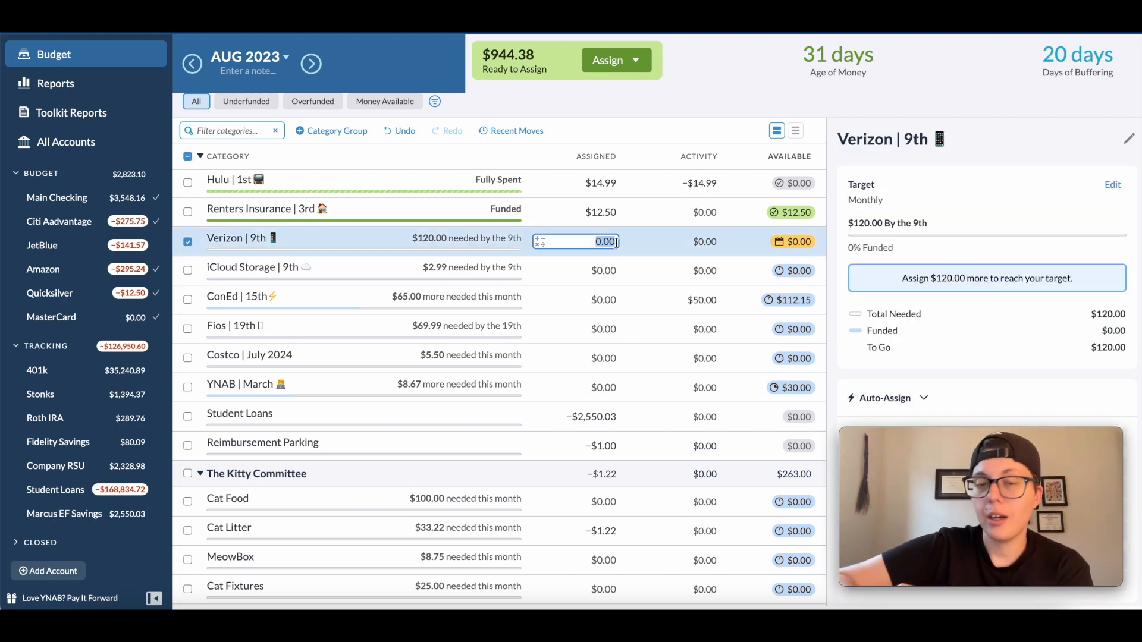
left_click(188, 242)
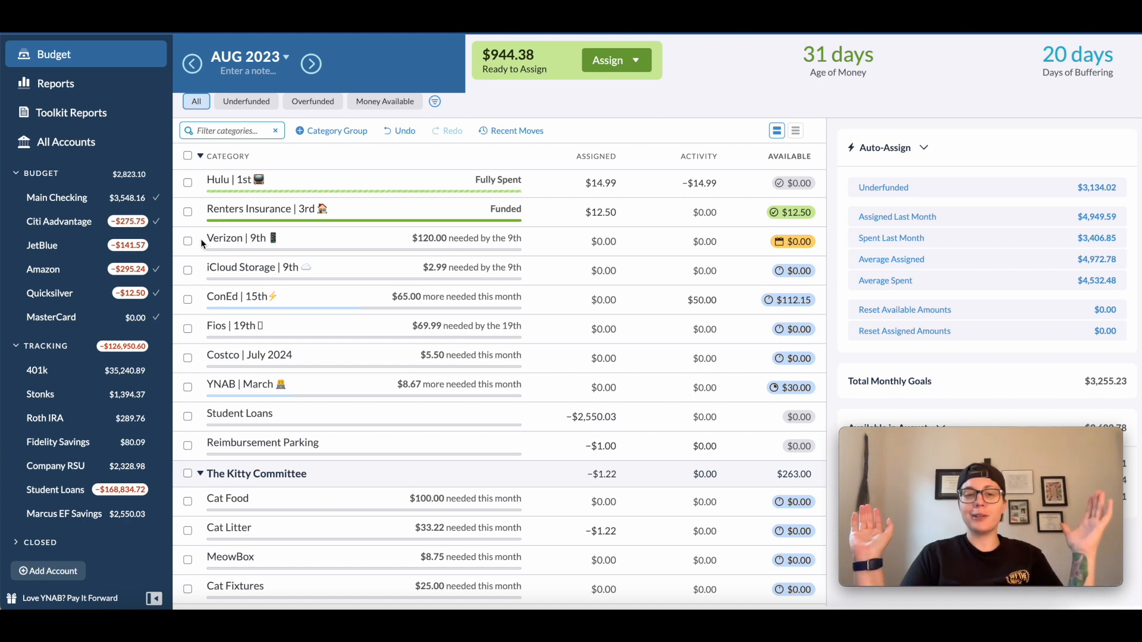
Assign $2.99 to the iCloud Storage category for August 2023
left_click(594, 268)
type("+2.99")
key("Return")
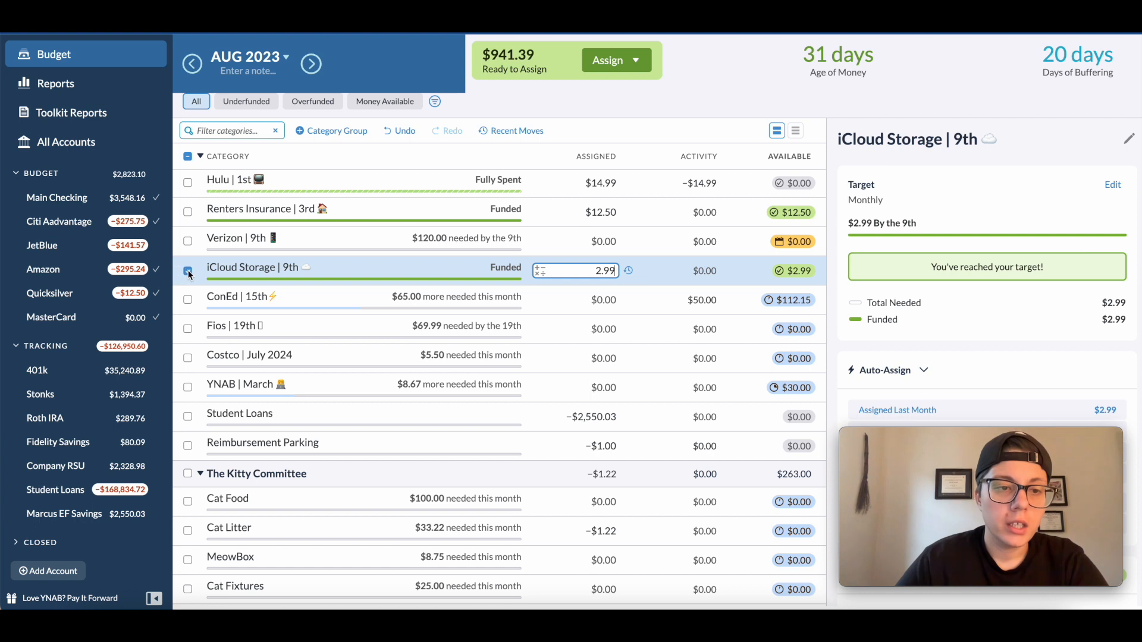
key("Escape")
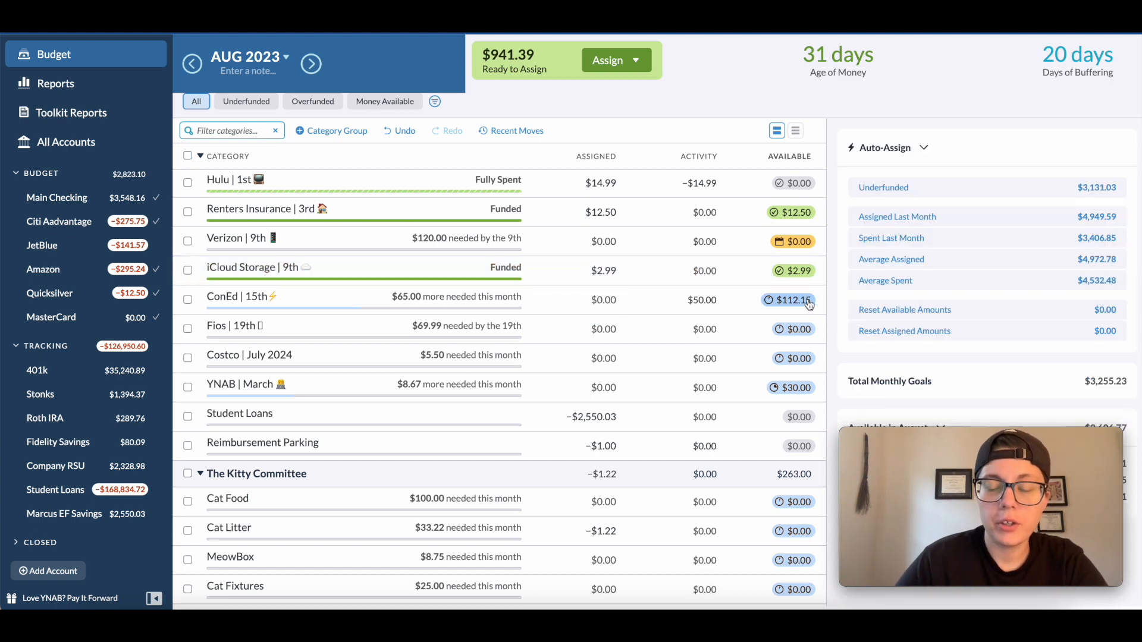
Assign $65 to the ConEd category for August 2023
left_click(612, 301)
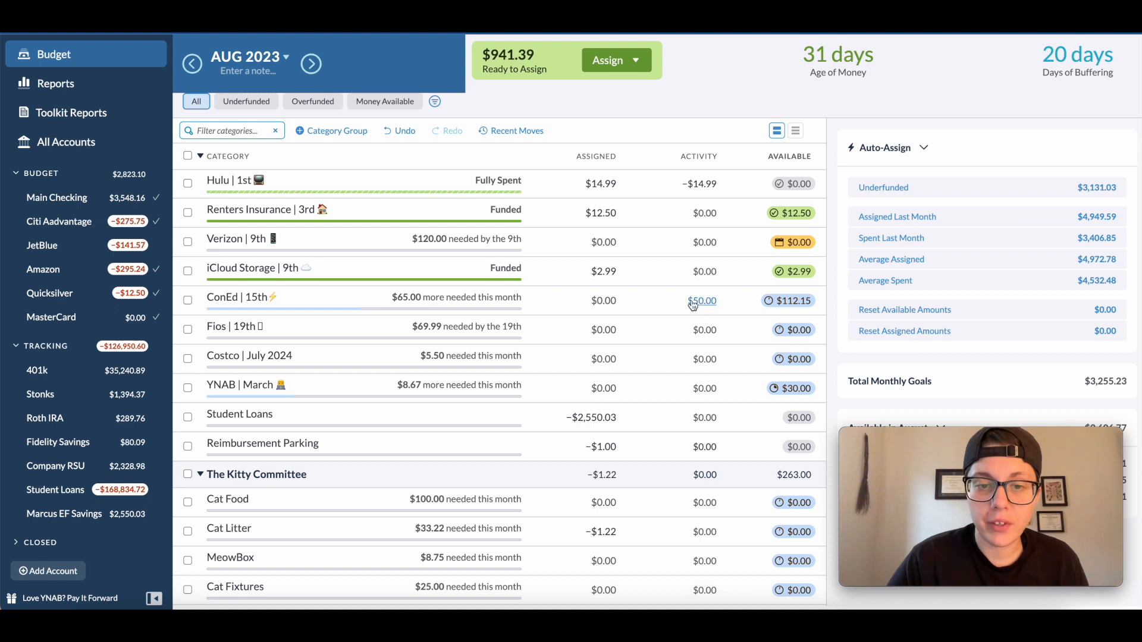
left_click(616, 301)
type("+65")
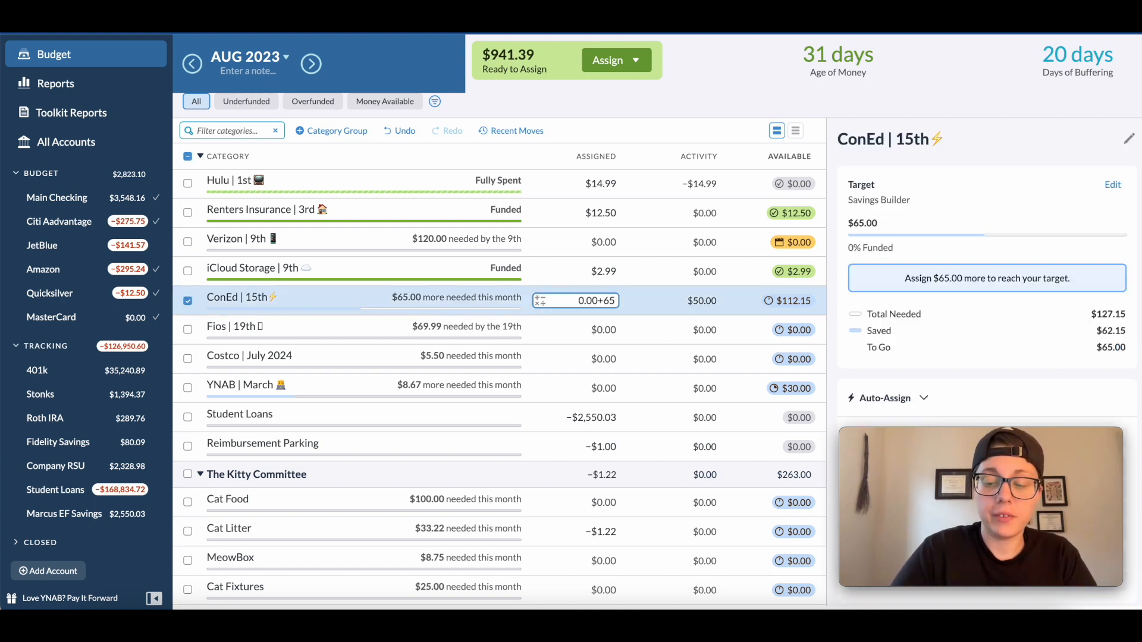
key("Return")
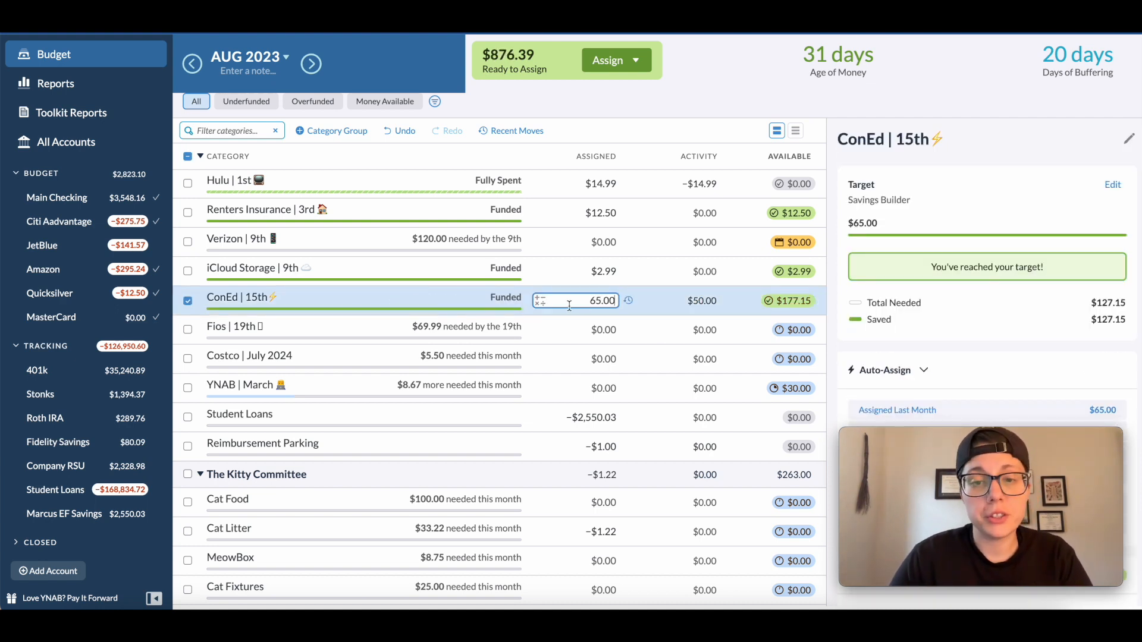
left_click(187, 302)
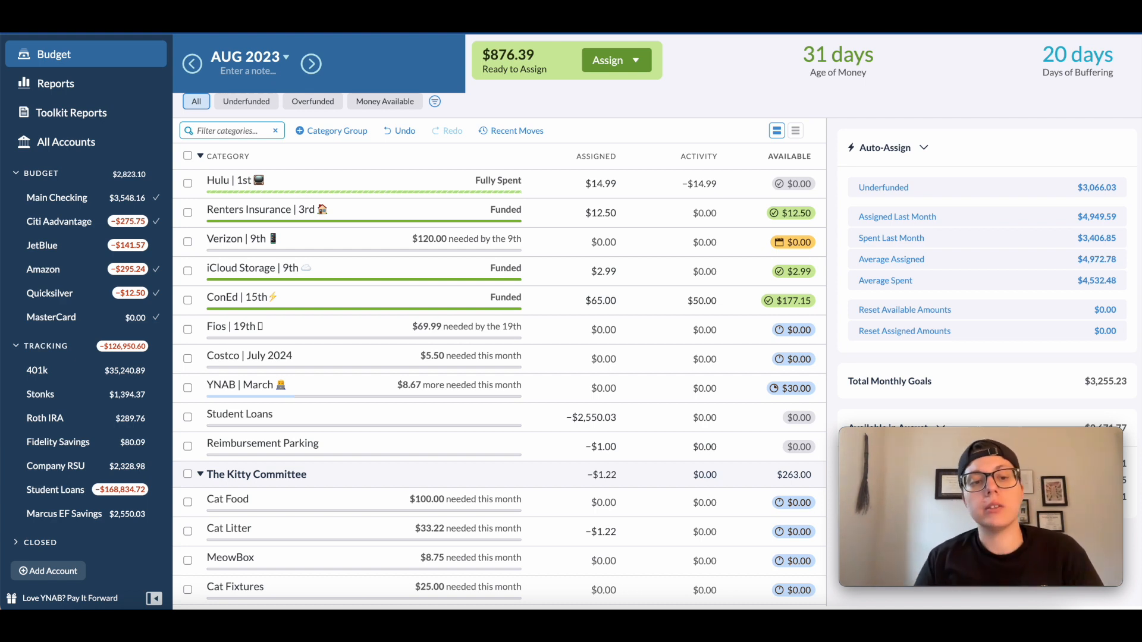
Set the Verizon category's monthly target amount to $81.38 and save the target
scroll(559, 122, "up", 1)
scroll(581, 254, "down", 2)
scroll(581, 255, "down", 1)
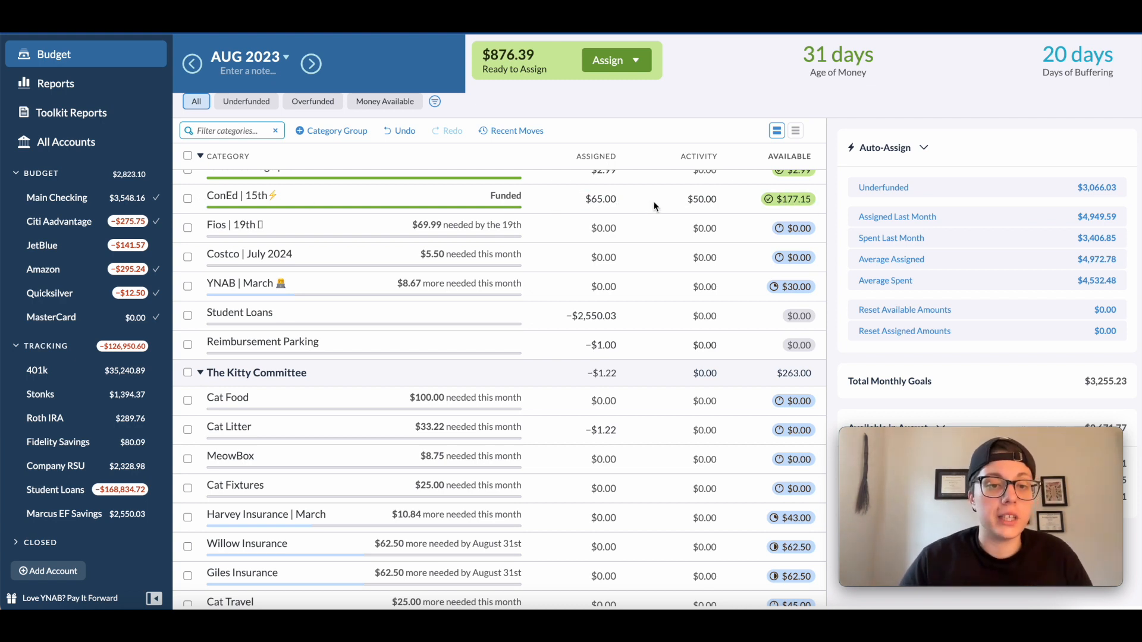
scroll(622, 288, "down", 3)
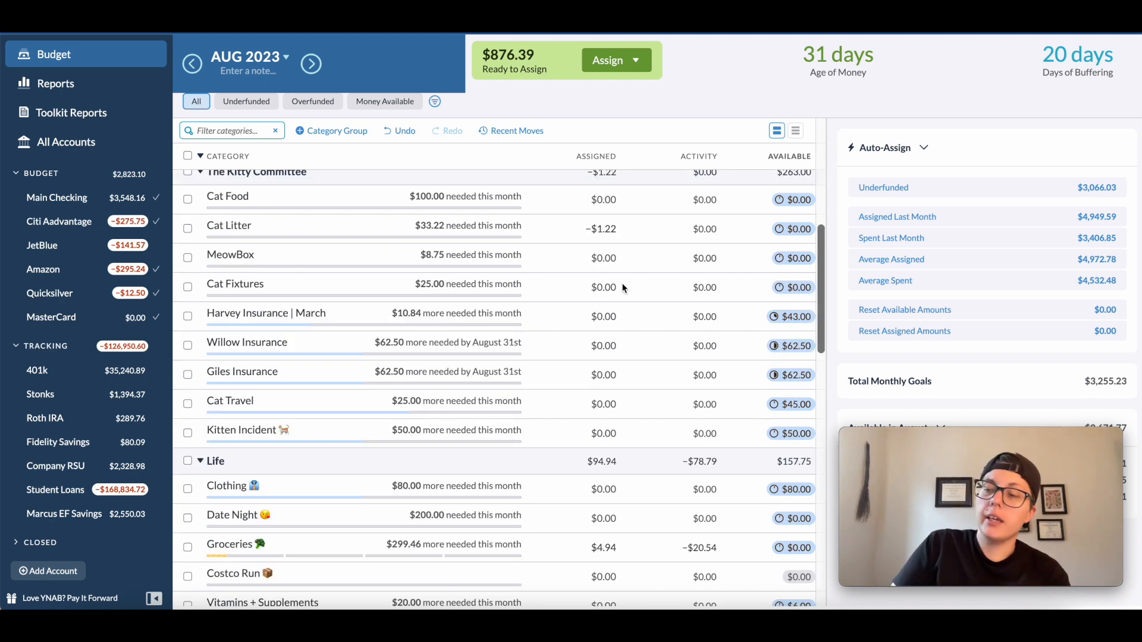
scroll(394, 312, "up", 5)
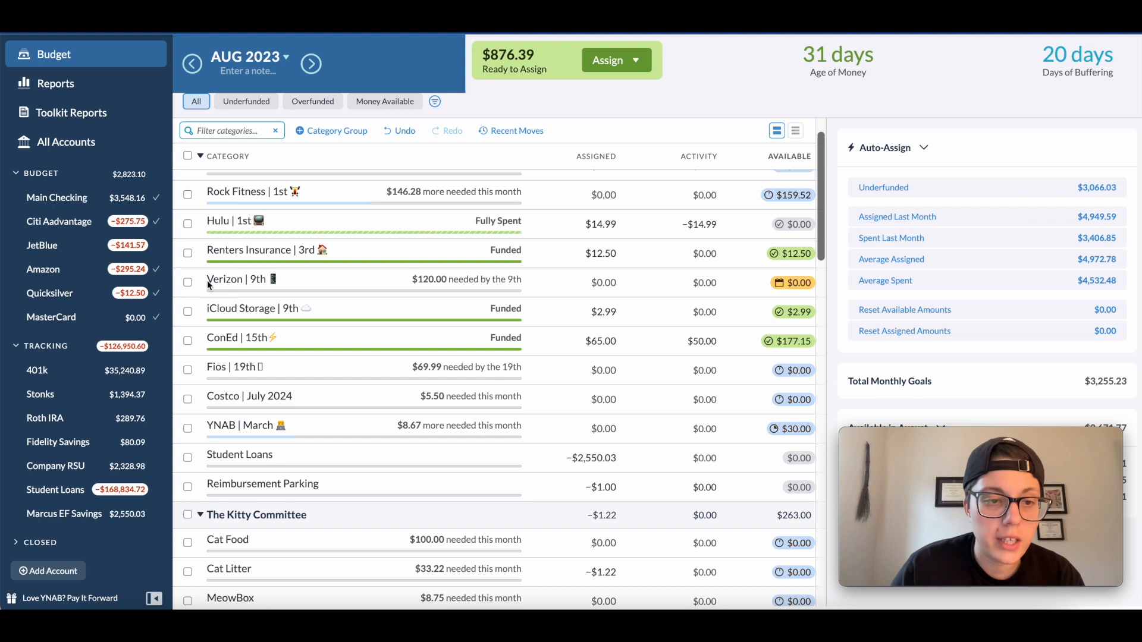
left_click(189, 283)
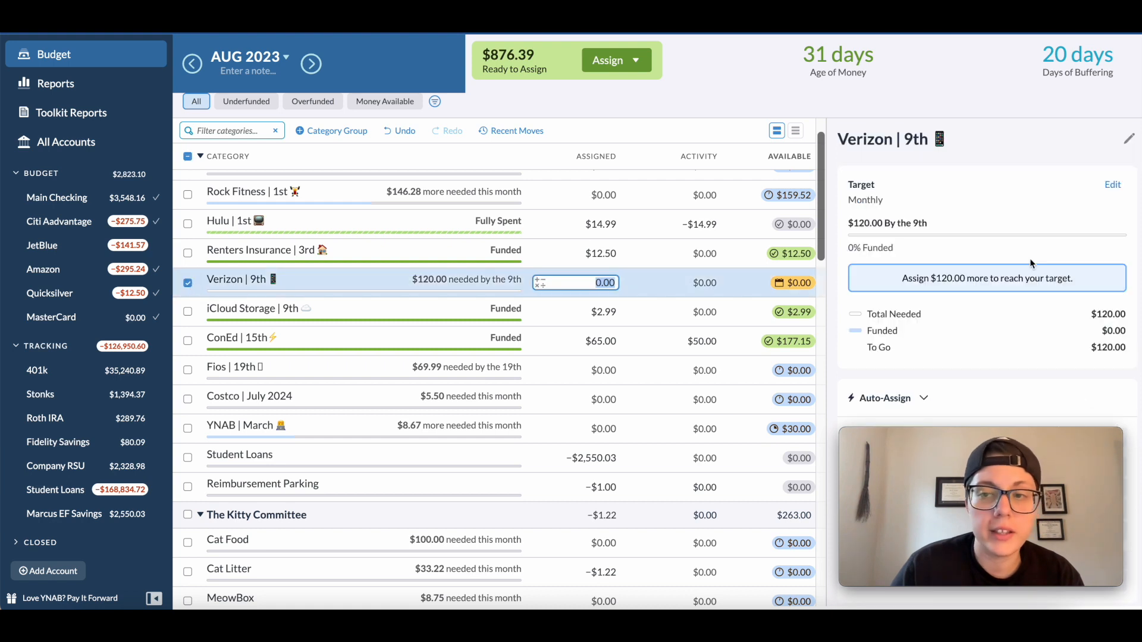
left_click(1115, 189)
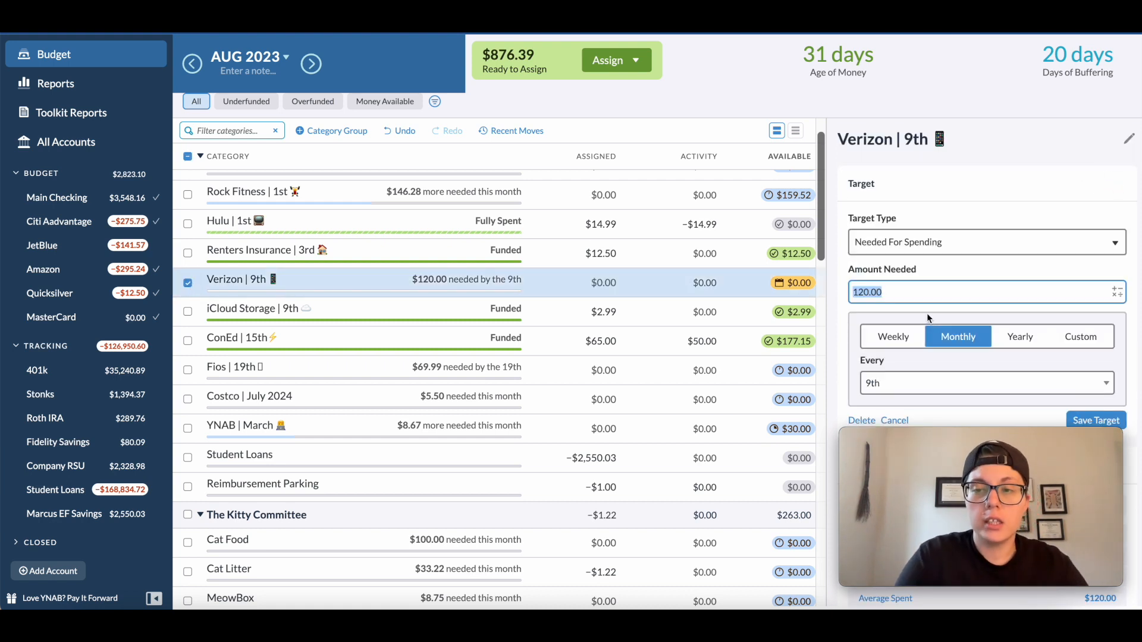
type("81")
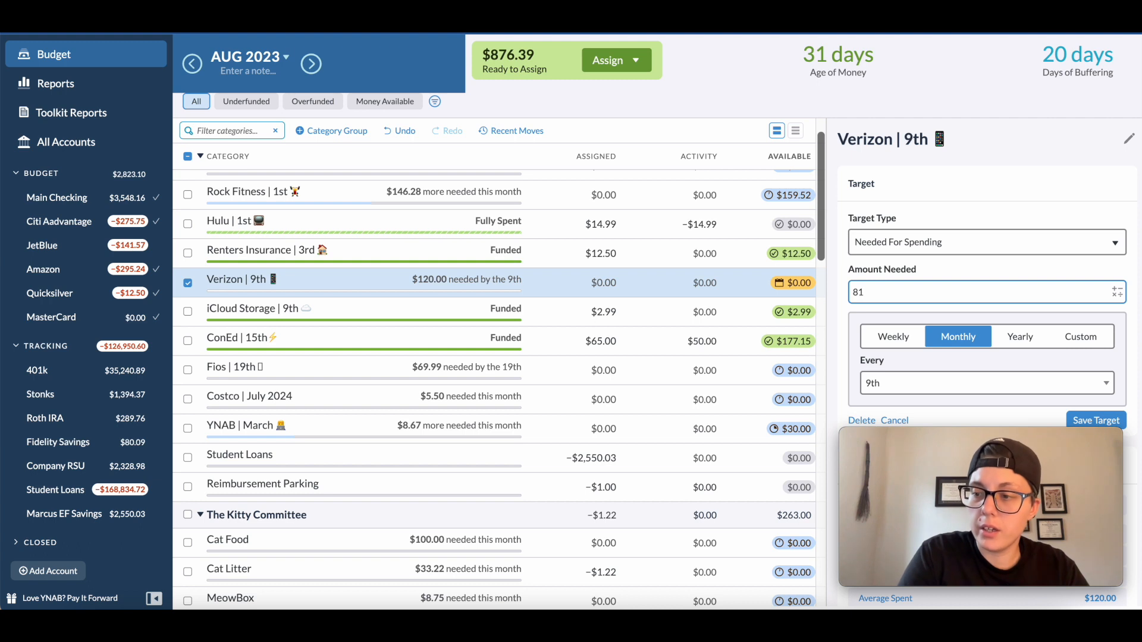
type(".38")
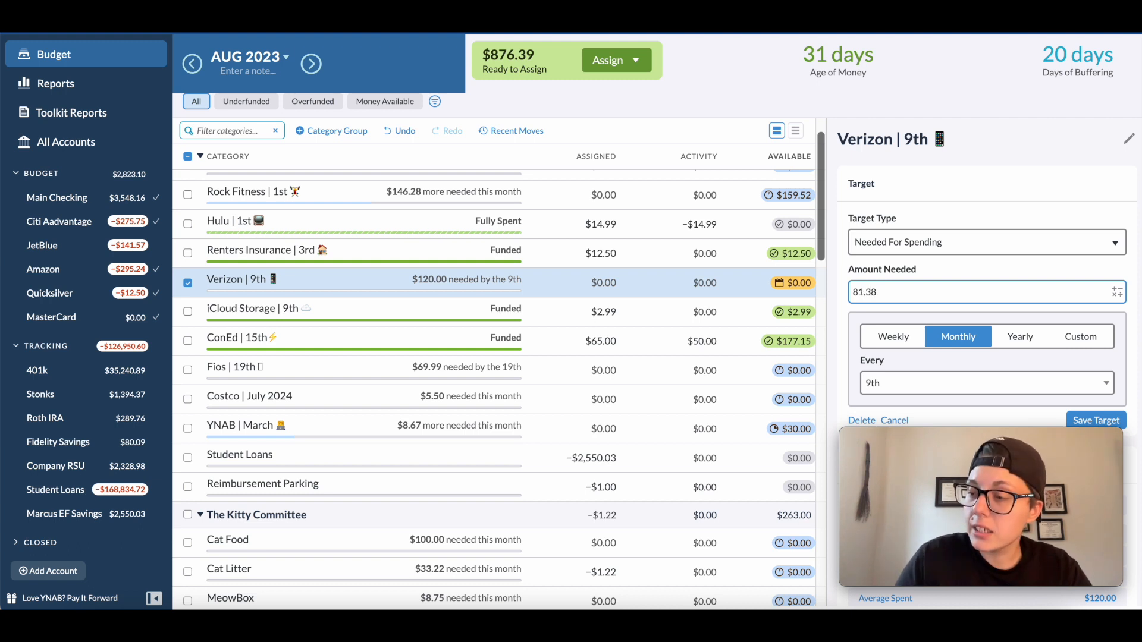
scroll(939, 324, "down", 1)
left_click(1093, 389)
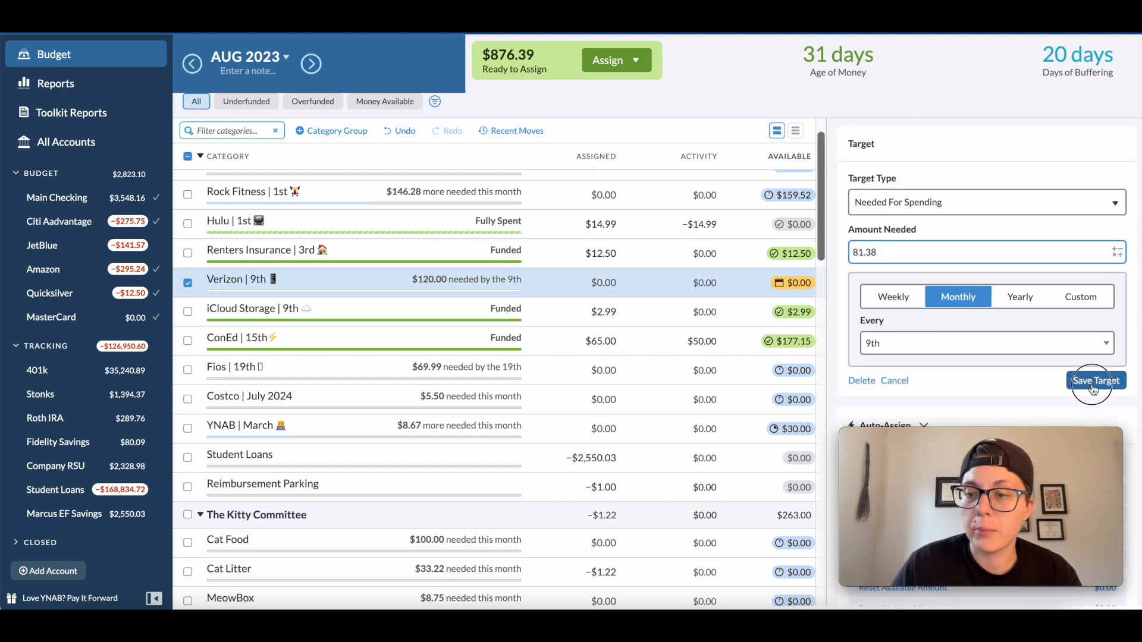
left_click(191, 283)
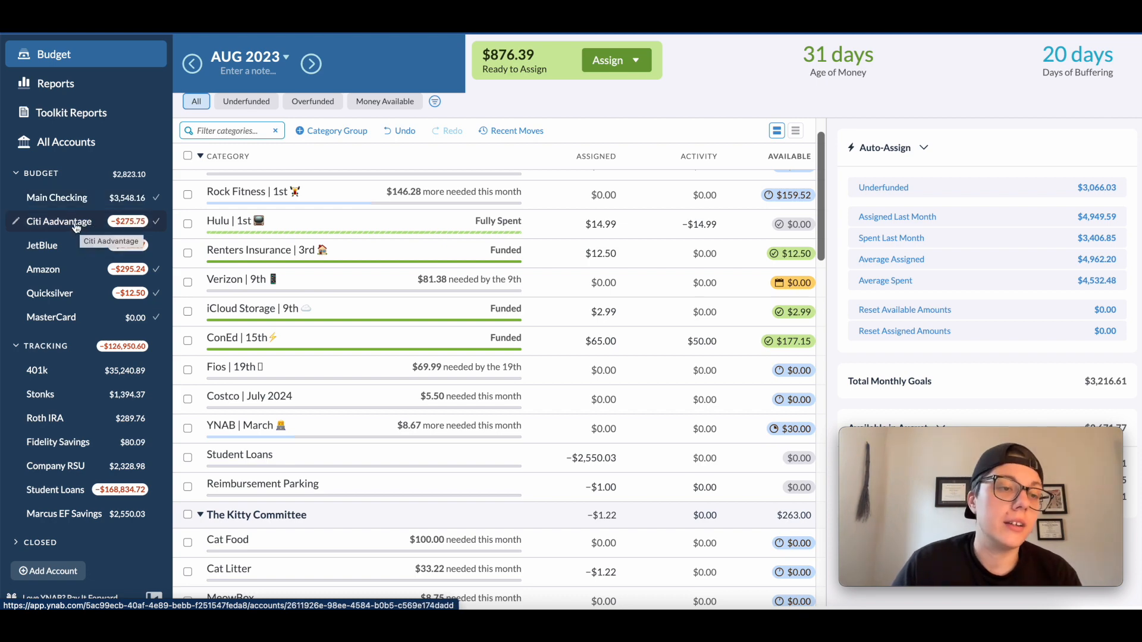
Change the outflow of the scheduled 08/09/2023 Venmo phone bill transaction in Main Checking to $81.38, save it, and deselect it
left_click(57, 198)
left_click(1006, 212)
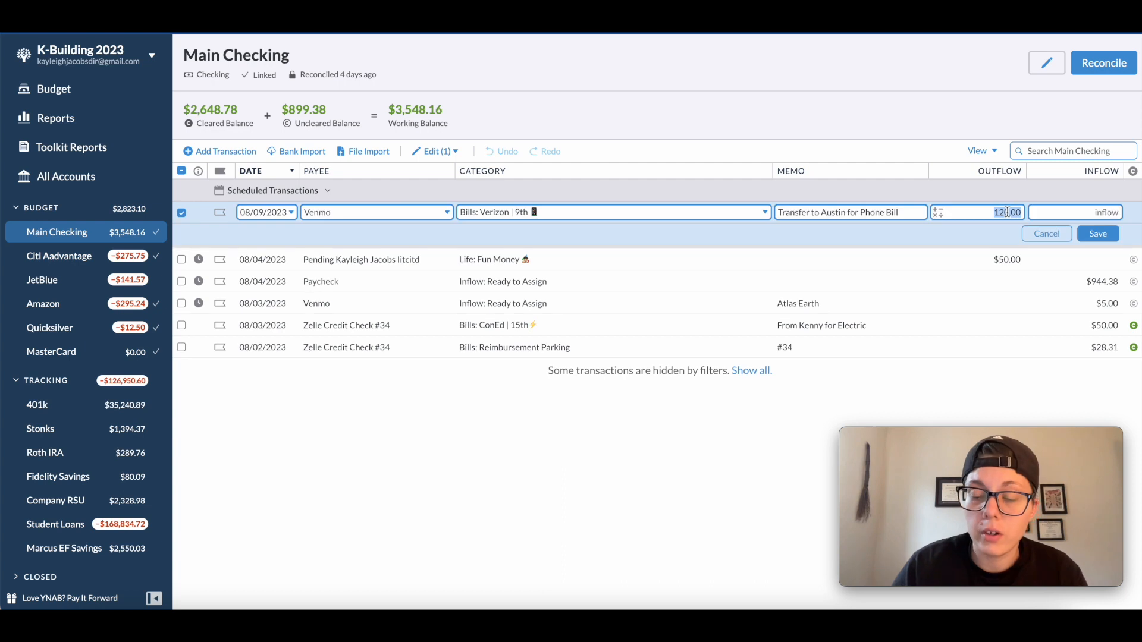
type("81.3")
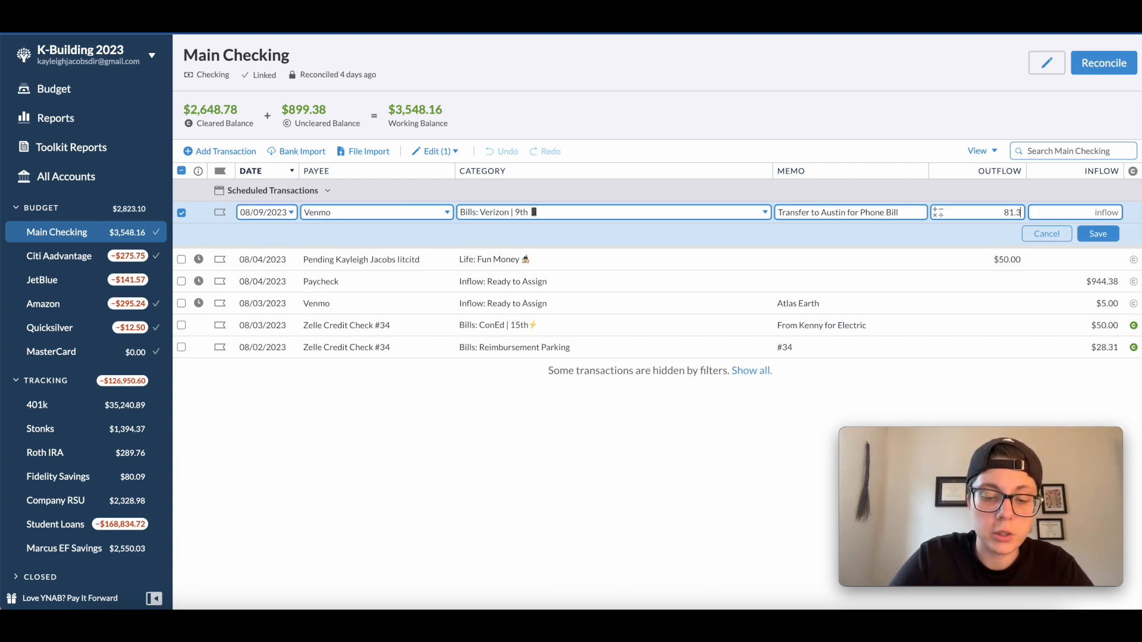
type("8")
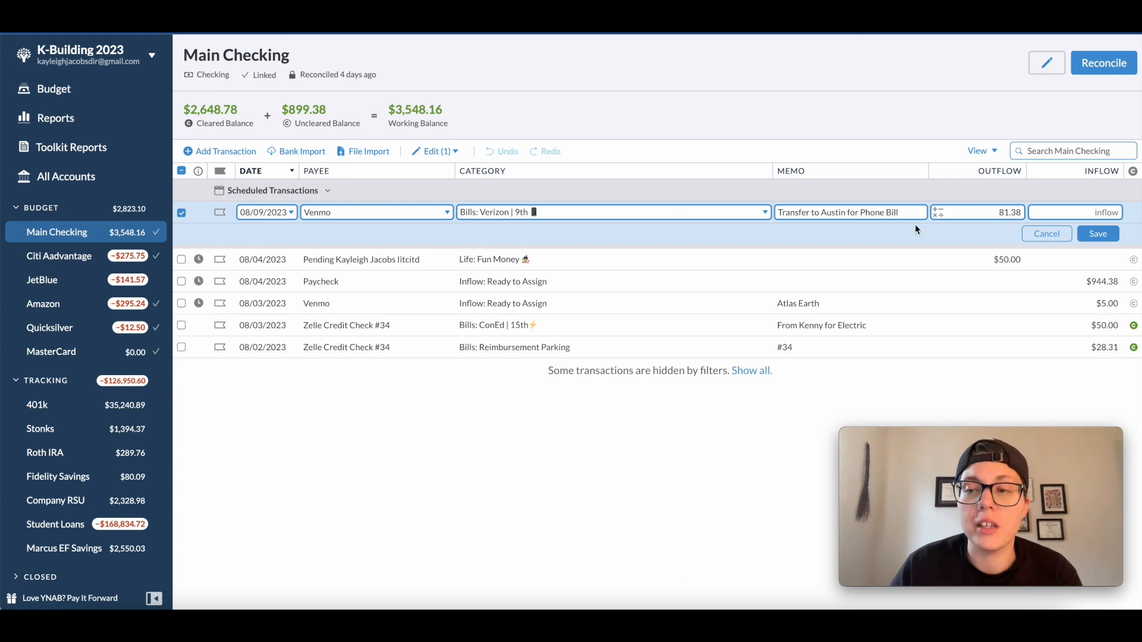
left_click(1097, 234)
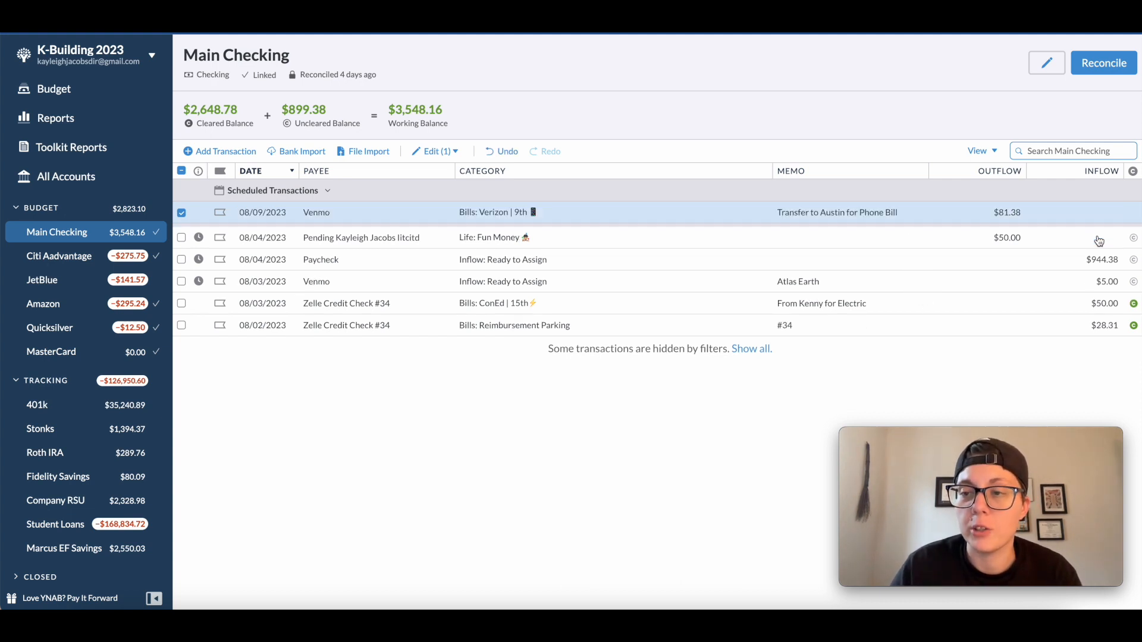
left_click(182, 213)
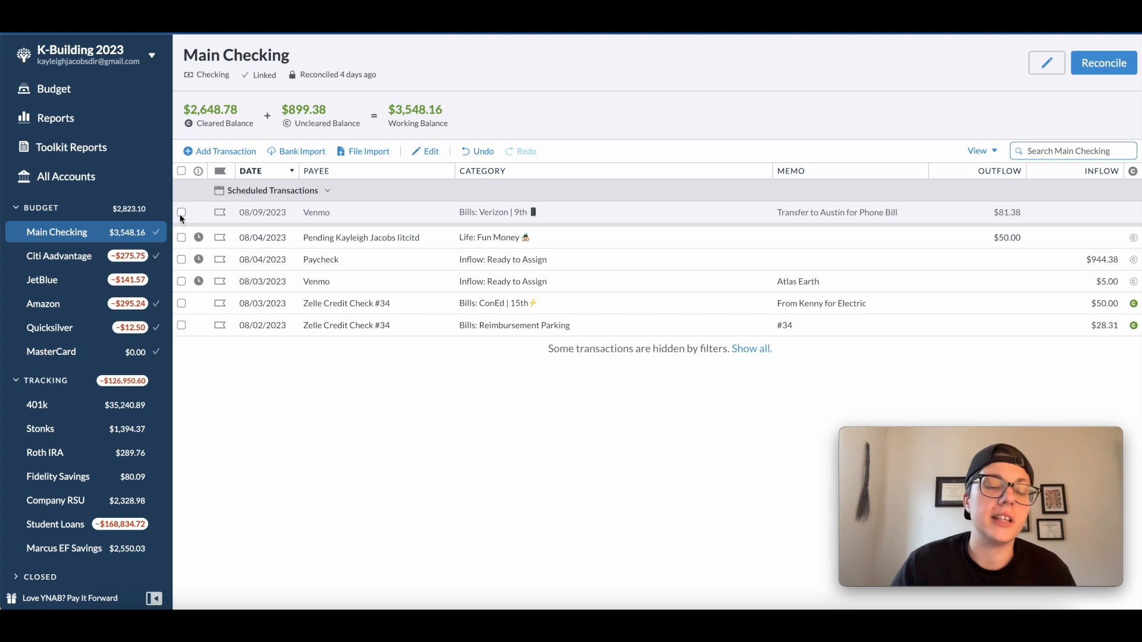
Return to the August 2023 budget and assign the underfunded $81.38 to the Verizon category
left_click(82, 95)
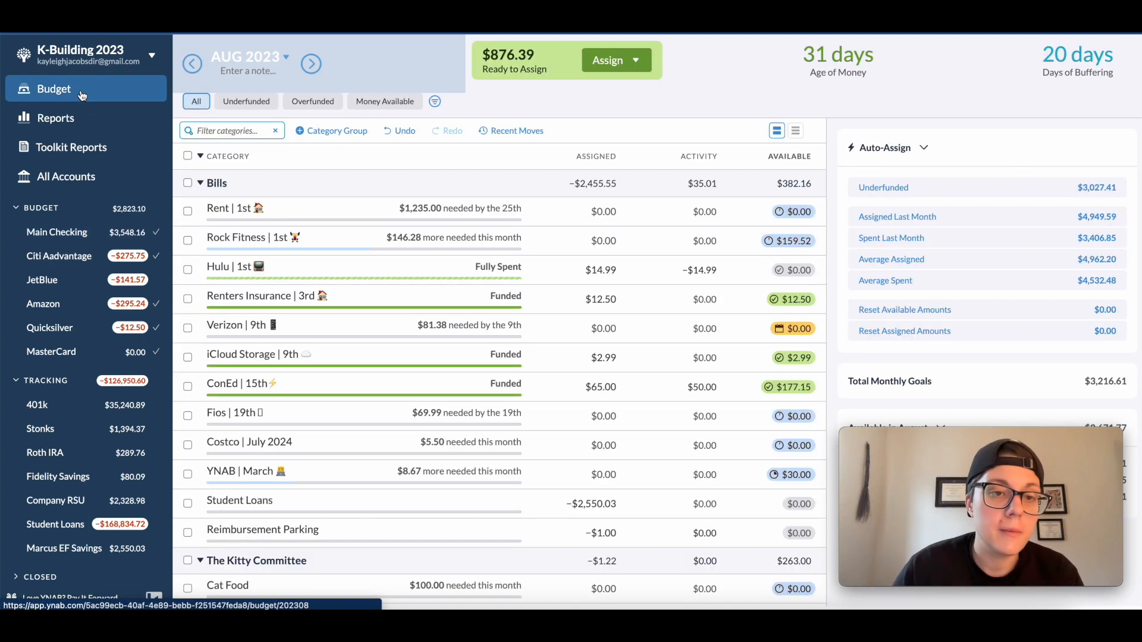
scroll(431, 318, "down", 1)
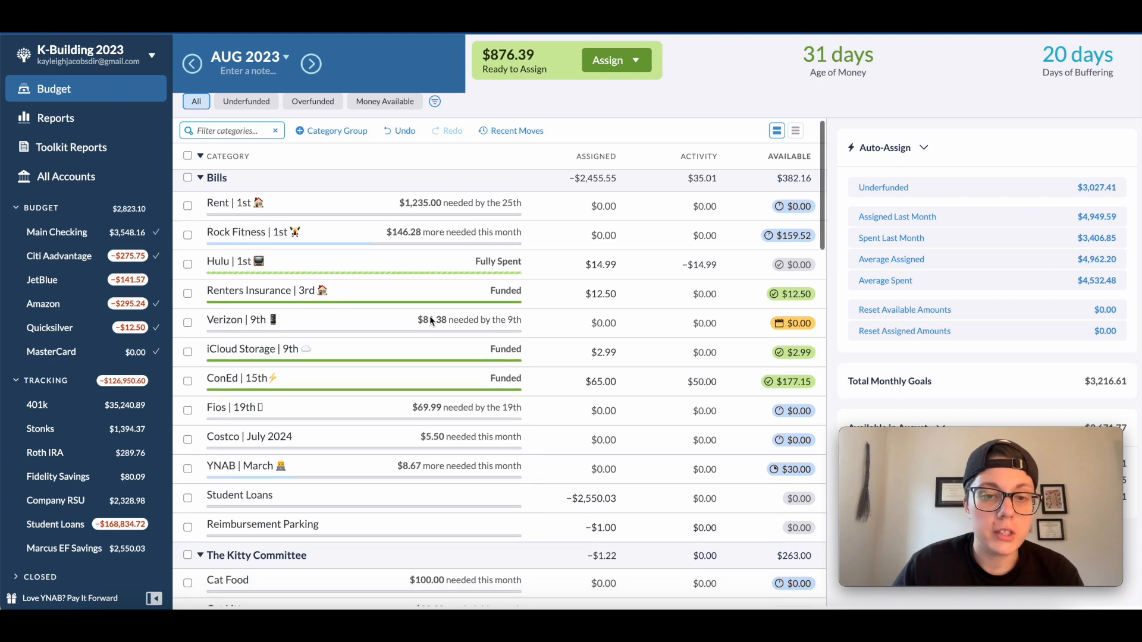
left_click(430, 320)
scroll(952, 267, "down", 2)
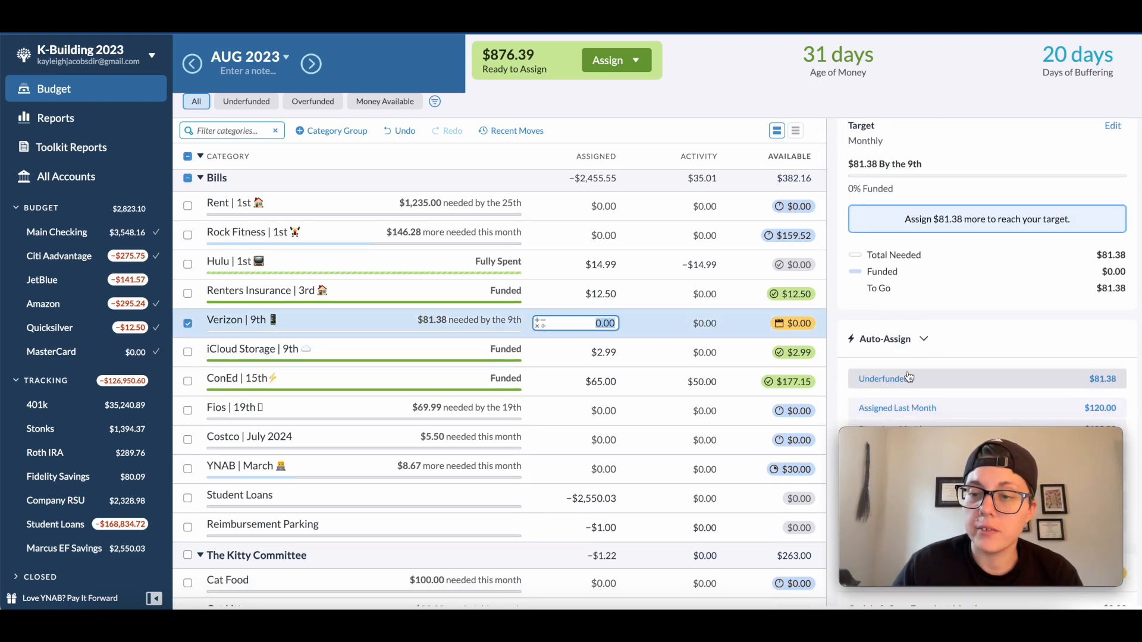
left_click(908, 378)
left_click(188, 323)
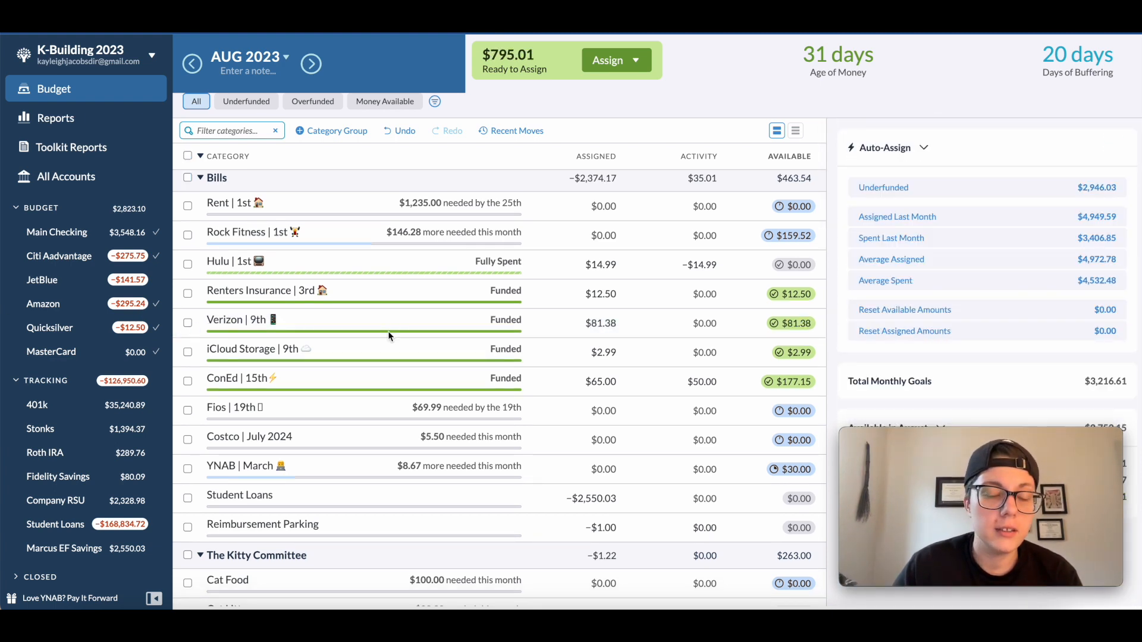
Review the funding still needed in the remaining Bills and The Kitty Committee categories
scroll(400, 330, "down", 3)
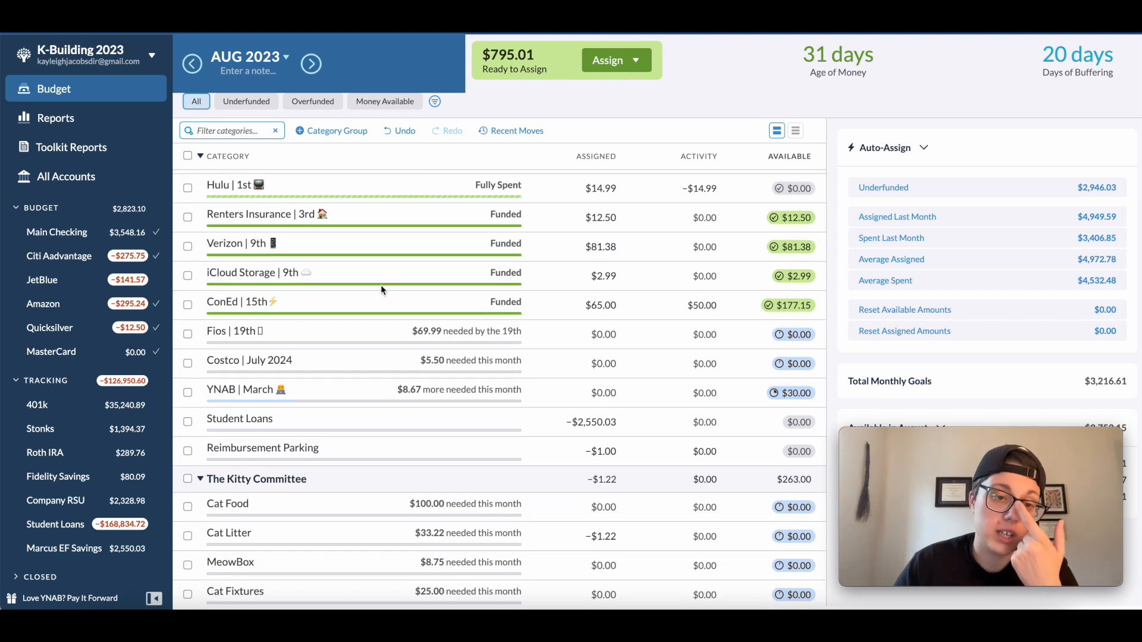
scroll(314, 300, "down", 5)
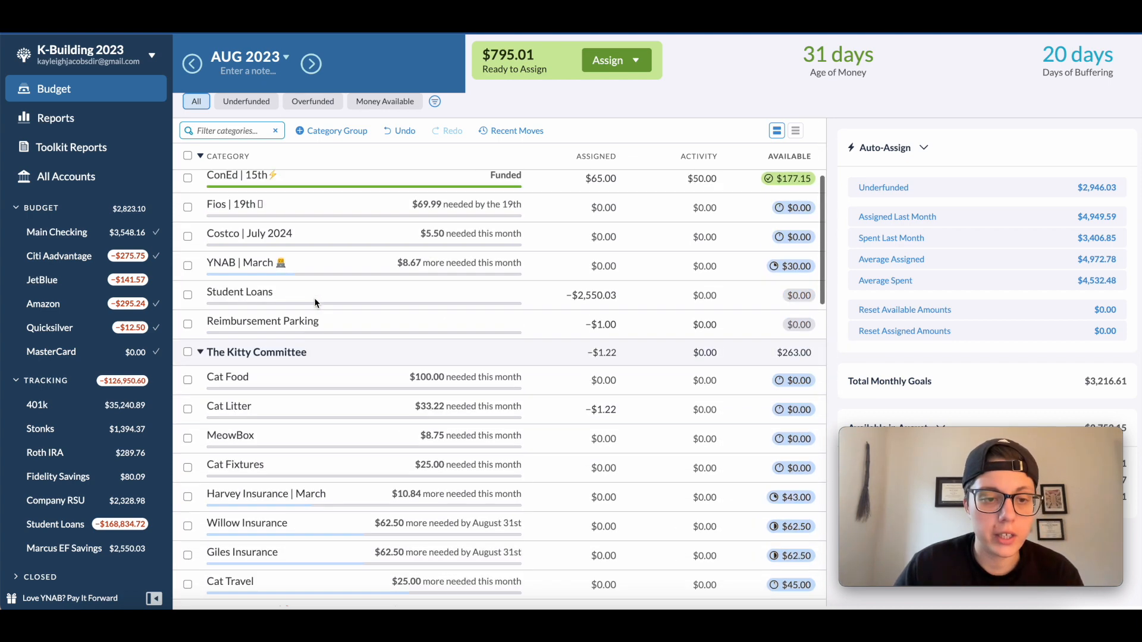
scroll(314, 303, "up", 1)
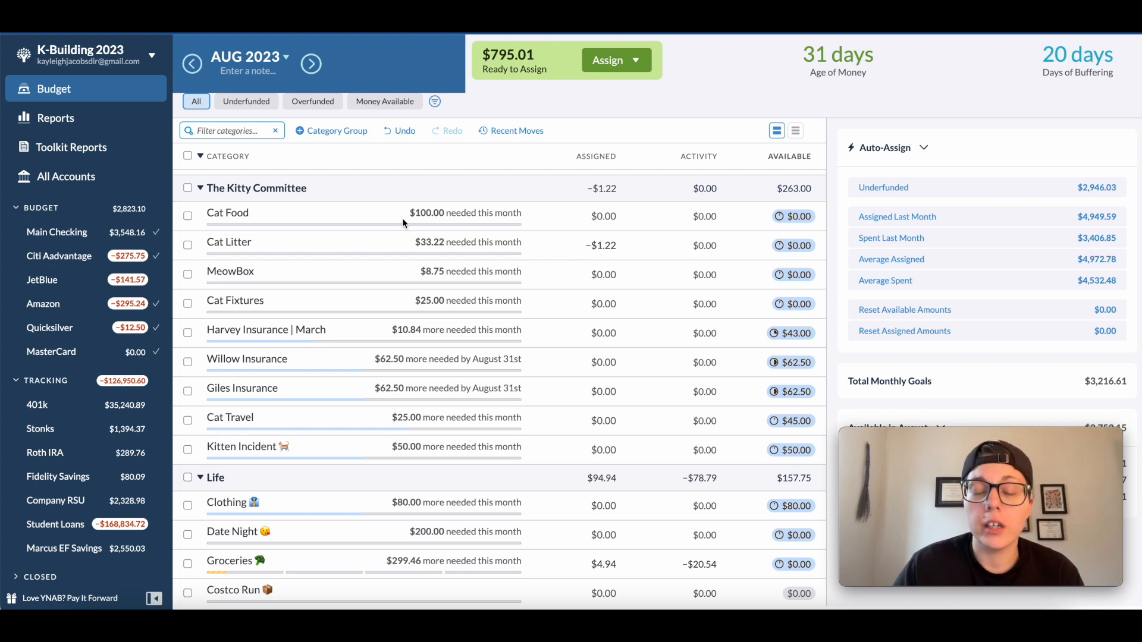
scroll(351, 196, "up", 1)
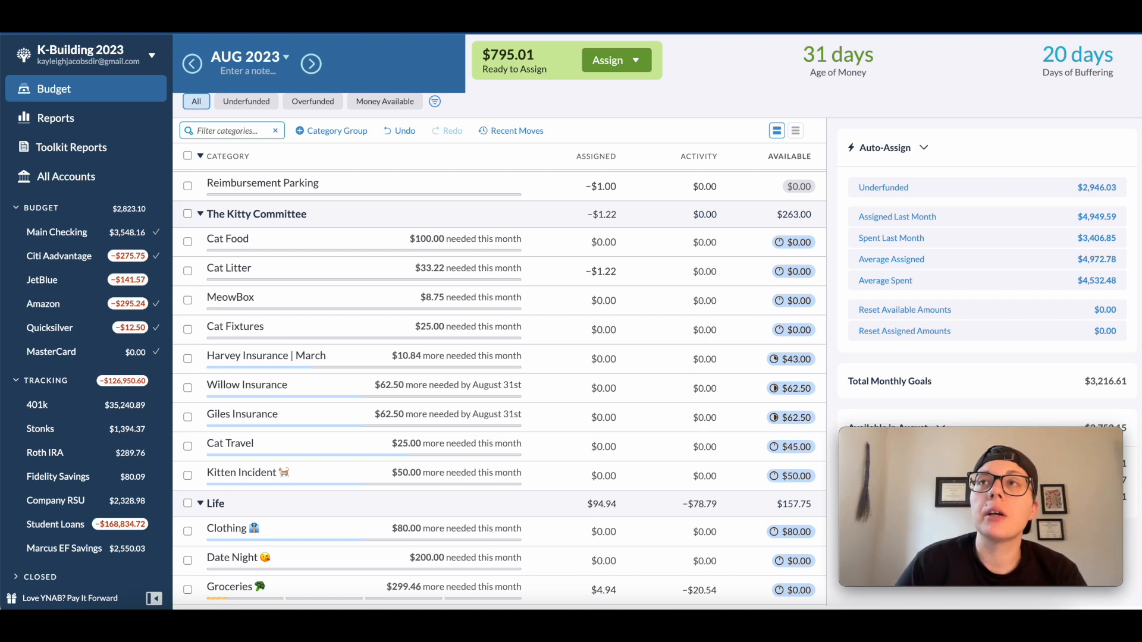
scroll(445, 267, "up", 4)
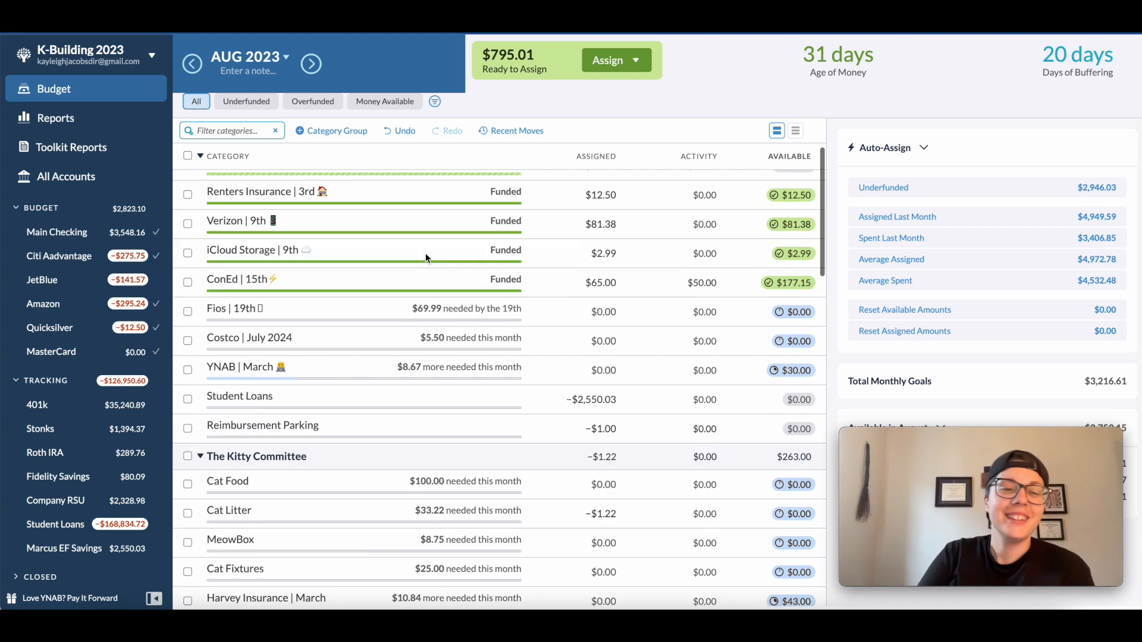
scroll(444, 267, "down", 2)
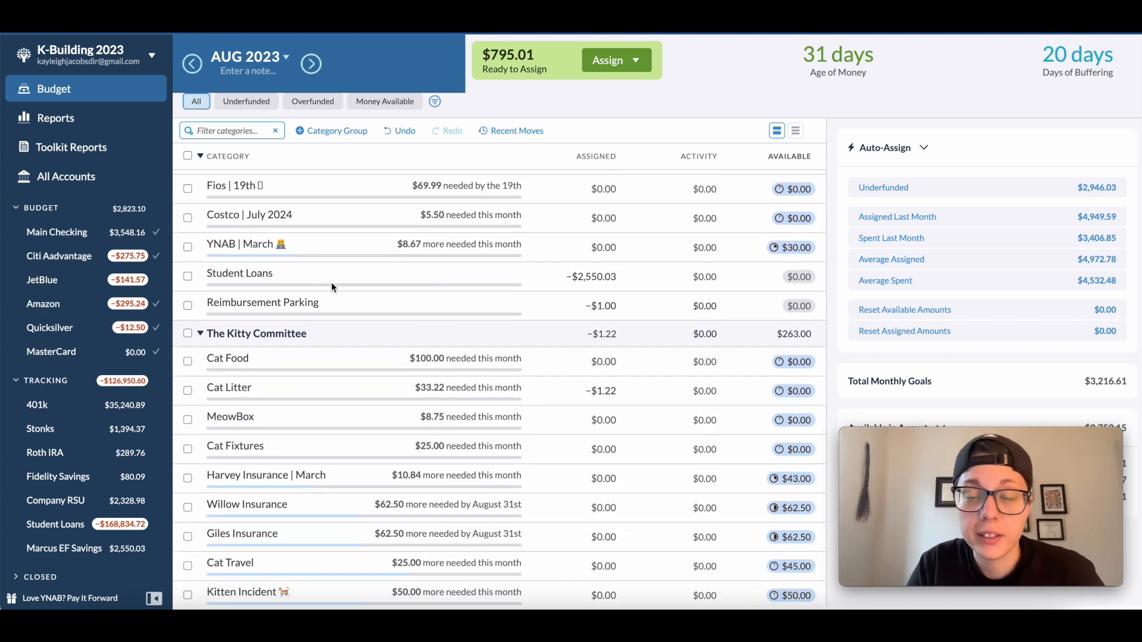
scroll(380, 292, "up", 1)
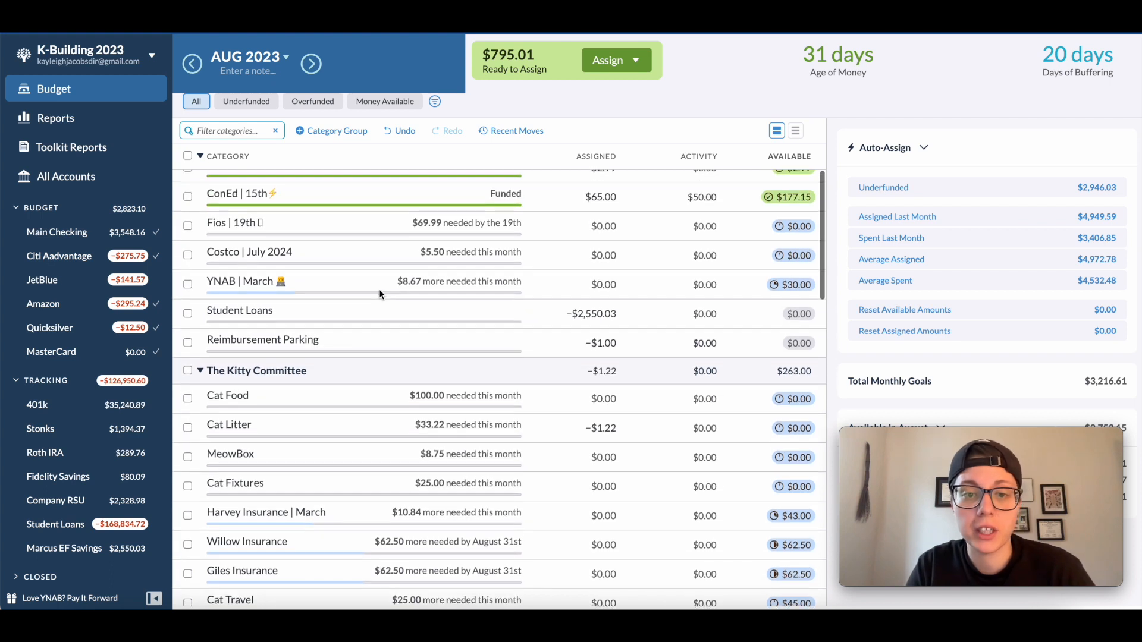
Add $33.22 to the amount assigned to the Cat Litter category for August 2023
scroll(380, 292, "down", 3)
left_click(615, 251)
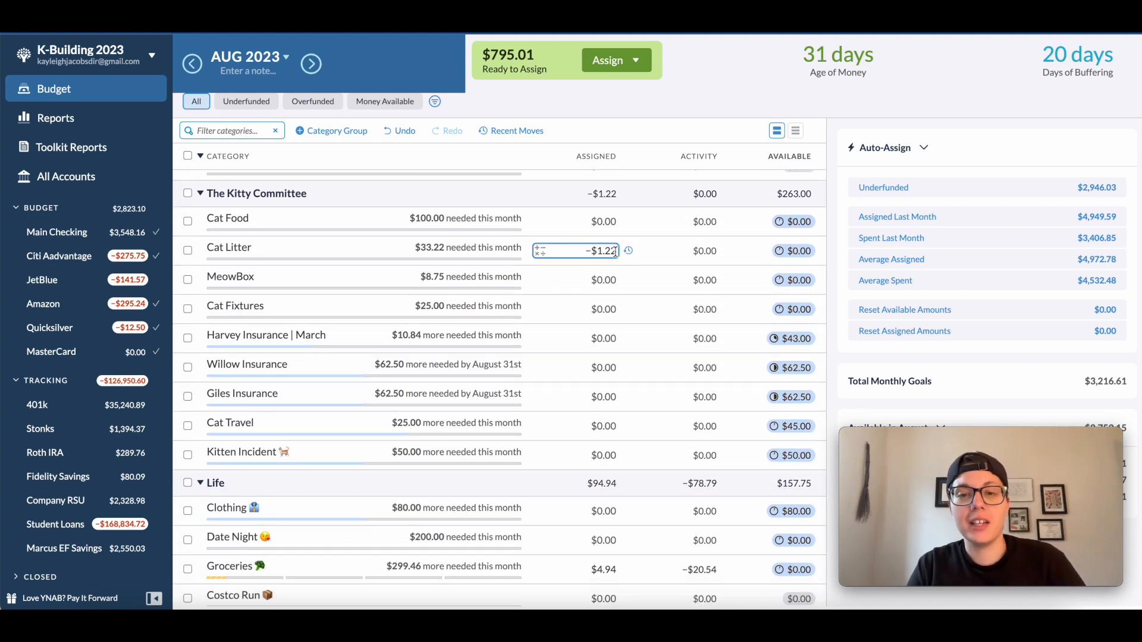
left_click(615, 251)
type("+33.22")
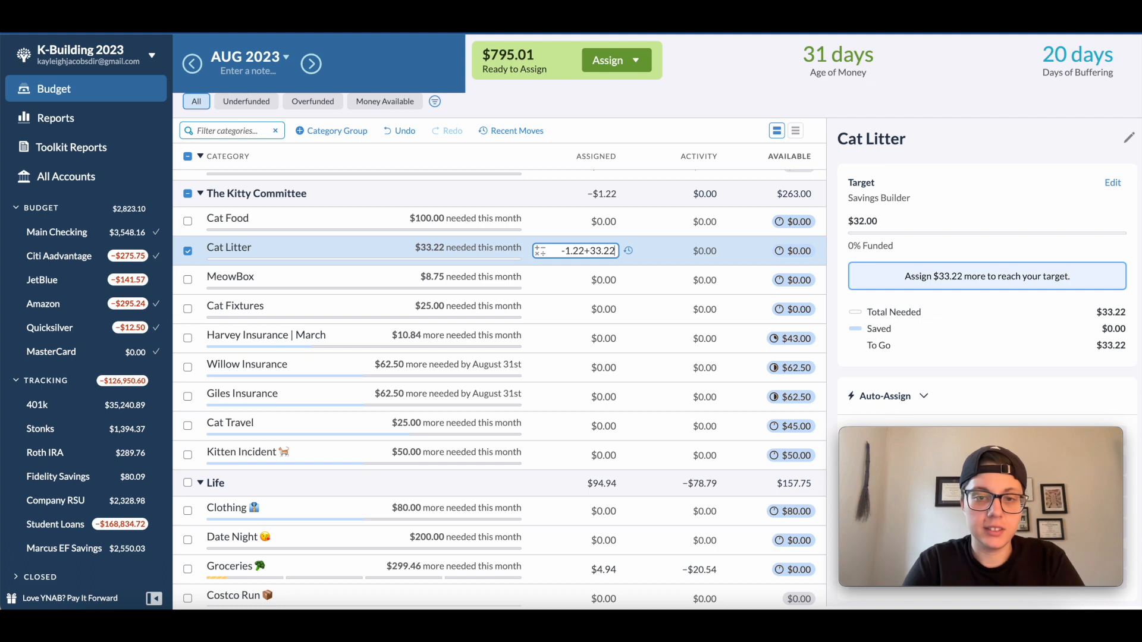
key("Return")
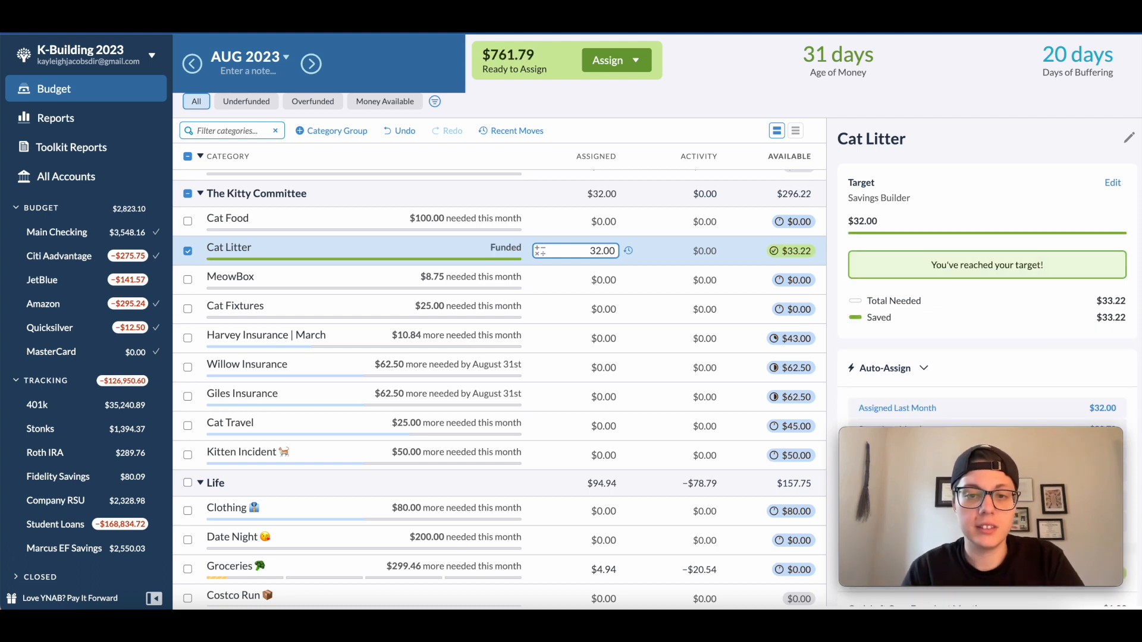
scroll(615, 251, "down", 1)
key("Escape")
Assign $8.75 to the MeowBox category and deselect it
left_click(615, 255)
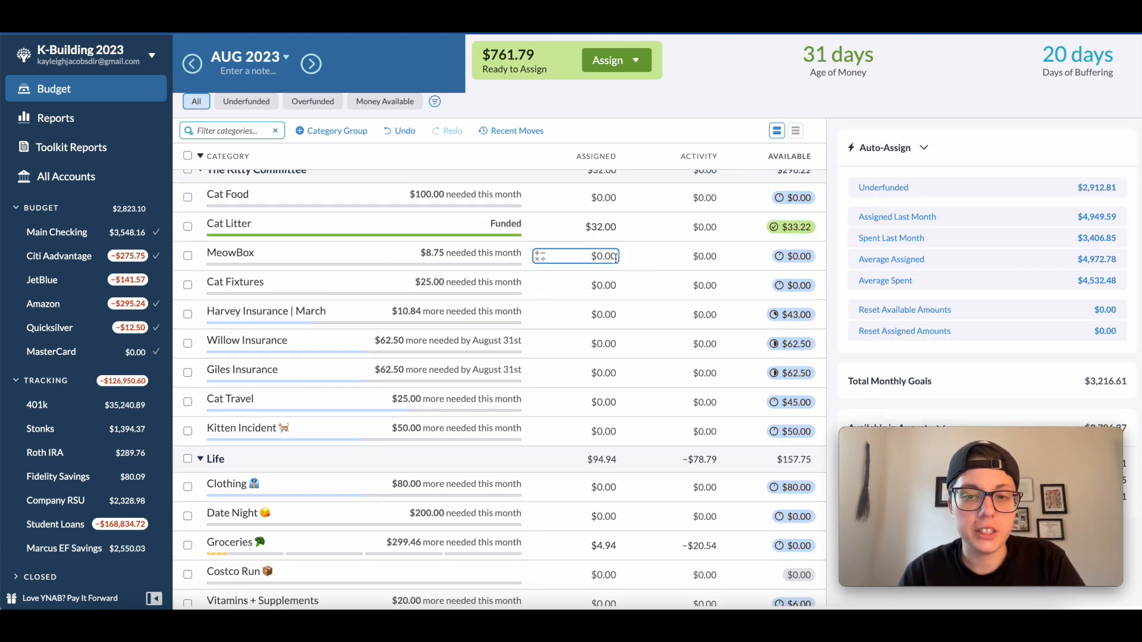
left_click(616, 256)
type("+8.75")
key("Return")
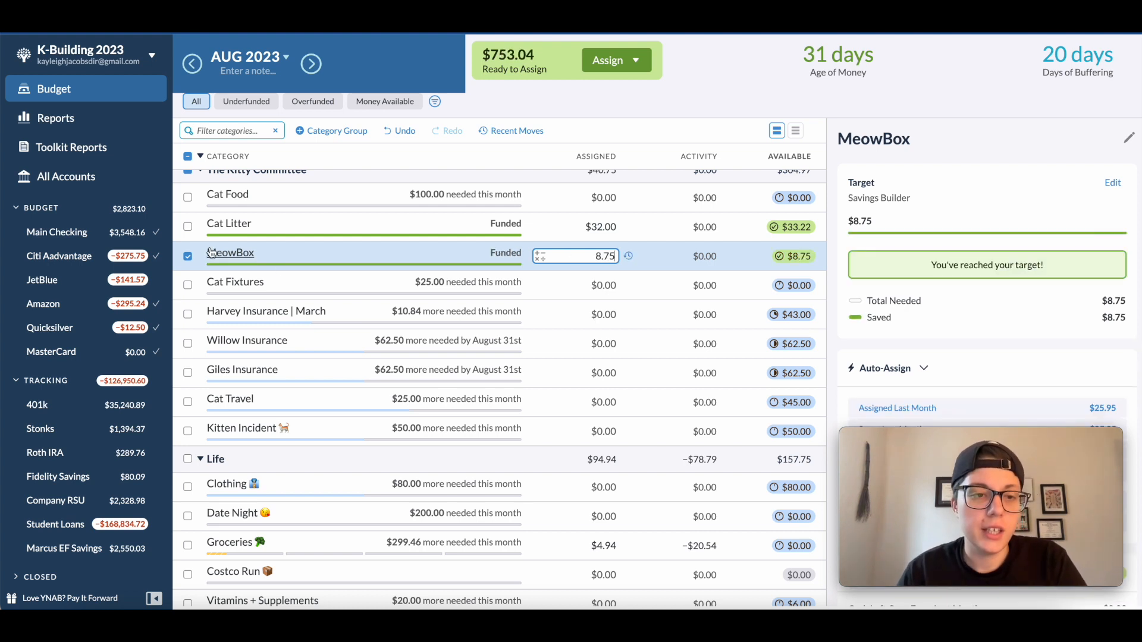
left_click(187, 257)
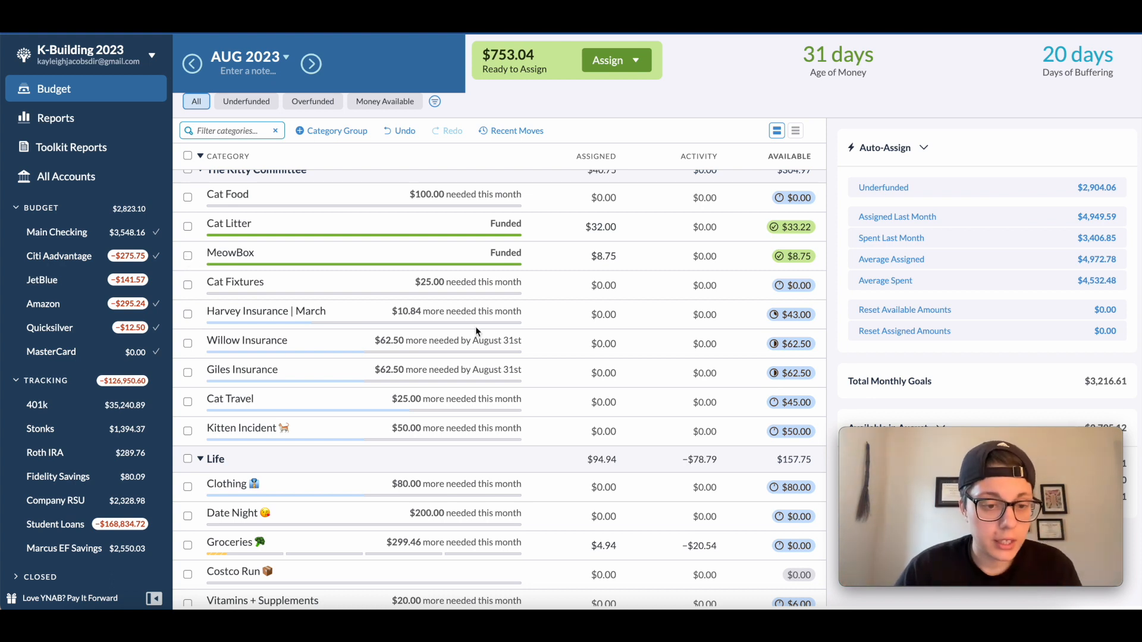
Check the needs of The Kitty Committee and Life groups, and open the Cat Travel category's assigned amount for editing
scroll(523, 369, "down", 3)
scroll(523, 368, "down", 1)
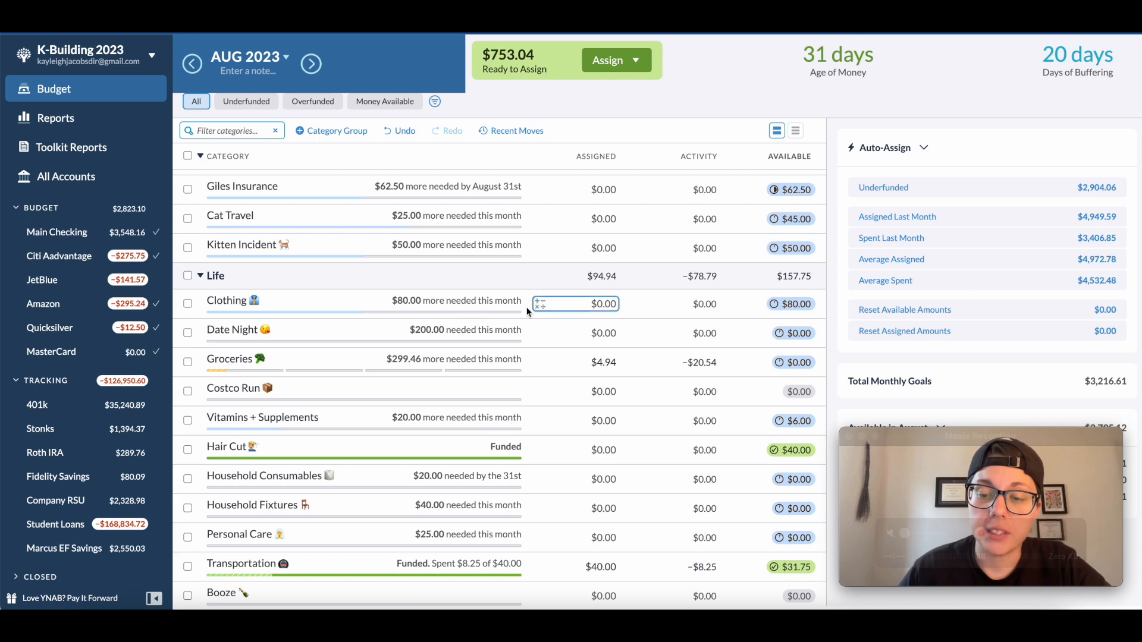
scroll(646, 306, "up", 3)
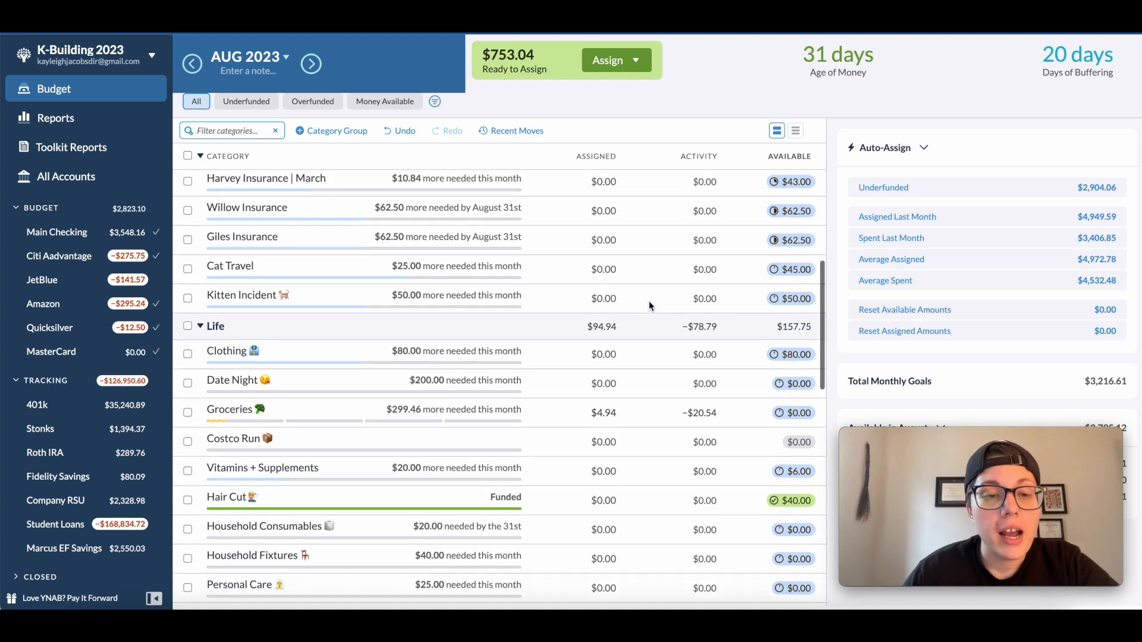
scroll(647, 304, "down", 1)
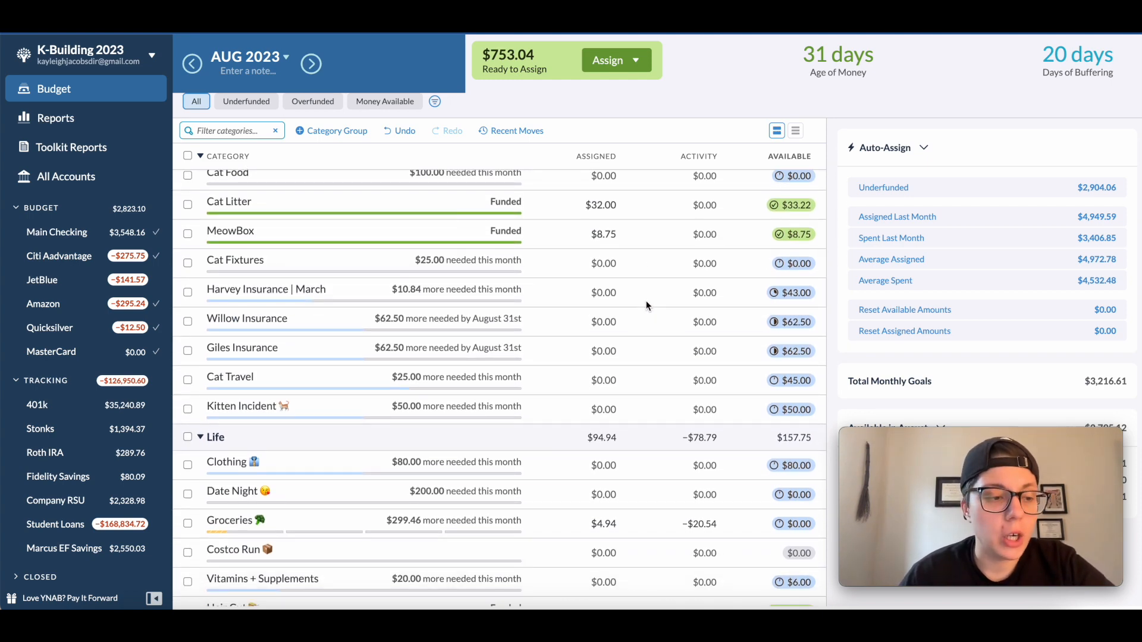
scroll(600, 304, "down", 3)
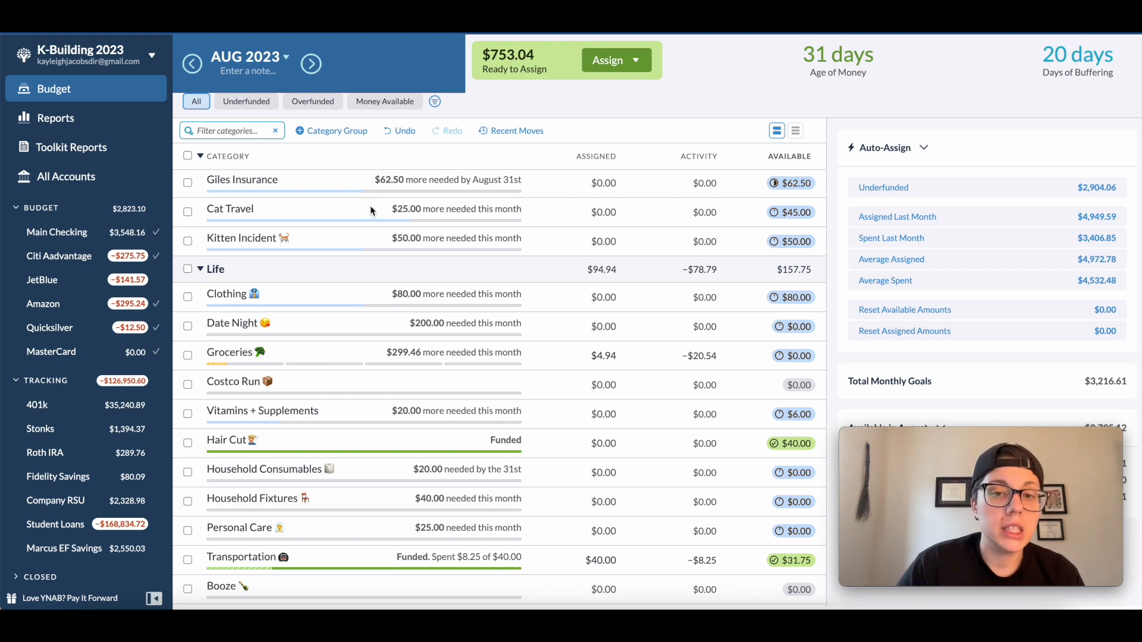
left_click(602, 211)
left_click(614, 213)
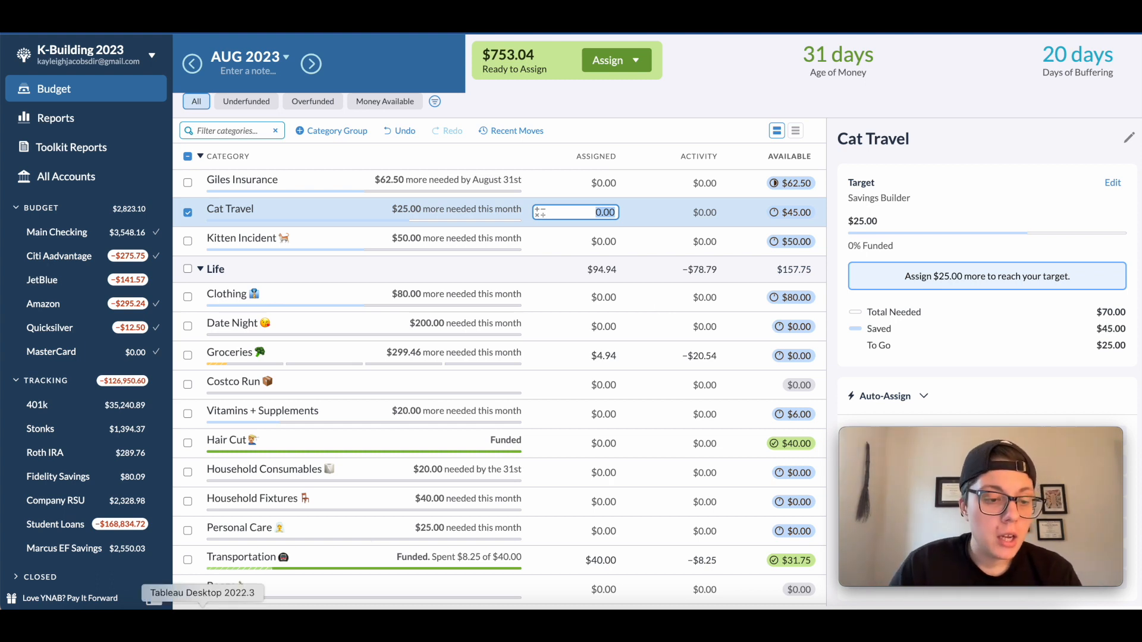
Switch to the Calculator app and add up 41.99, 50.35 and 38.81
left_click(252, 624)
left_click(462, 391)
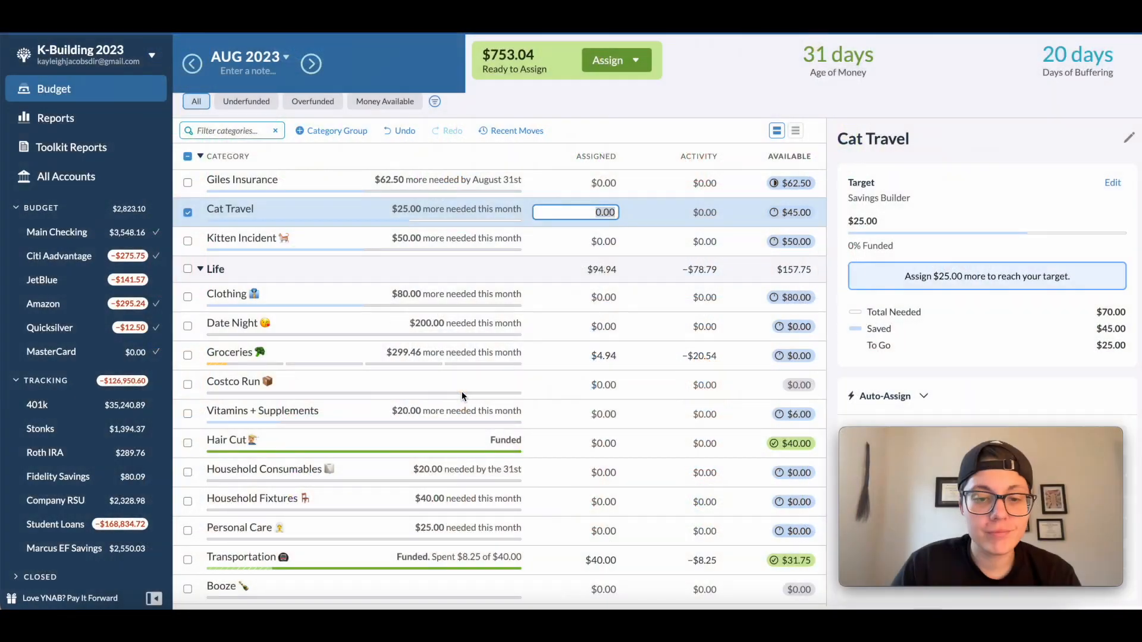
left_click_drag(626, 47, 603, 65)
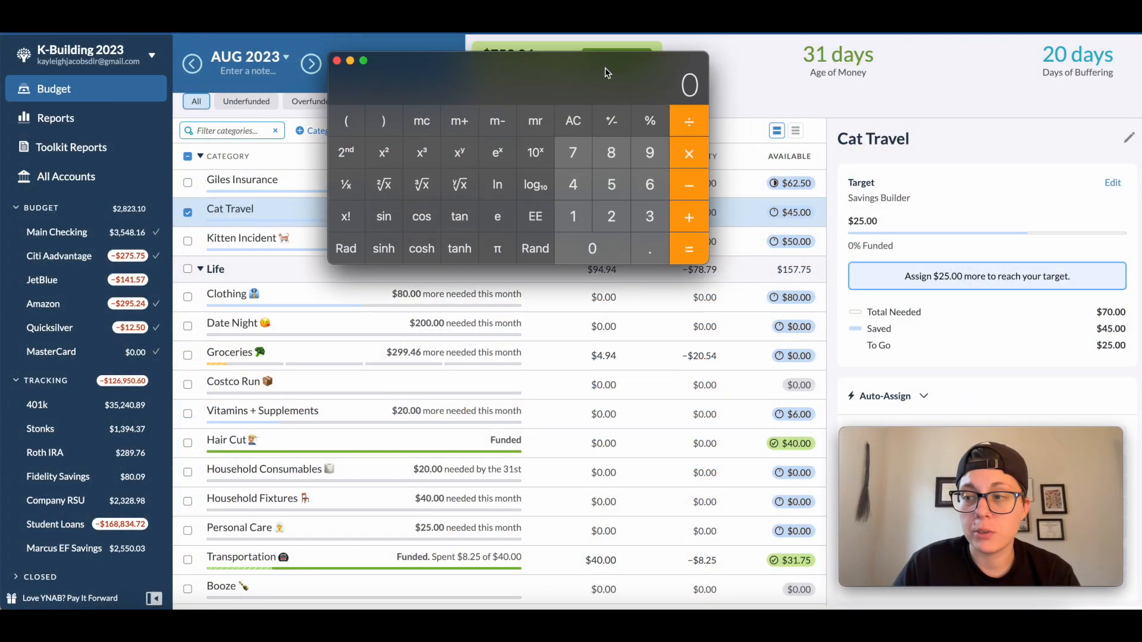
type("41.99")
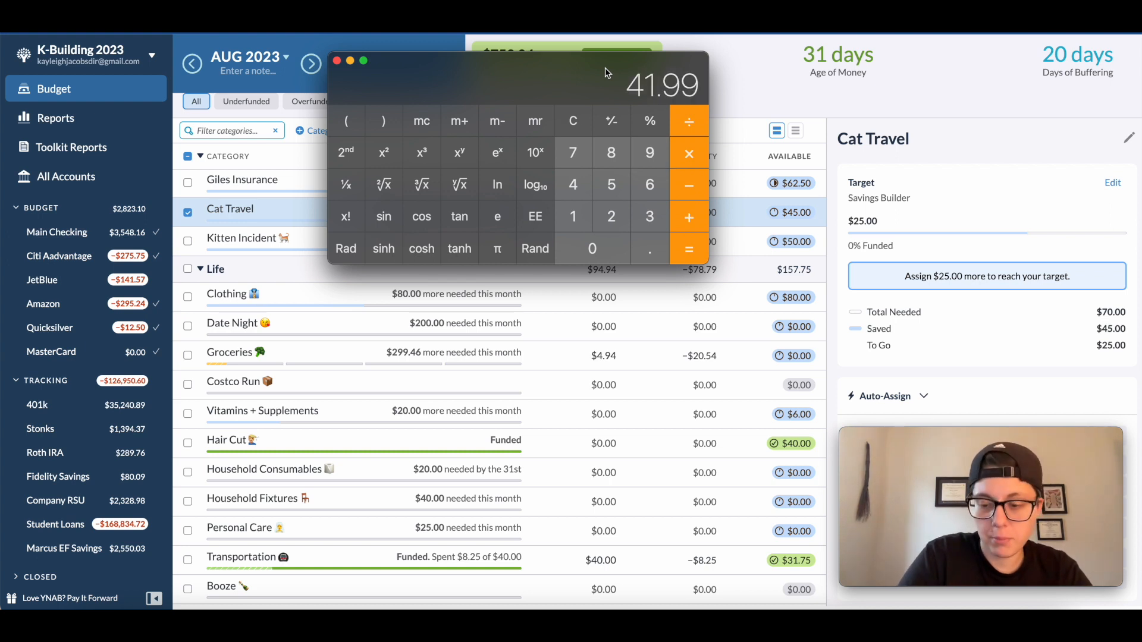
type("+50.")
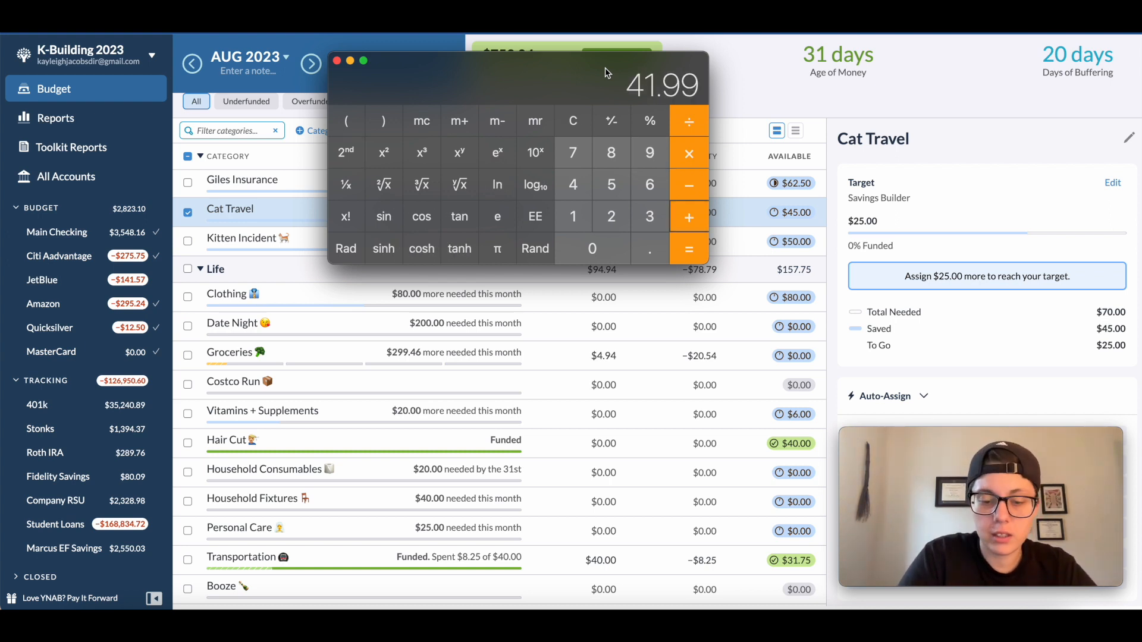
type("35")
key("shift")
key("Return")
type("+38.81")
key("Return")
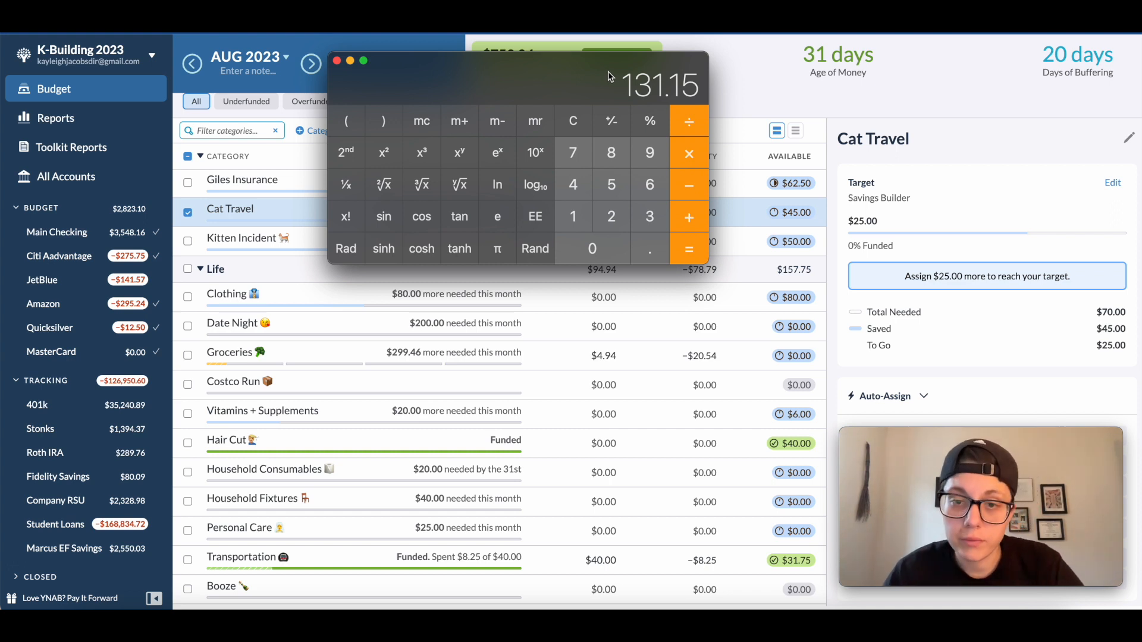
Subtract 45 from the calculated sum and close the Calculator
key("minus")
type("45")
key("Return")
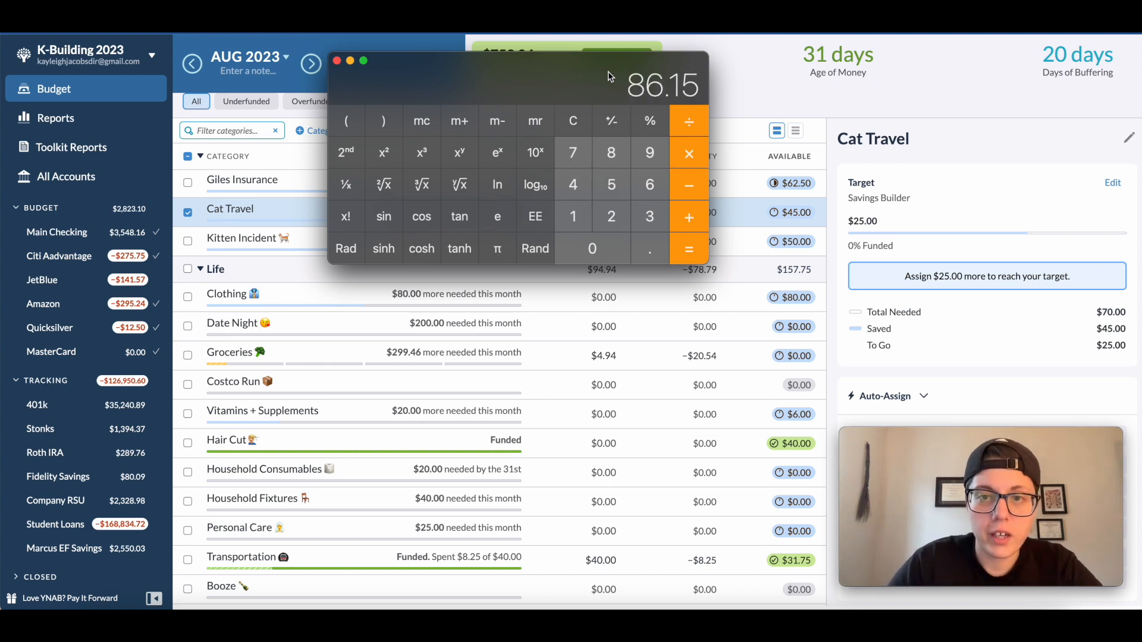
left_click(337, 61)
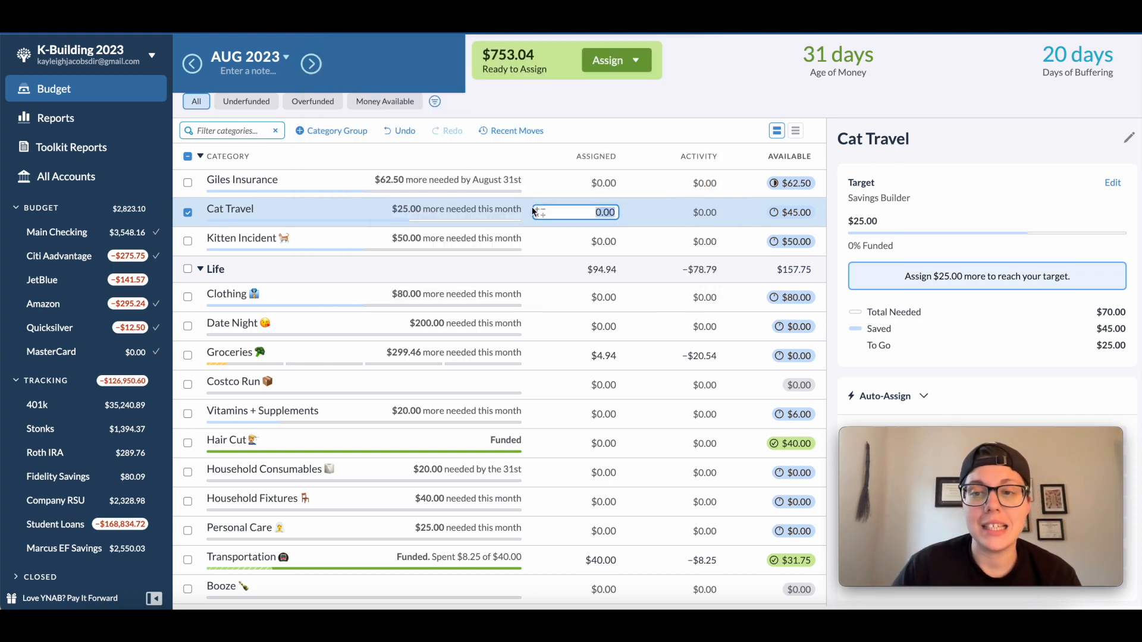
Add $86.15 to the Cat Travel category's assigned amount and deselect the category
left_click(617, 212)
type("+86.15")
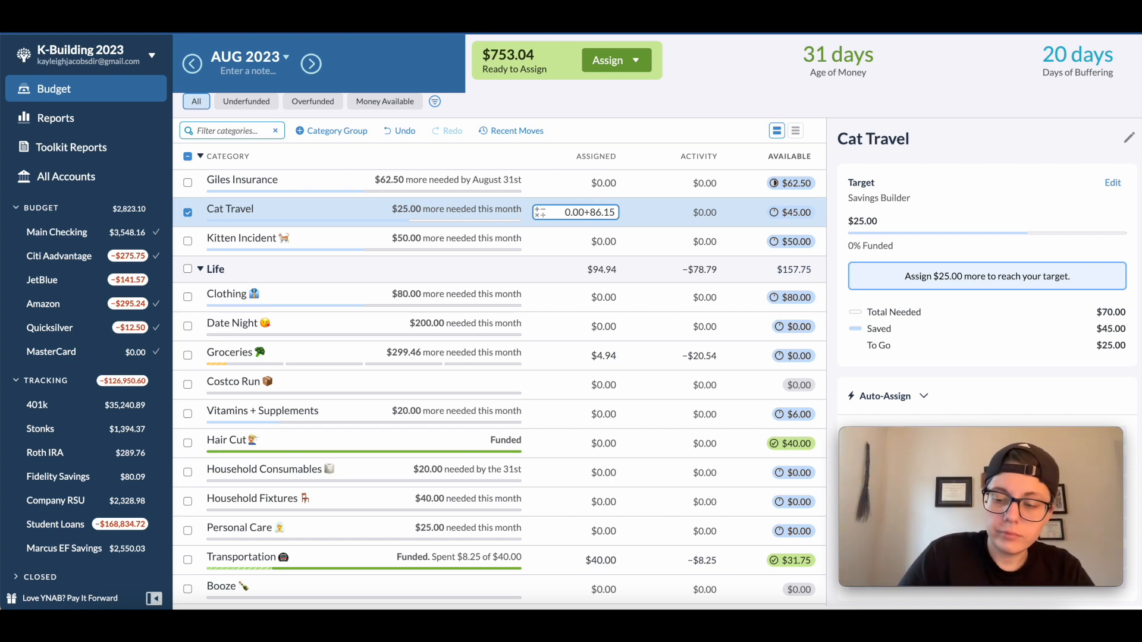
key("Return")
left_click(188, 212)
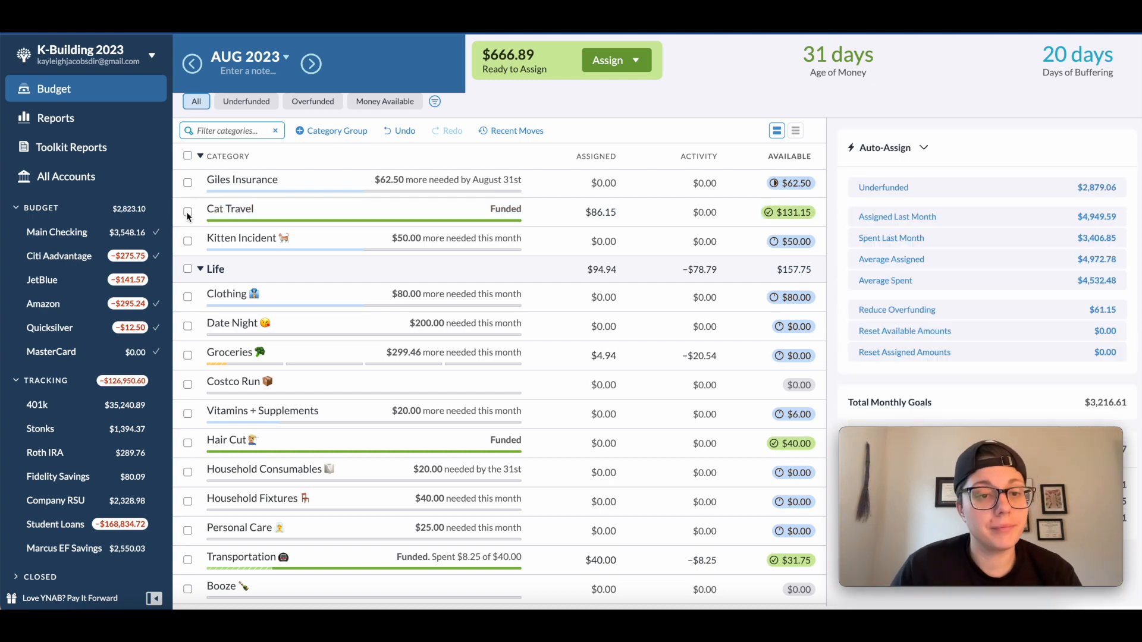
Add $50 to the assigned amount of the Groceries category in the Life group and deselect it
scroll(535, 242, "up", 2)
scroll(628, 282, "down", 3)
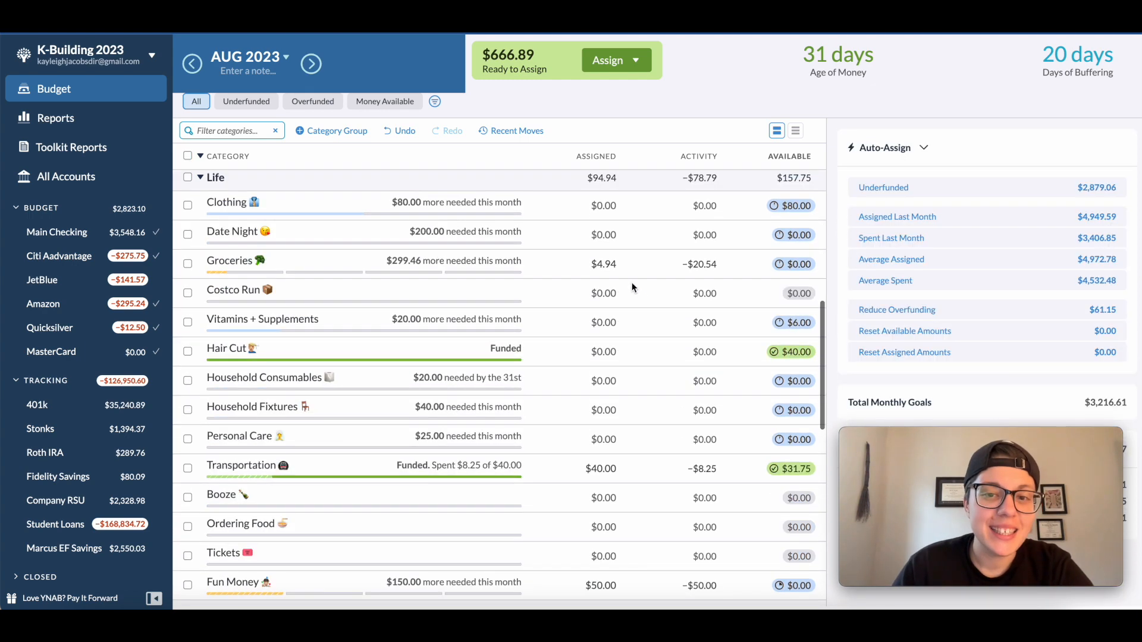
left_click(616, 266)
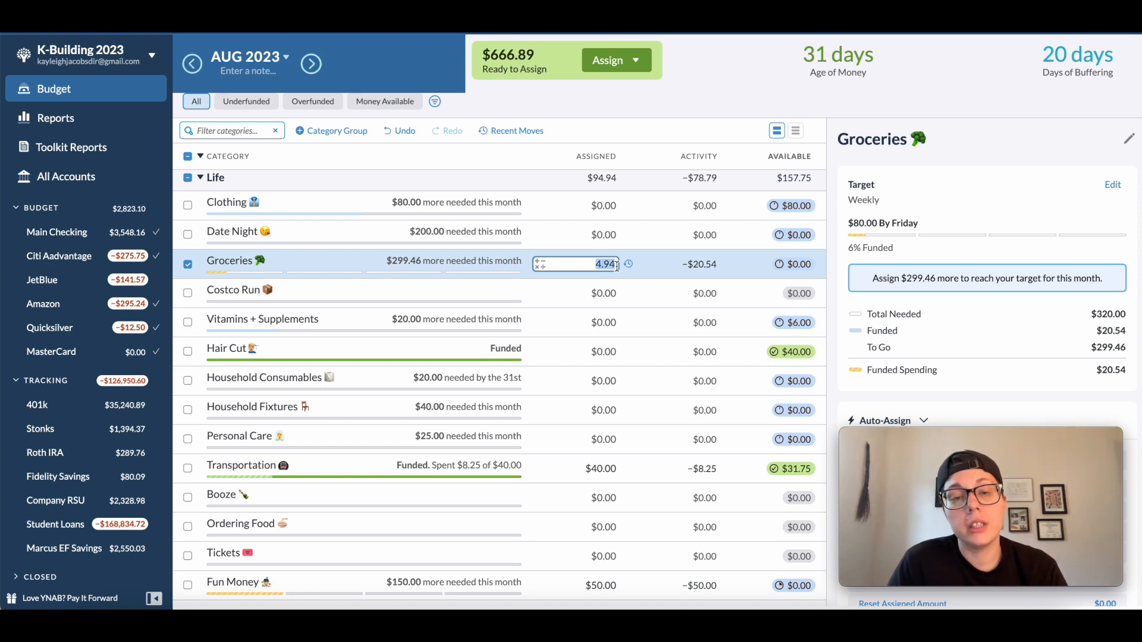
left_click(617, 266)
type("+50")
key("Return")
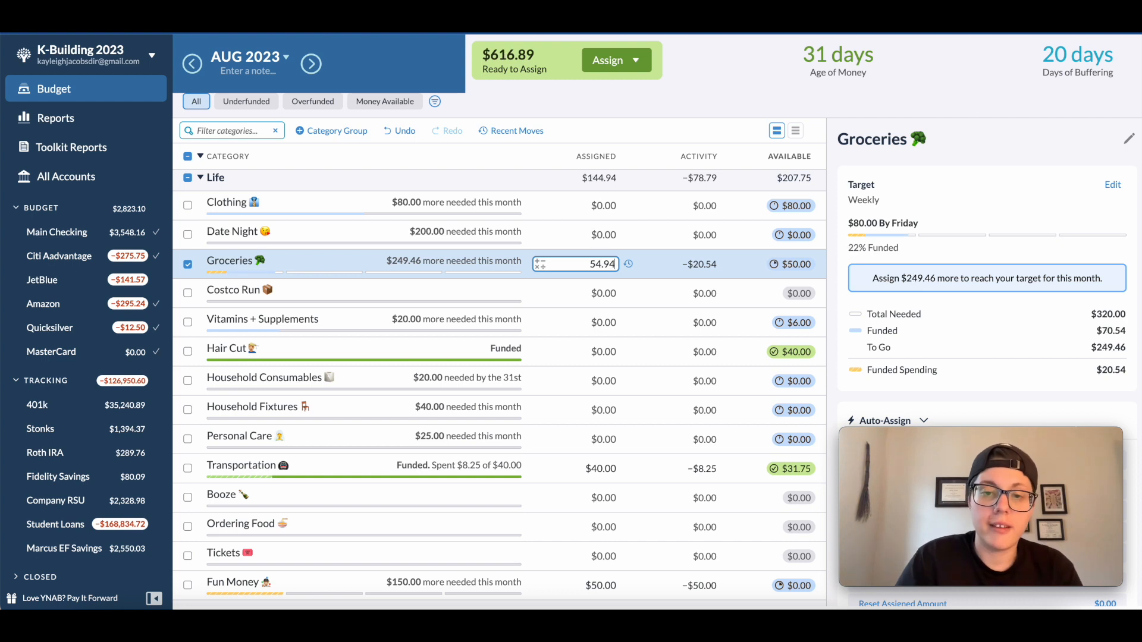
left_click(187, 267)
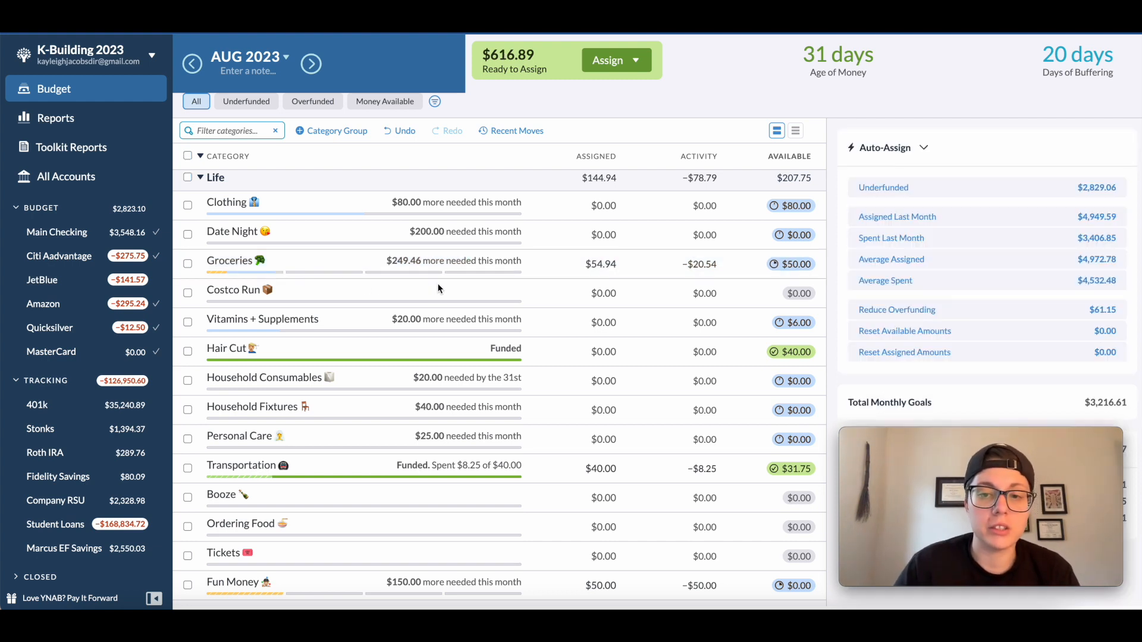
Add $150 to the Fun Money category's assigned amount in the Life group and deselect it
scroll(473, 291, "down", 2)
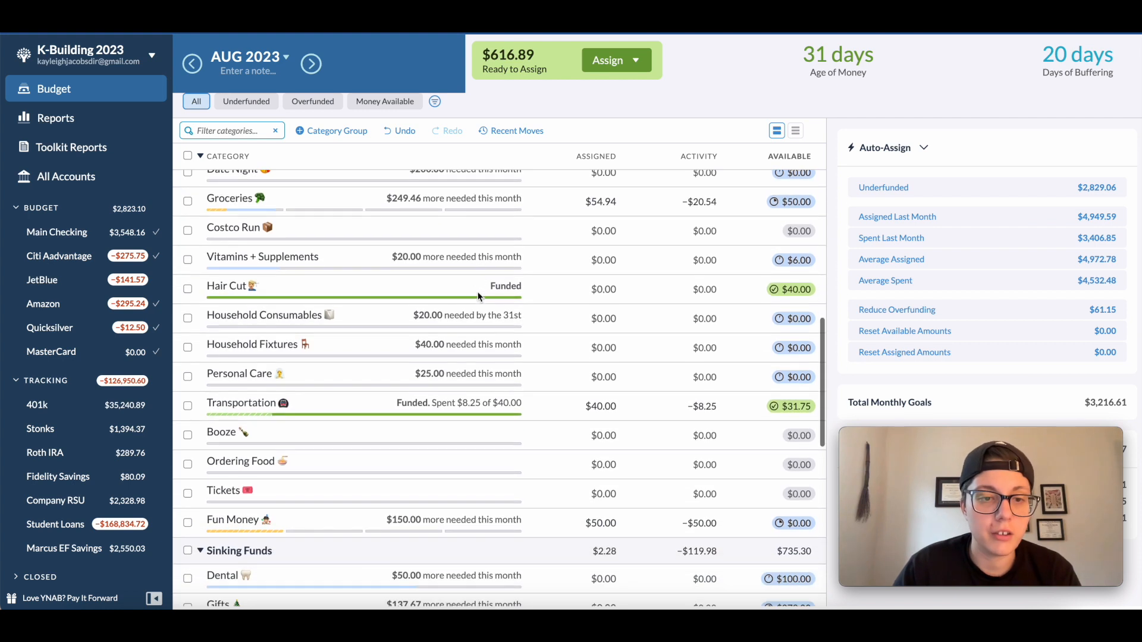
scroll(455, 261, "down", 2)
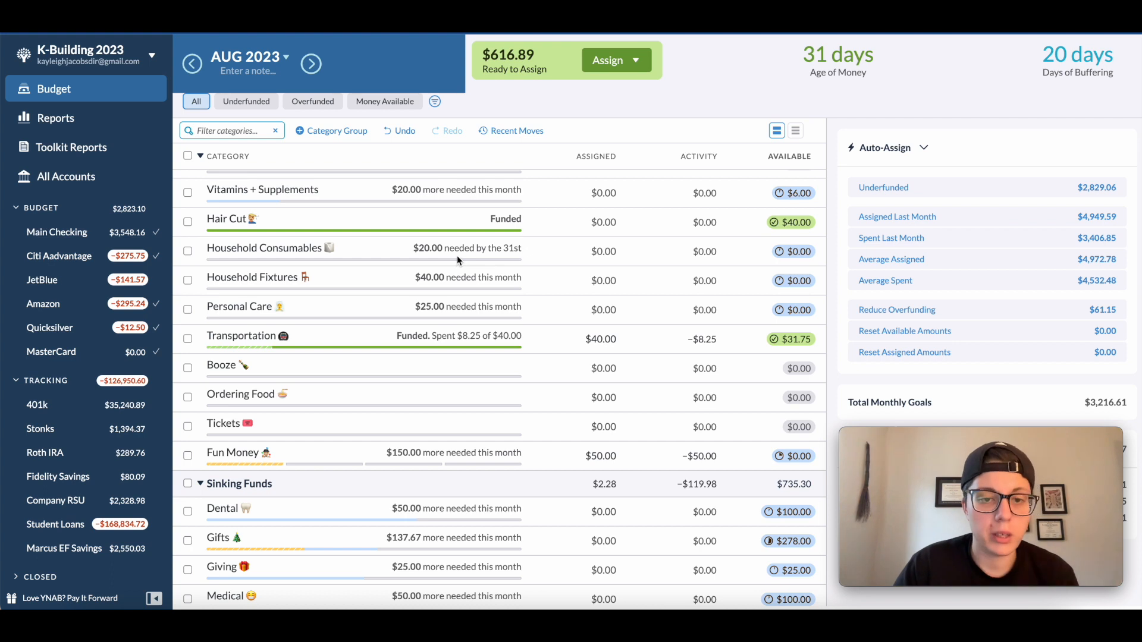
scroll(456, 260, "down", 2)
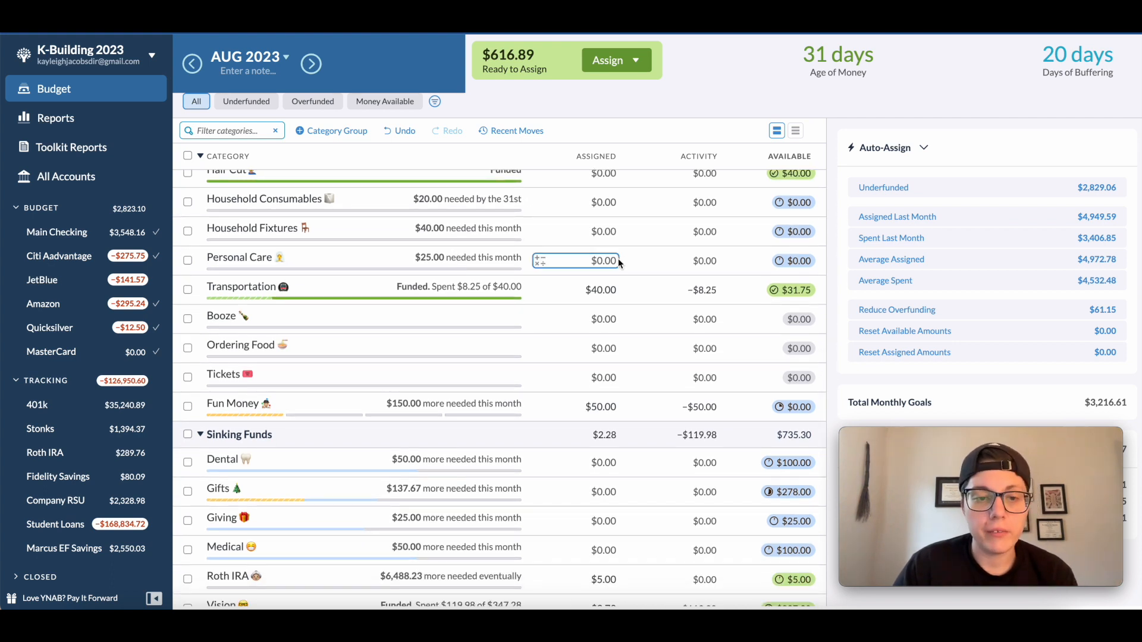
scroll(595, 387, "down", 1)
left_click(616, 398)
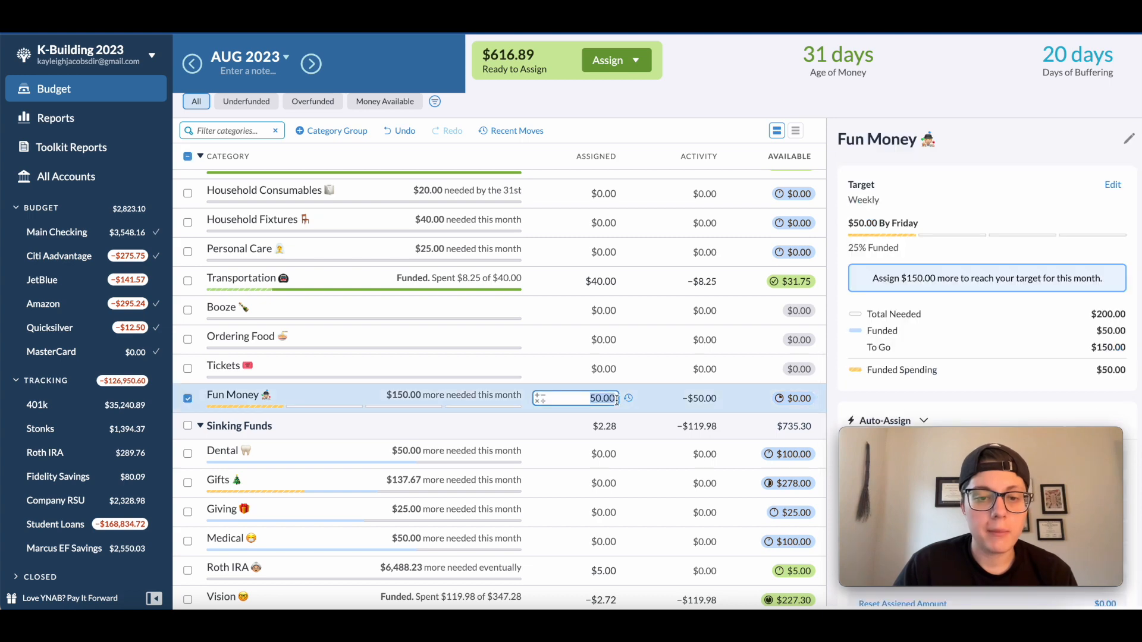
key("Right")
type("+150")
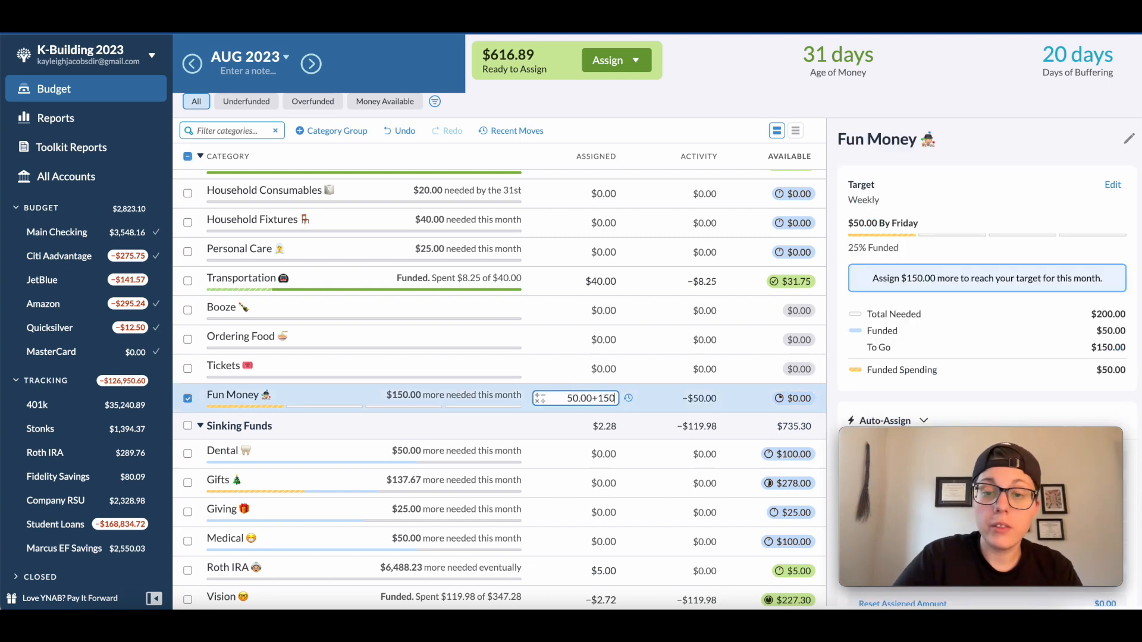
key("Return")
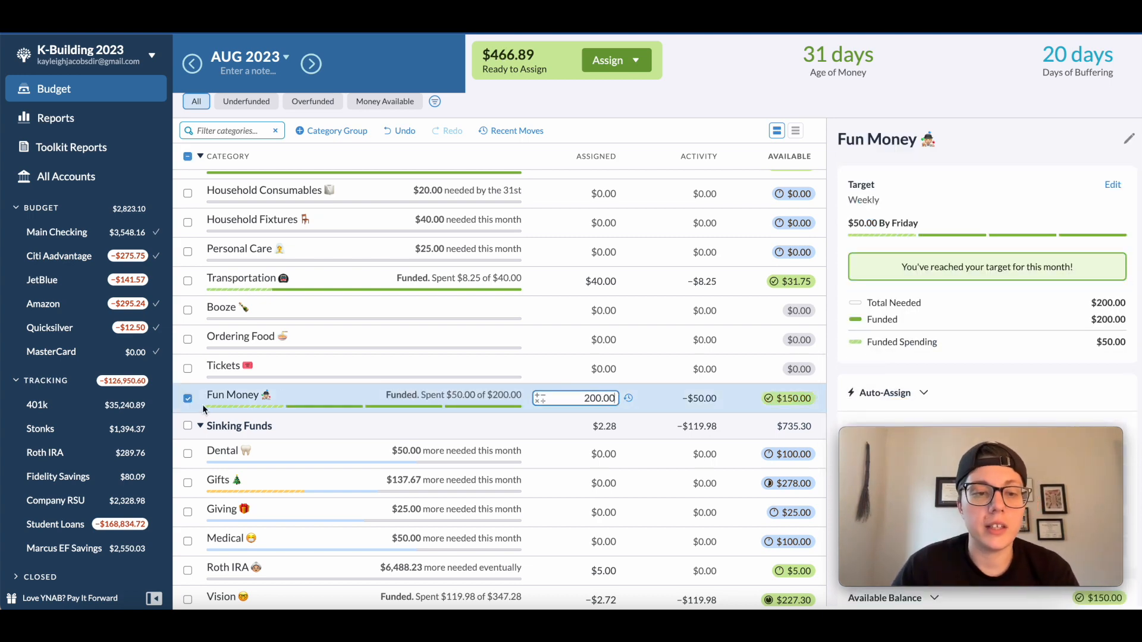
left_click(188, 399)
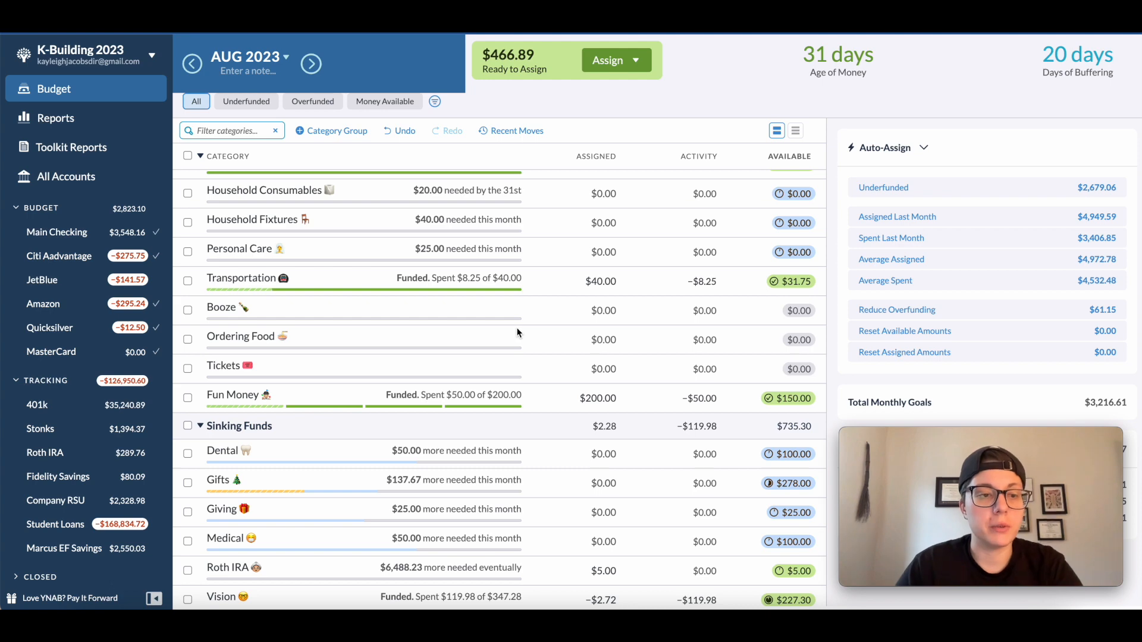
Check the August bills and cat categories against the July and June 2023 budgets, and return to August
scroll(474, 329, "up", 1)
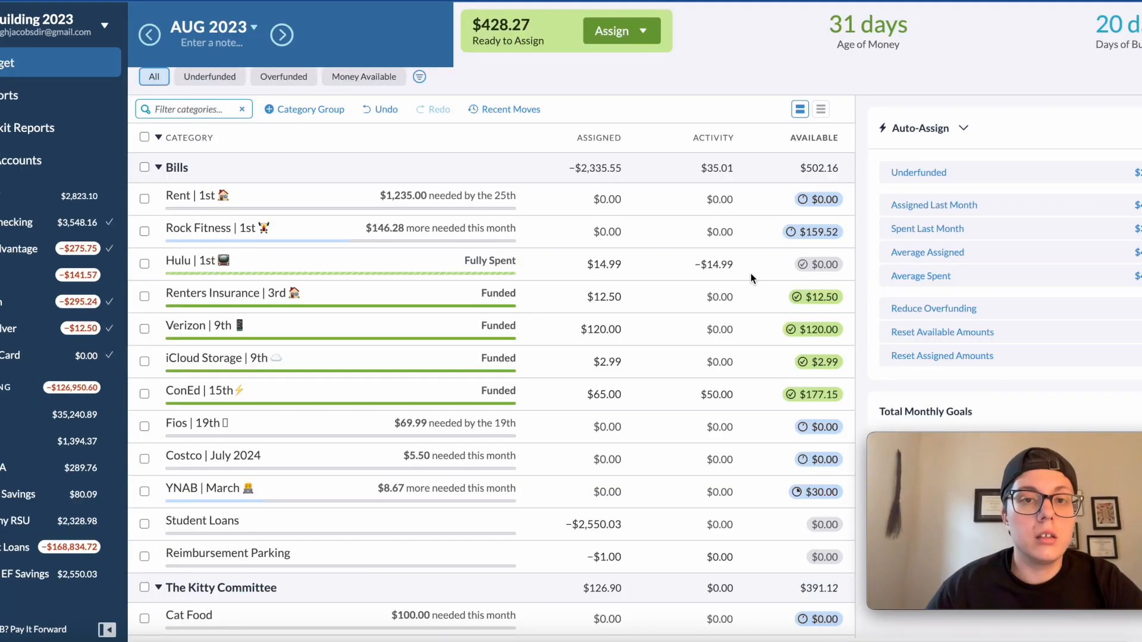
scroll(443, 255, "down", 1)
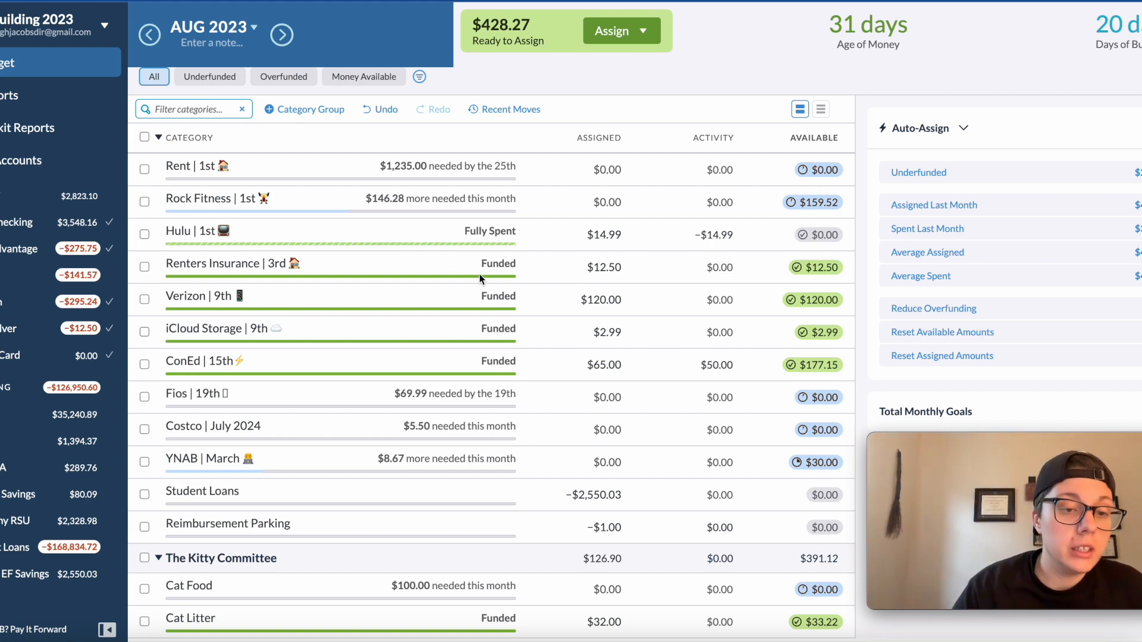
scroll(477, 274, "down", 3)
scroll(486, 277, "down", 5)
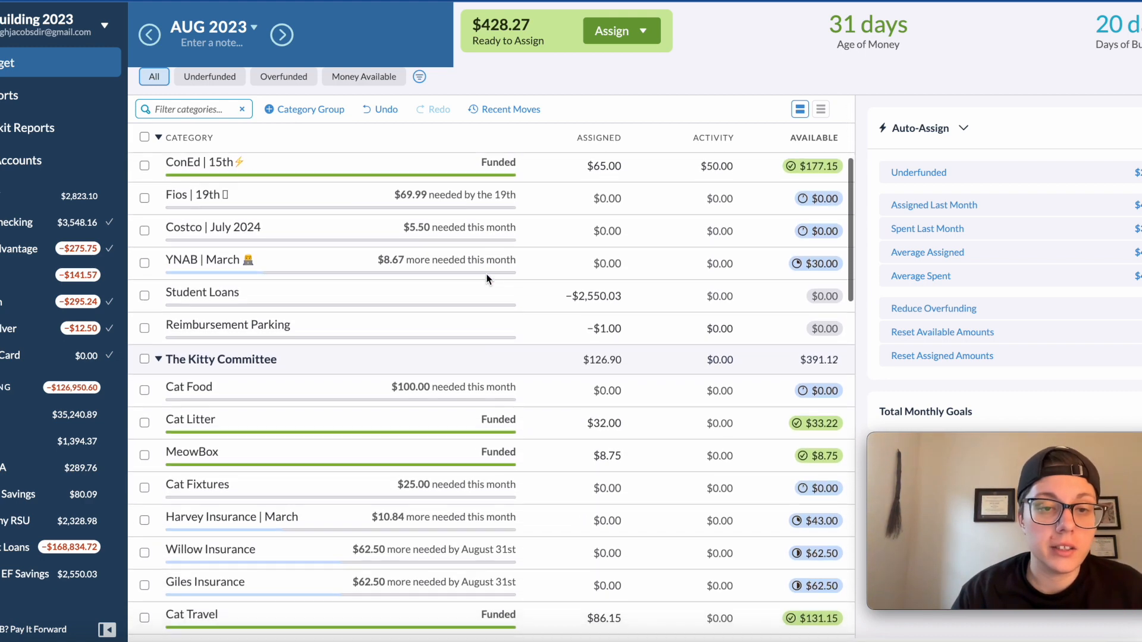
scroll(486, 274, "up", 3)
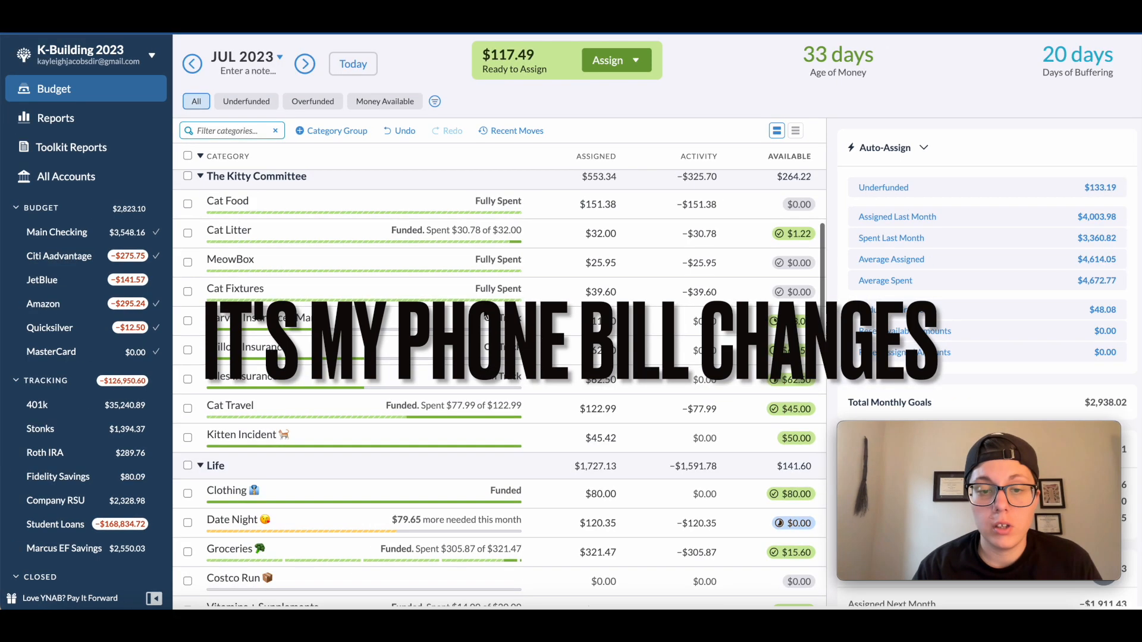
scroll(499, 387, "up", 10)
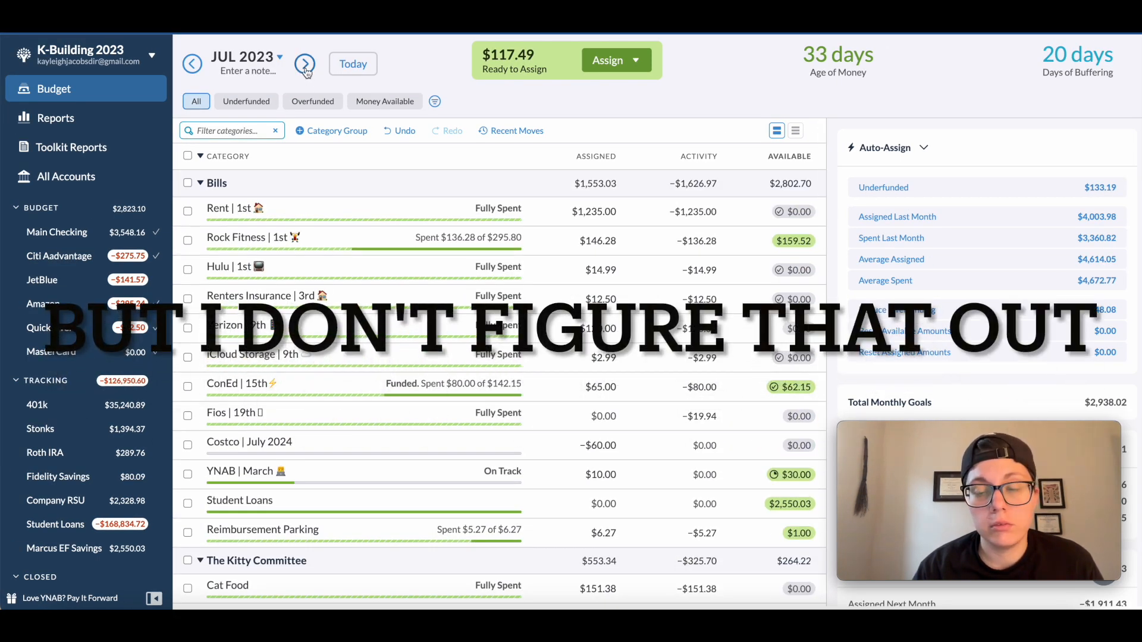
left_click(189, 65)
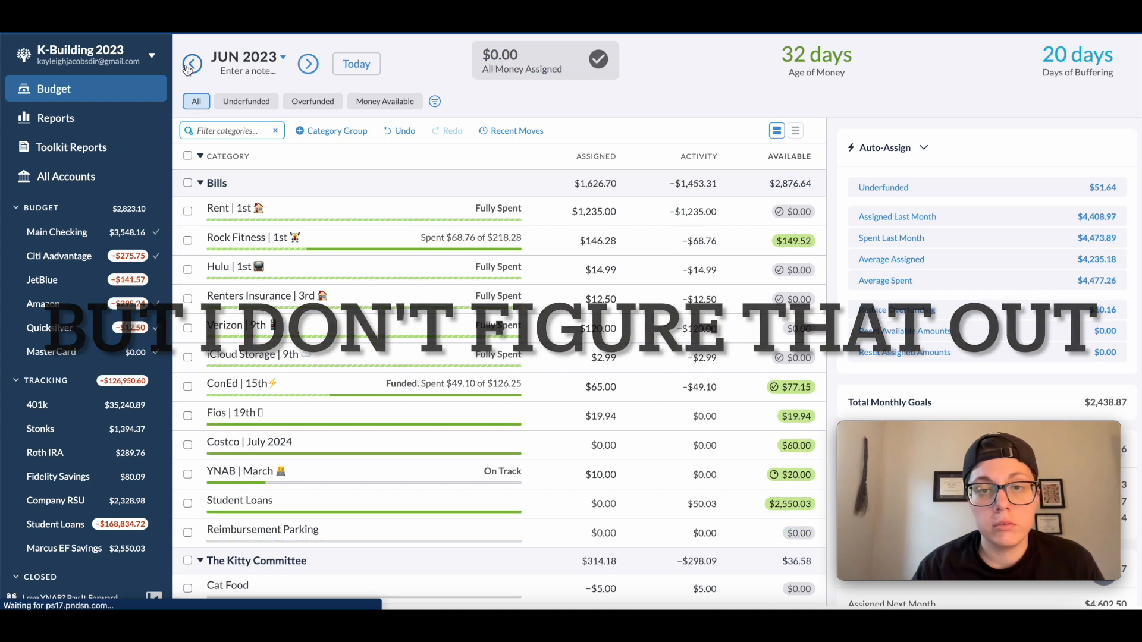
left_click(305, 67)
left_click(305, 64)
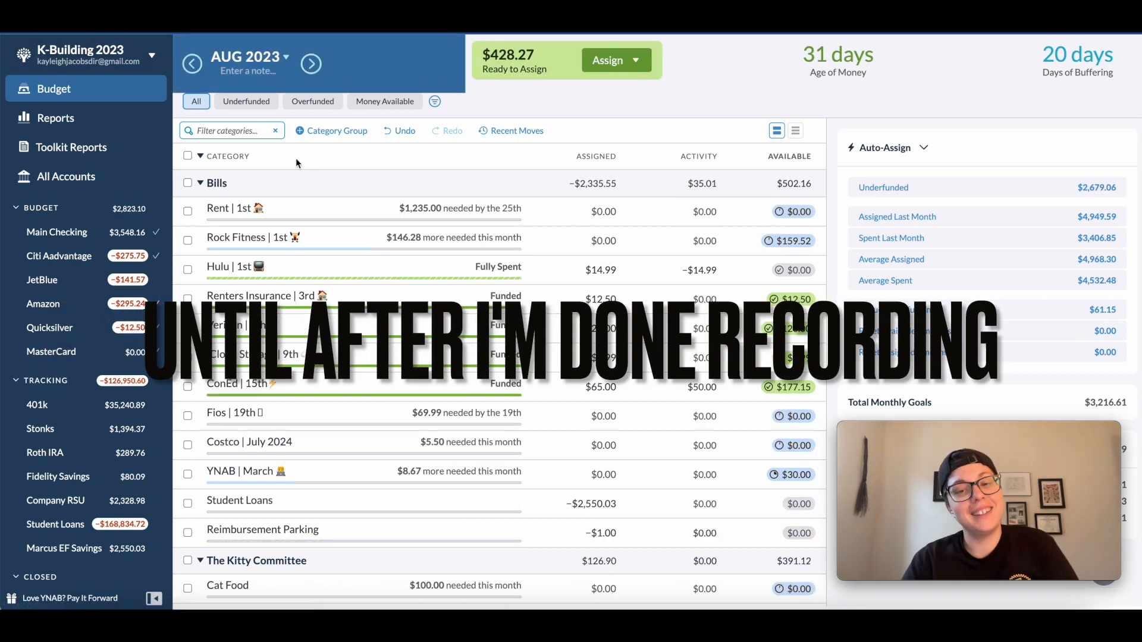
Review the remaining needs of The Kitty Committee, Life and Sinking Funds categories in August 2023
scroll(469, 324, "down", 4)
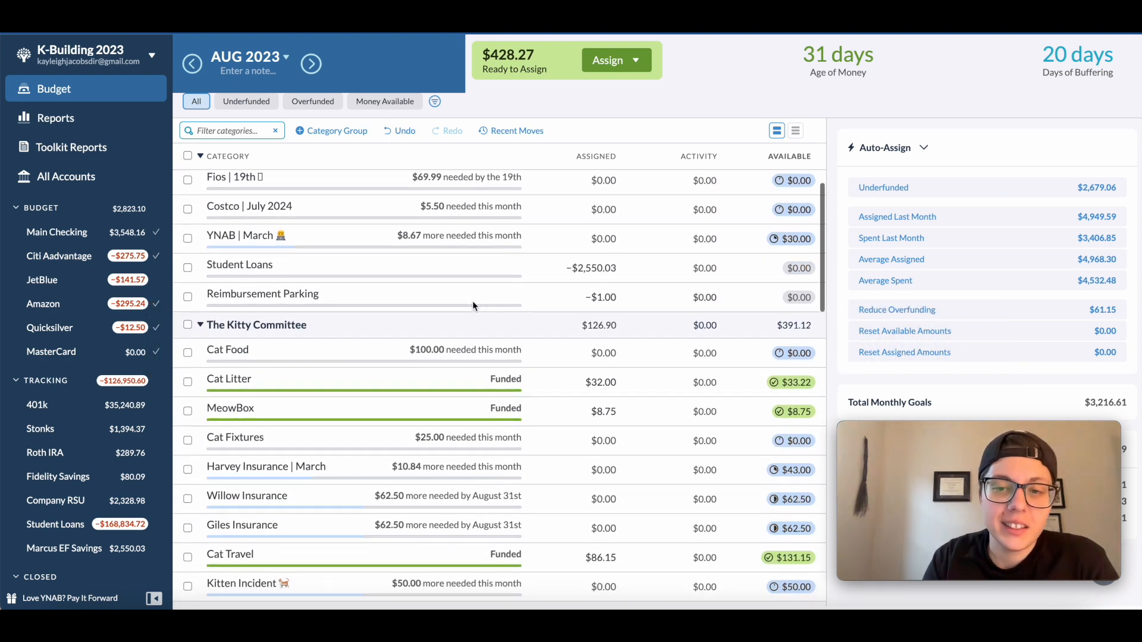
scroll(470, 303, "down", 1)
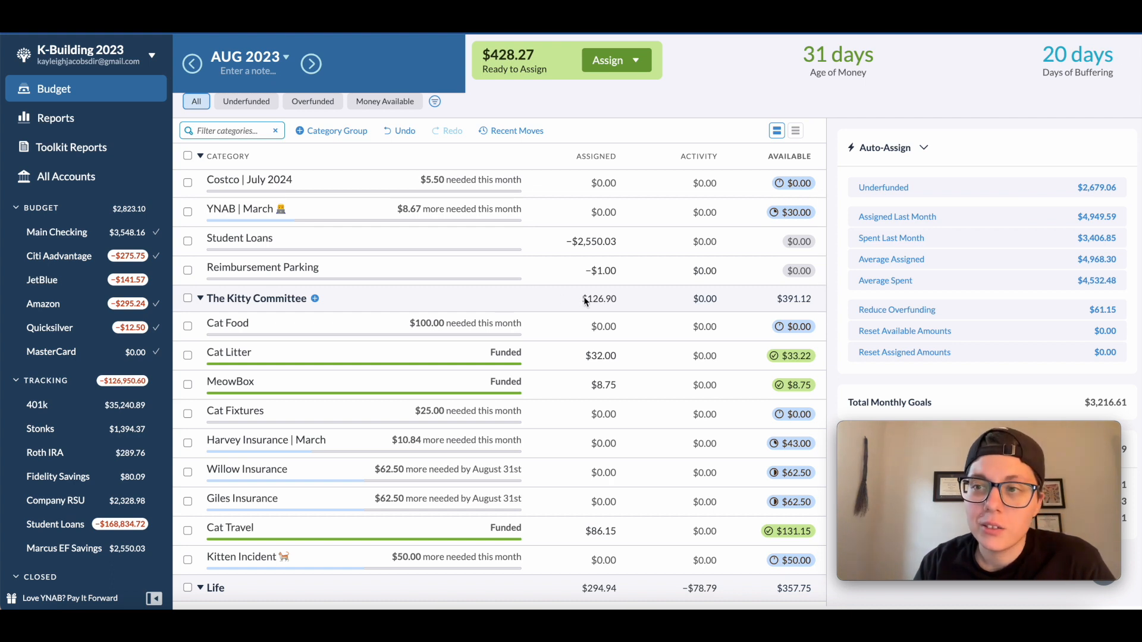
scroll(586, 300, "down", 5)
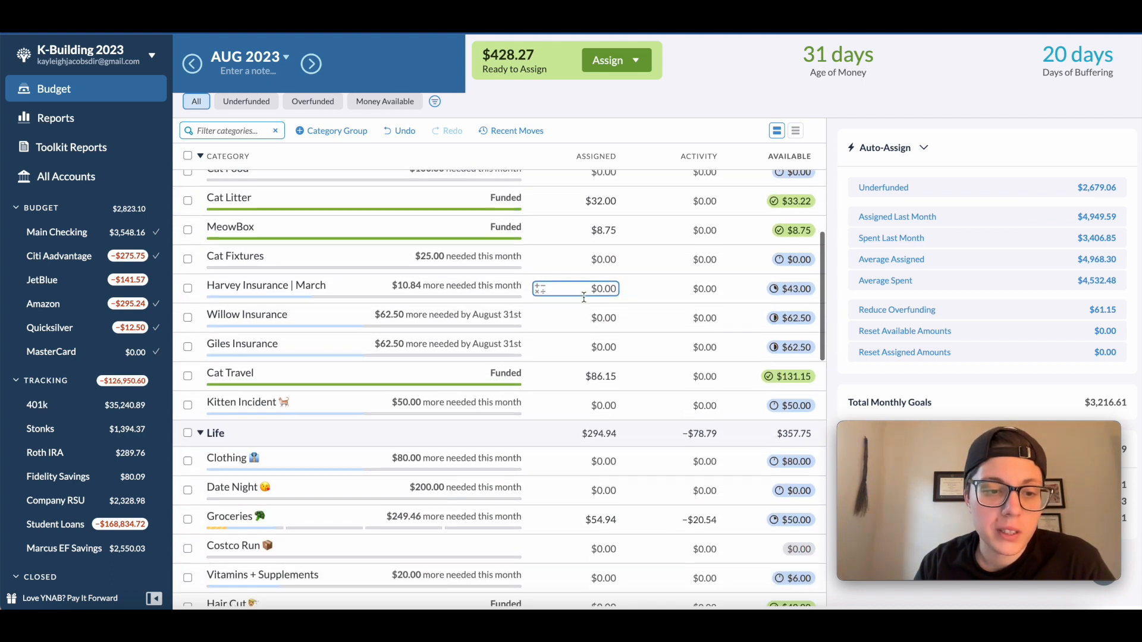
scroll(587, 297, "down", 4)
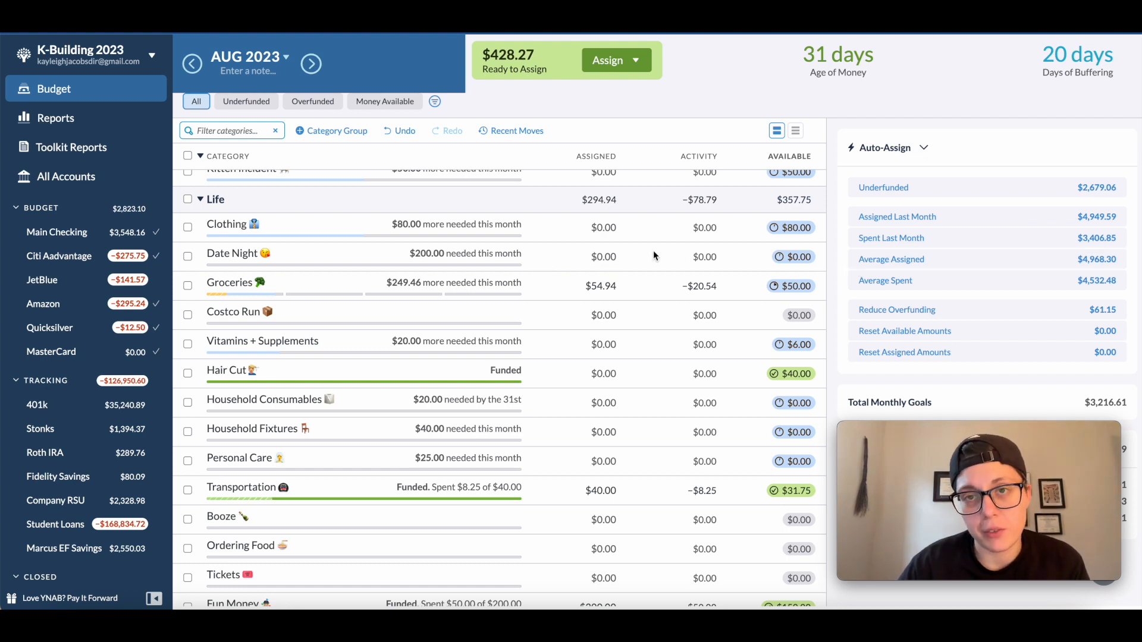
scroll(653, 255, "down", 3)
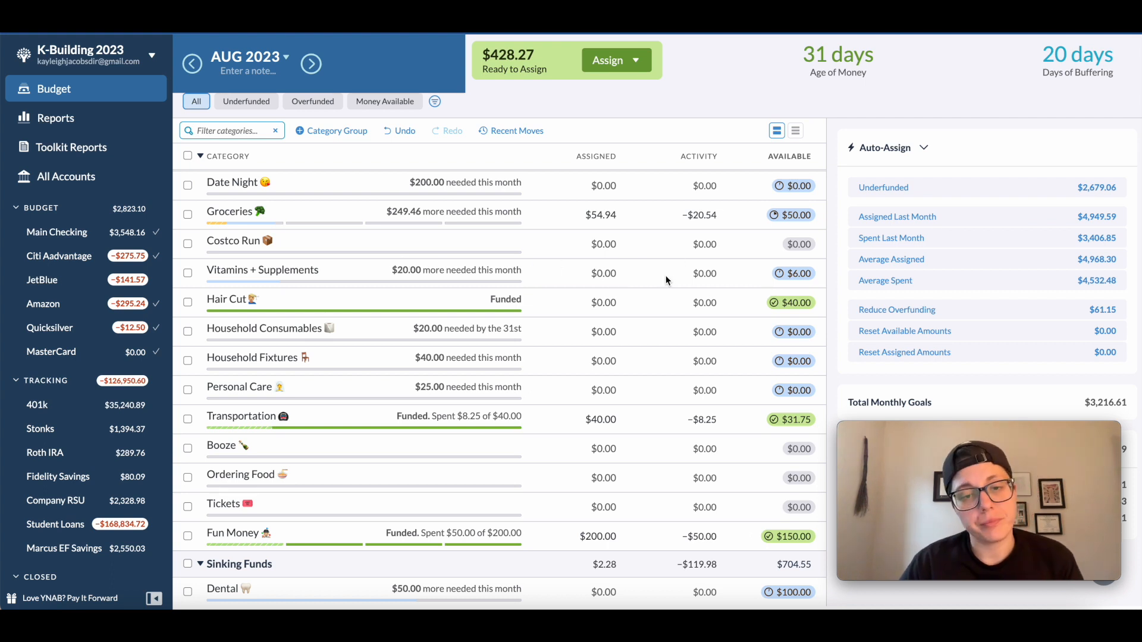
scroll(664, 276, "down", 2)
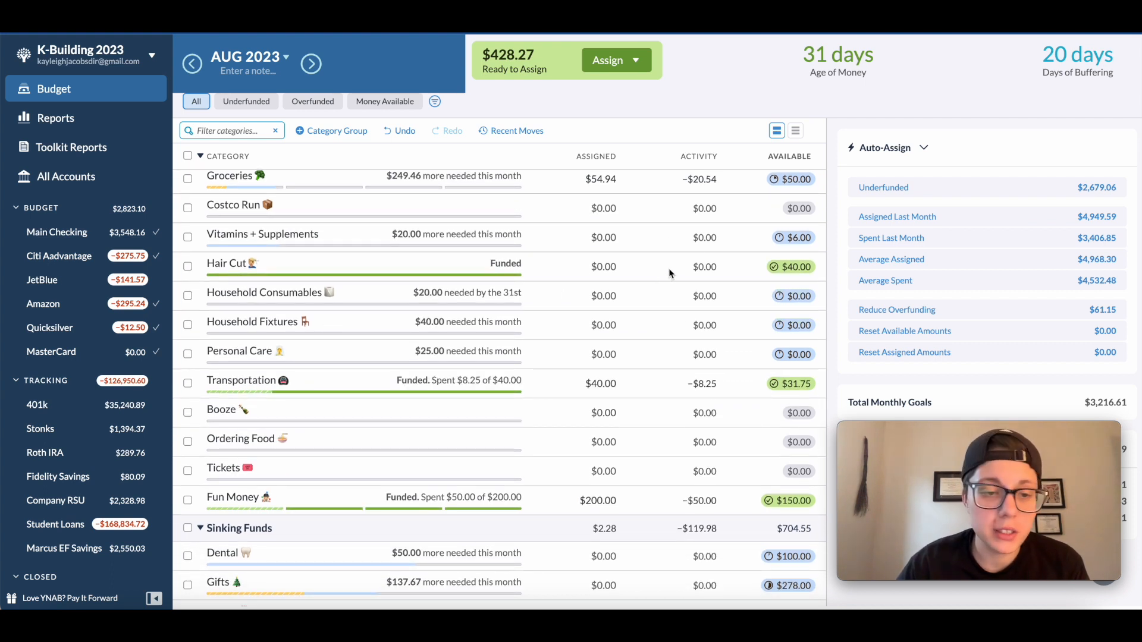
scroll(676, 265, "down", 1)
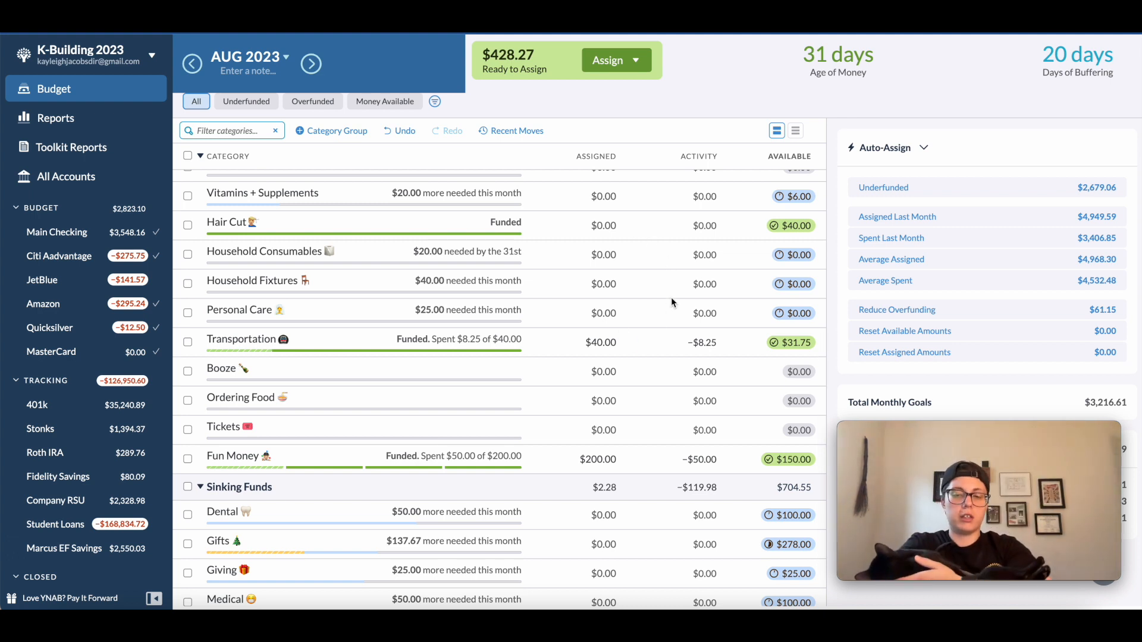
left_click(562, 300)
scroll(561, 300, "down", 1)
scroll(561, 294, "down", 2)
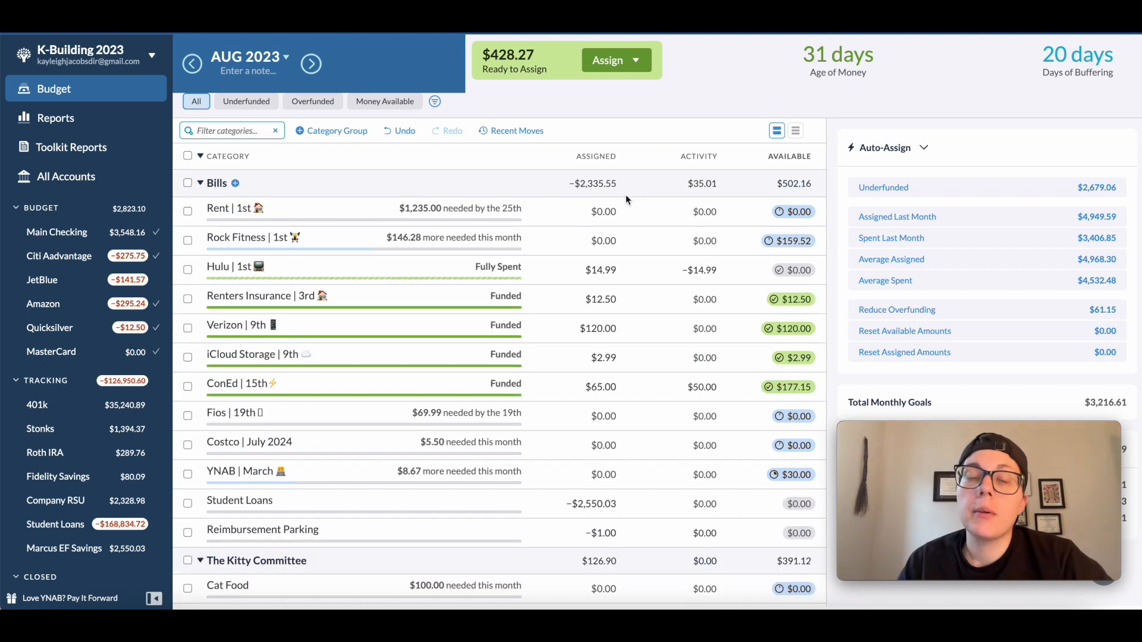
Assign $400.00 to the Rent category in the Bills group
left_click(617, 211)
type("400.00")
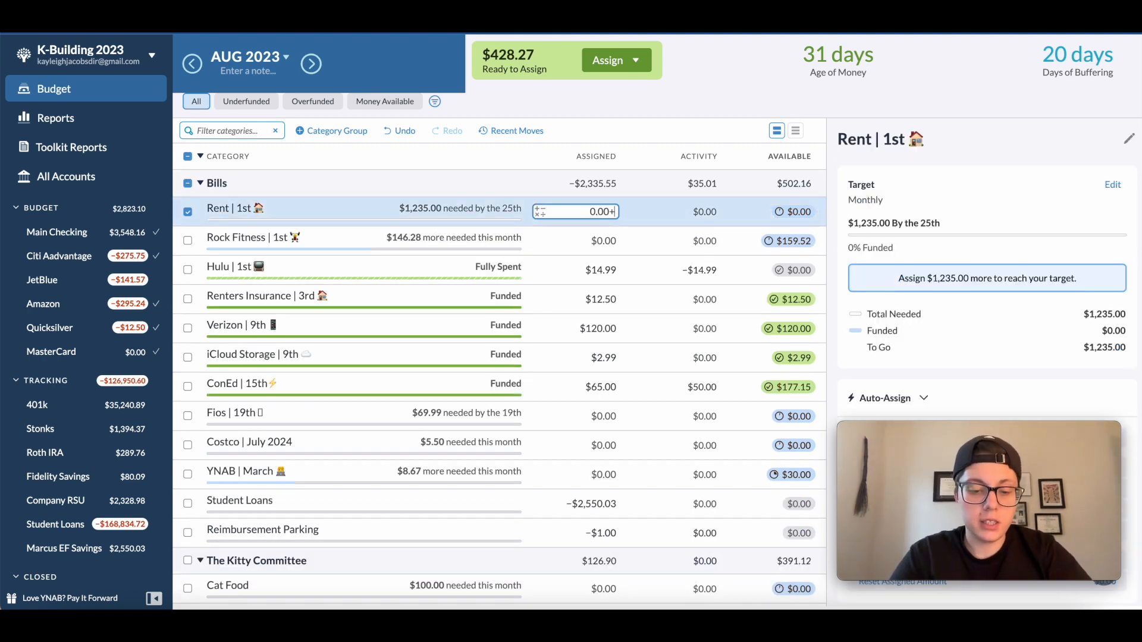
key("Return")
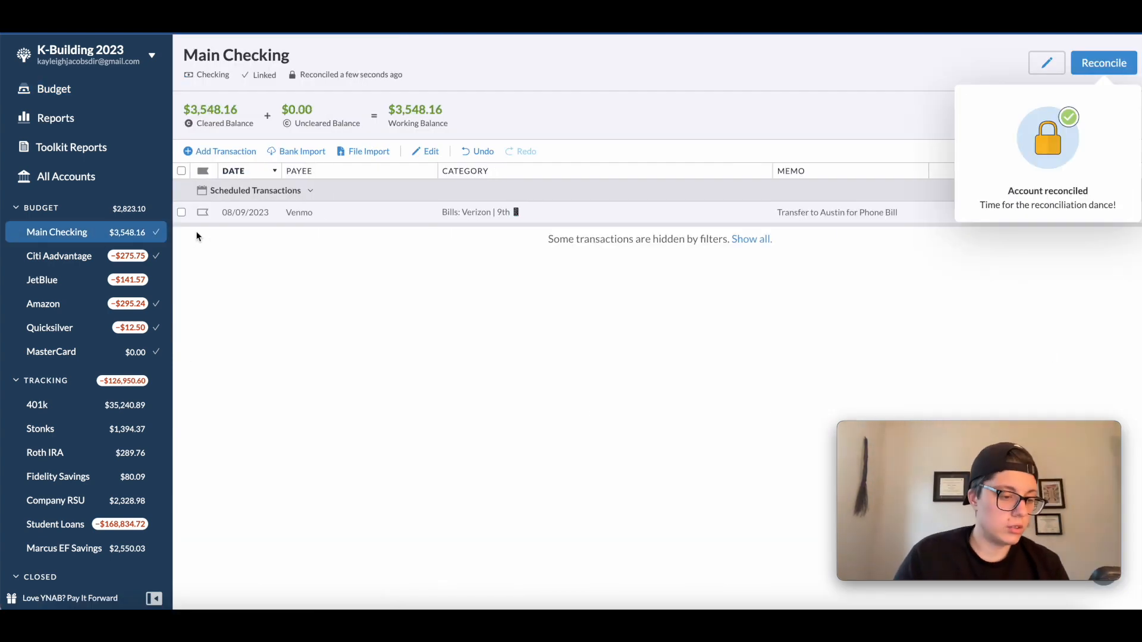
Record a Rock Fitness transaction in the JetBlue account, dated 08/01/2023 with an outflow of $73.14, and save it
left_click(59, 255)
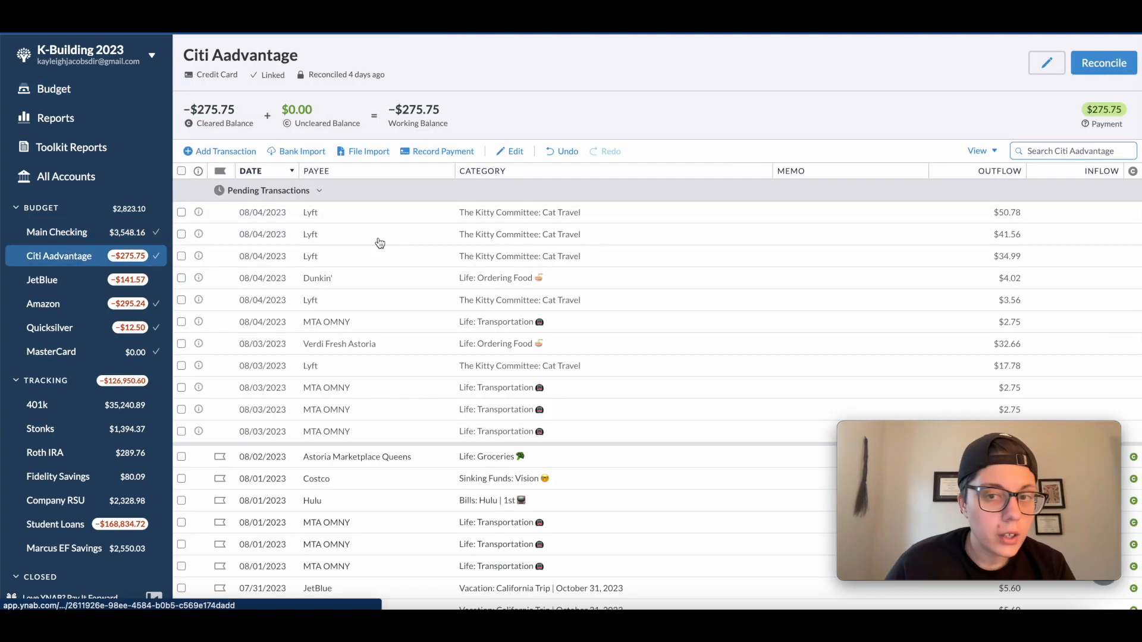
left_click(72, 281)
left_click(229, 153)
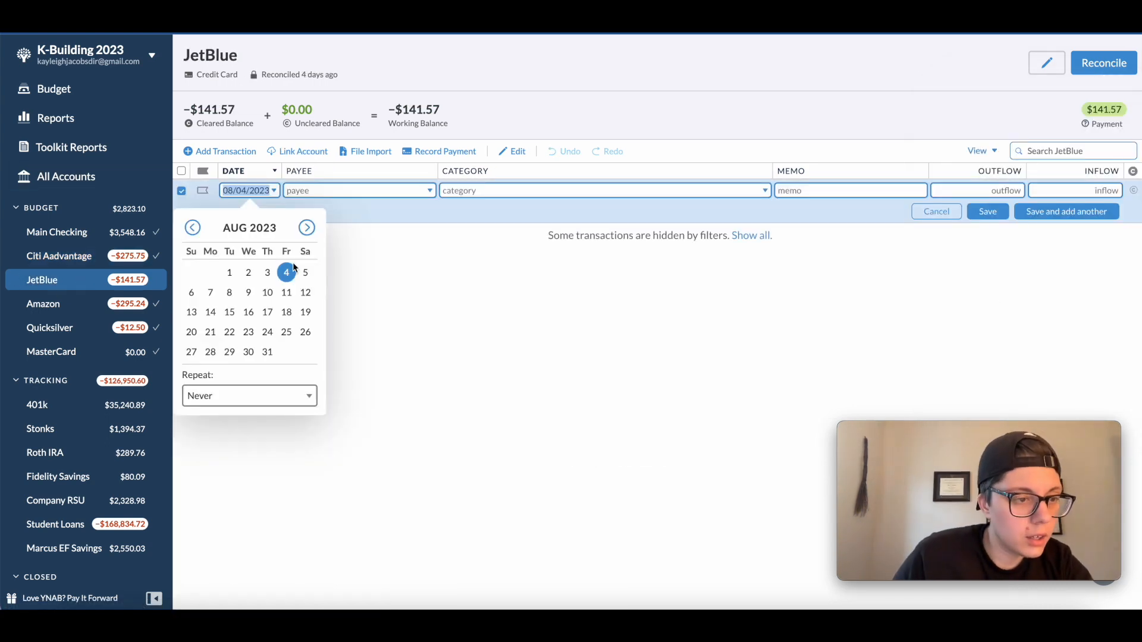
left_click(232, 272)
key("Tab")
type("Rock Fitness")
key("Tab")
key("Tab")
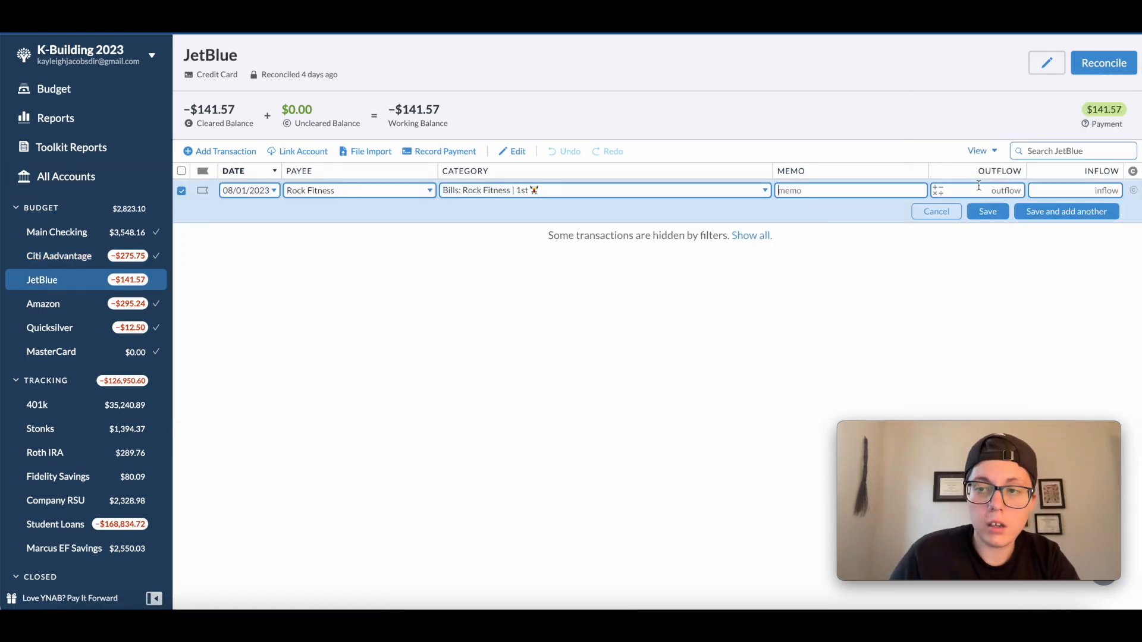
left_click(980, 189)
type("73.14")
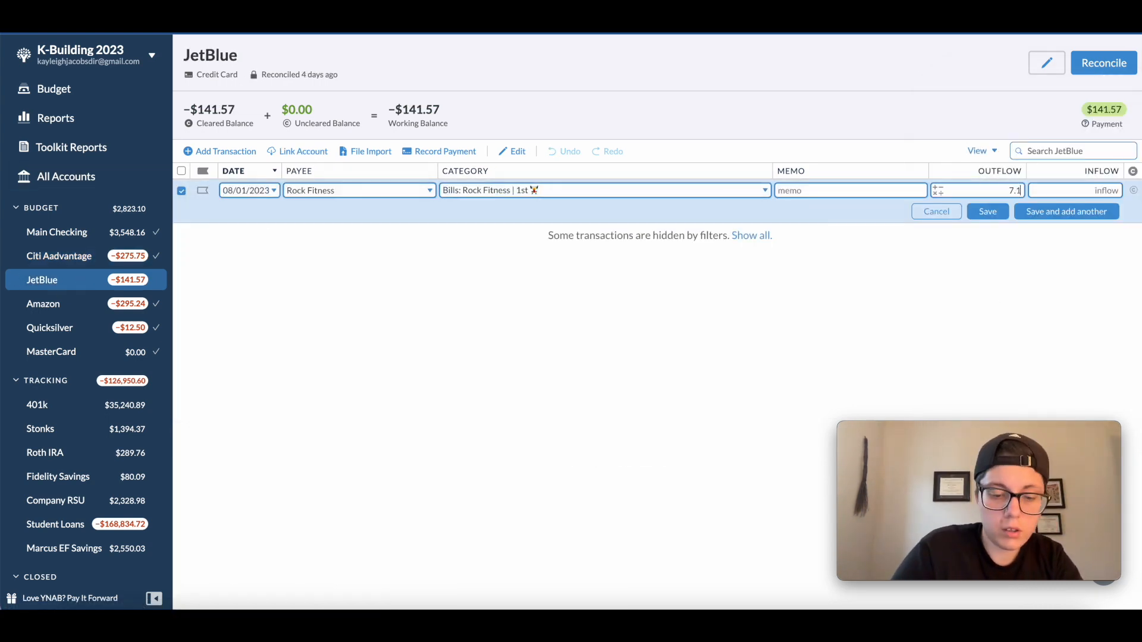
left_click(987, 212)
Add a second Rock Fitness transaction with an outflow of $73.14 to the JetBlue account and save it
left_click(220, 152)
key("Tab")
type("Rock Fitness")
key("Tab")
key("Tab")
key("Tab")
type("73.14")
key("Return")
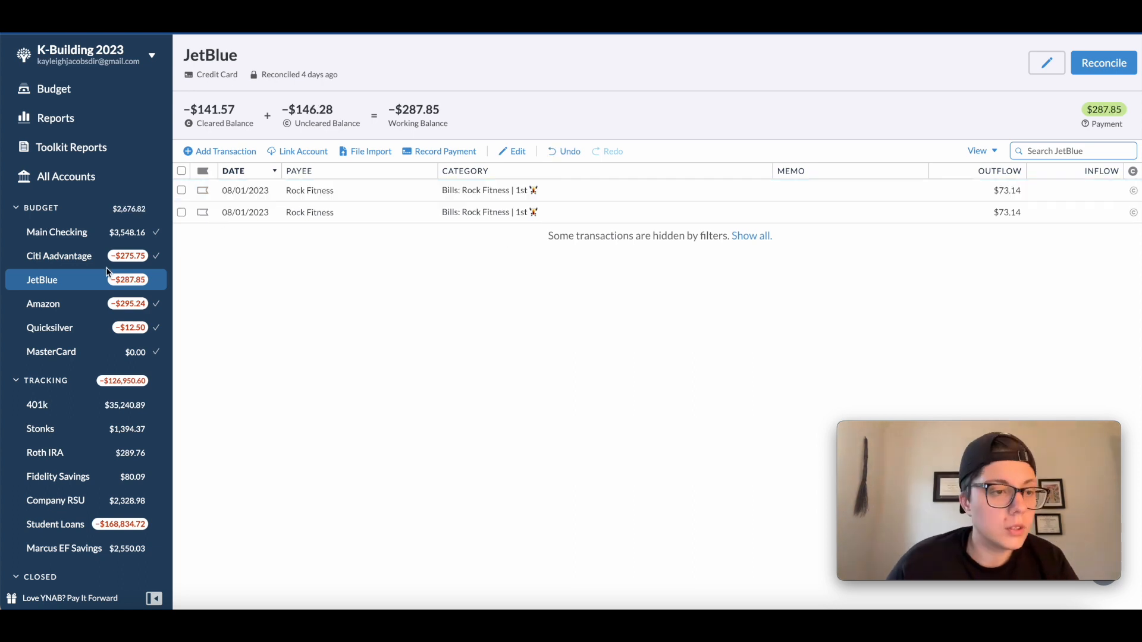
Reconcile the JetBlue, Amazon and Quicksilver credit card accounts
left_click(1103, 63)
left_click(1089, 191)
left_click(71, 309)
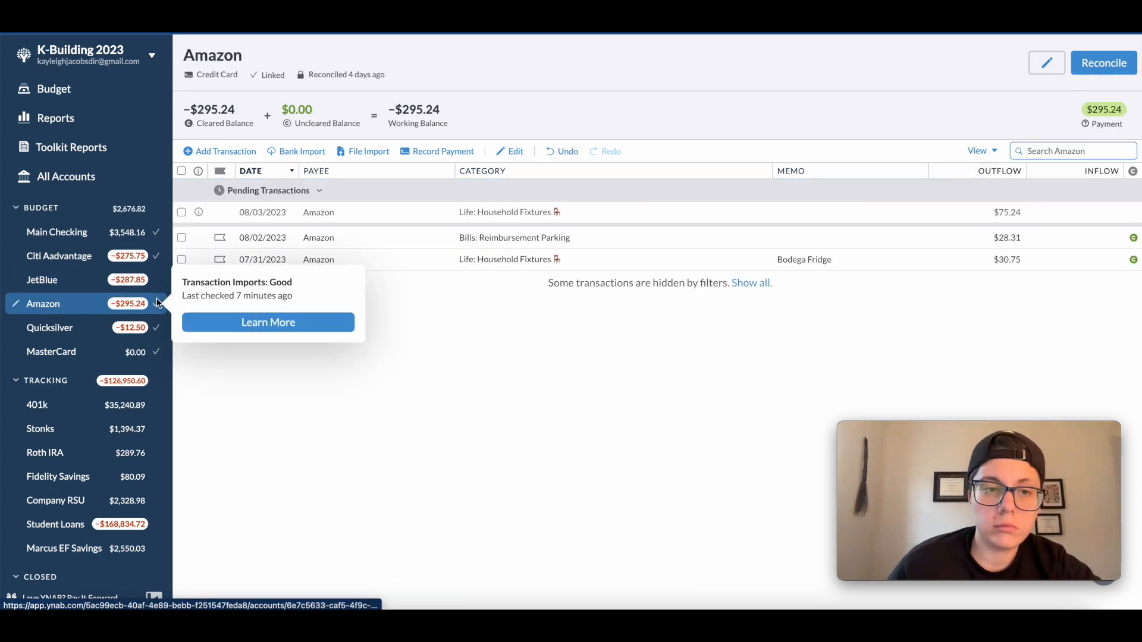
left_click(1104, 62)
left_click(1048, 346)
left_click(66, 328)
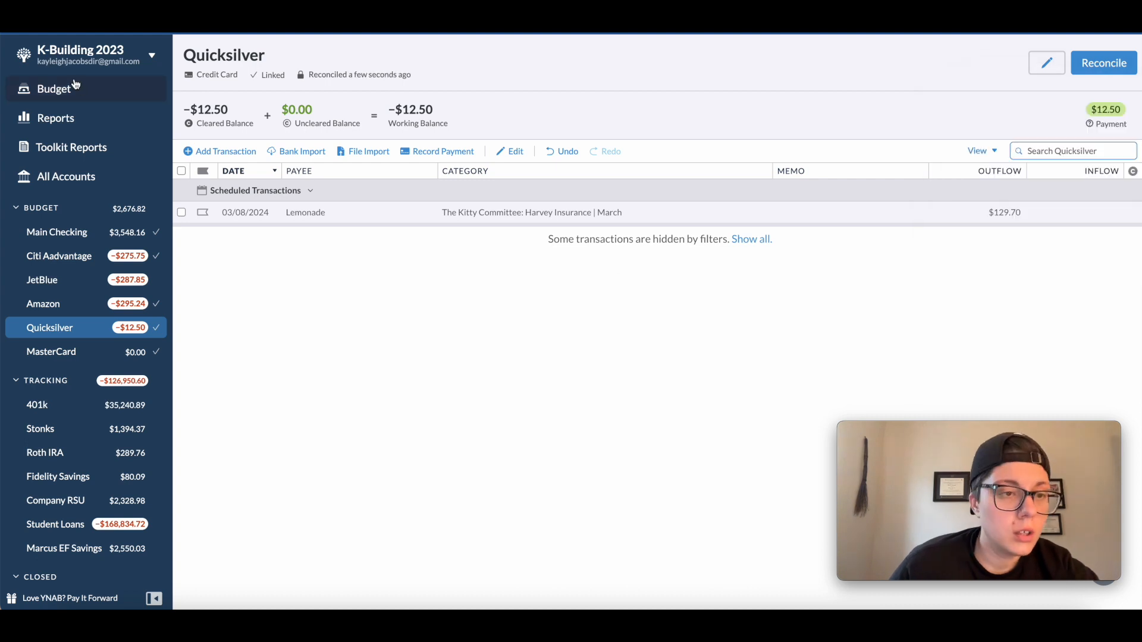
Return to the August 2023 budget and assign $10.84 to Harvey Insurance in The Kitty Committee group
left_click(54, 88)
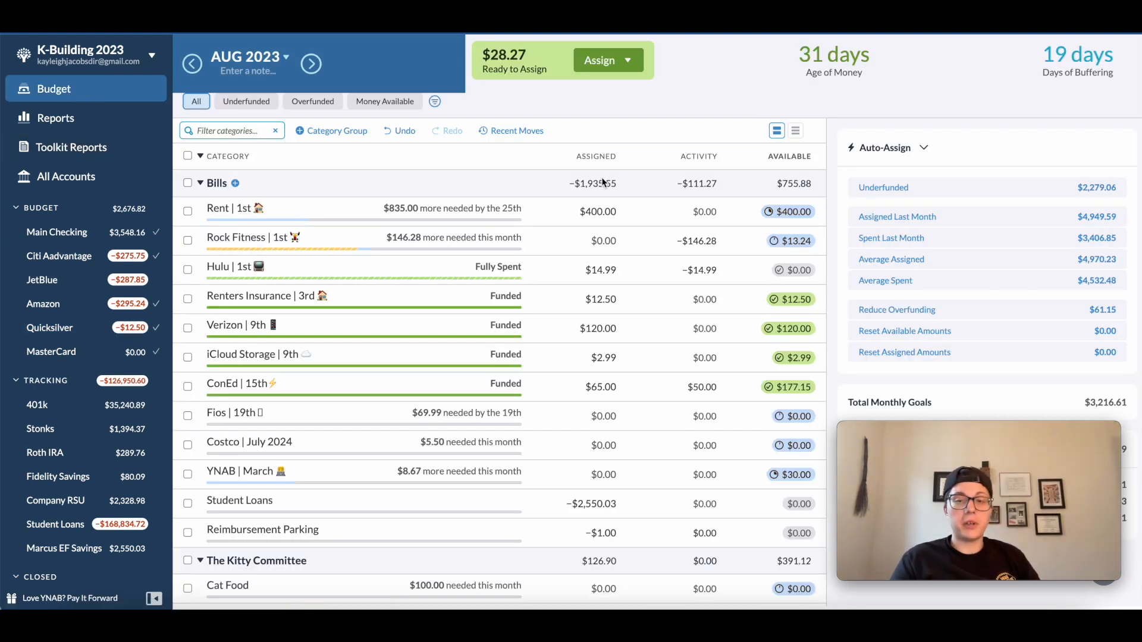
scroll(326, 178, "down", 6)
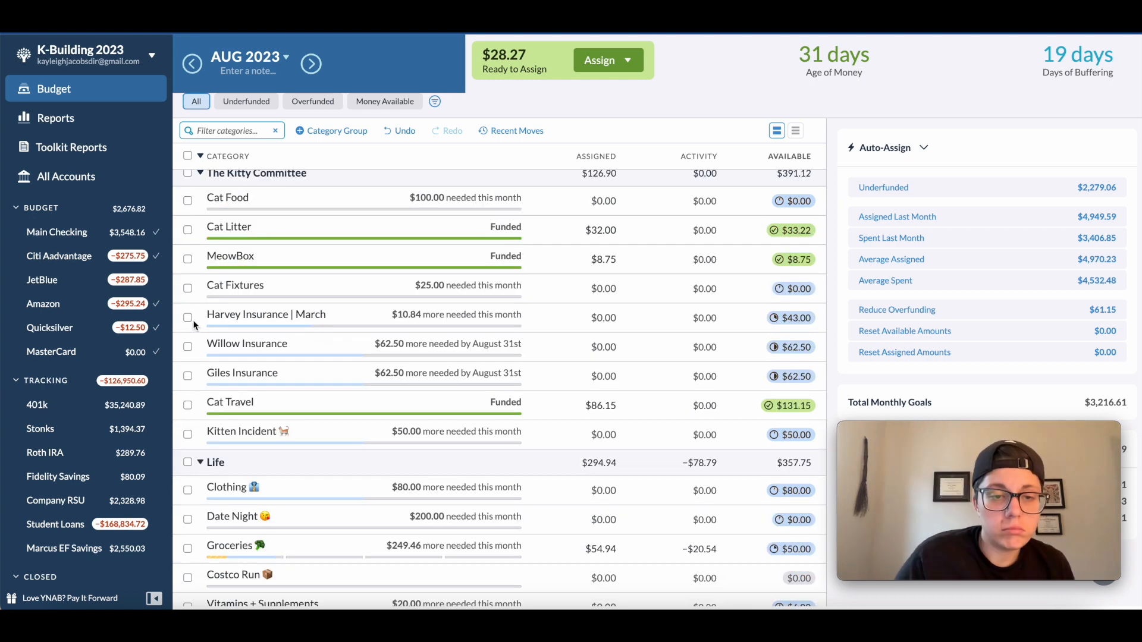
left_click(188, 318)
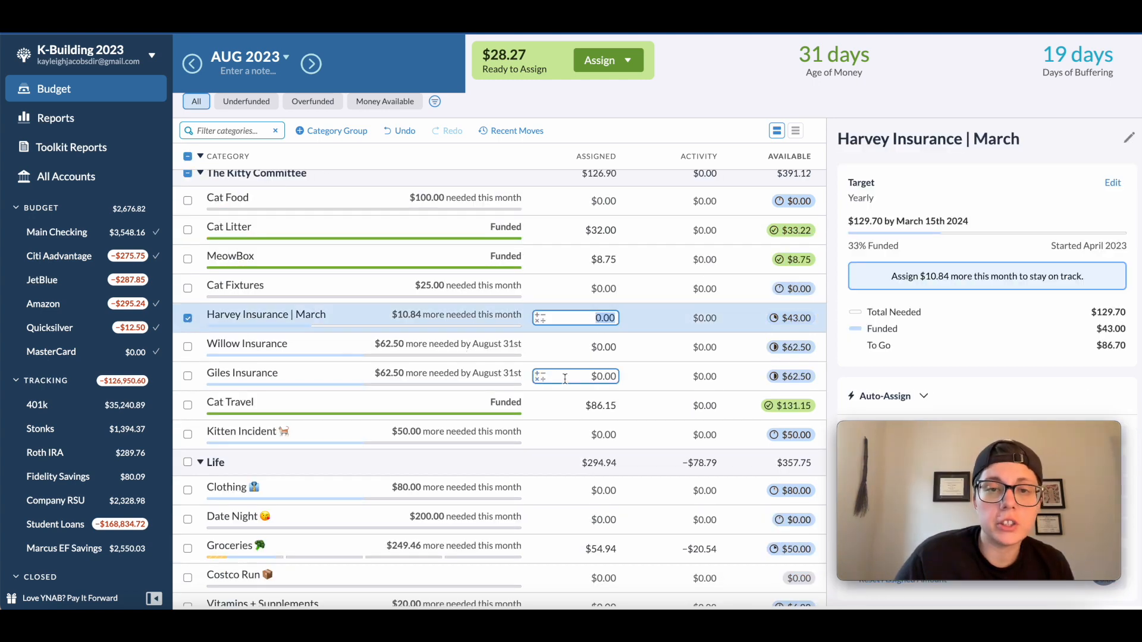
scroll(947, 336, "down", 1)
left_click(933, 375)
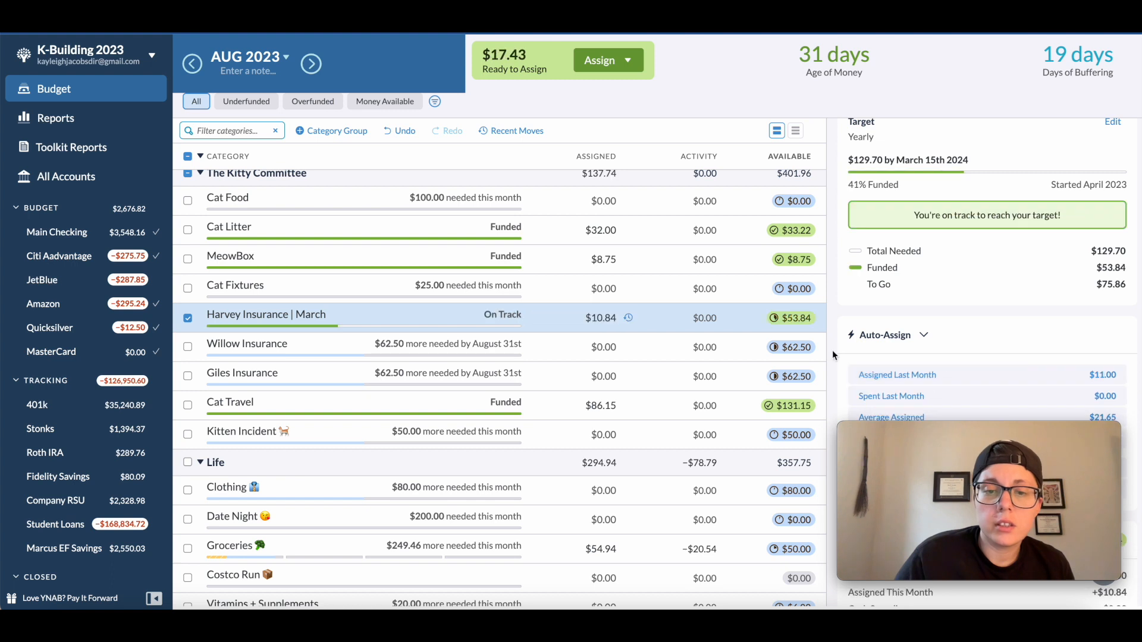
left_click(189, 318)
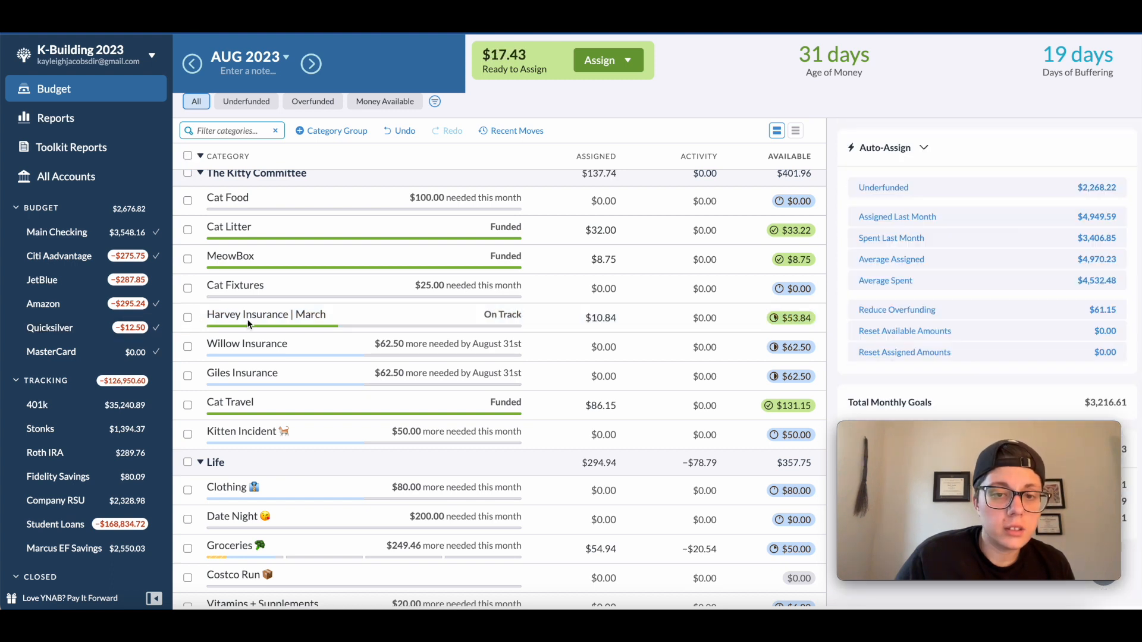
Assign the remaining $17.43 to the Willow Insurance category in The Kitty Committee group
left_click(561, 344)
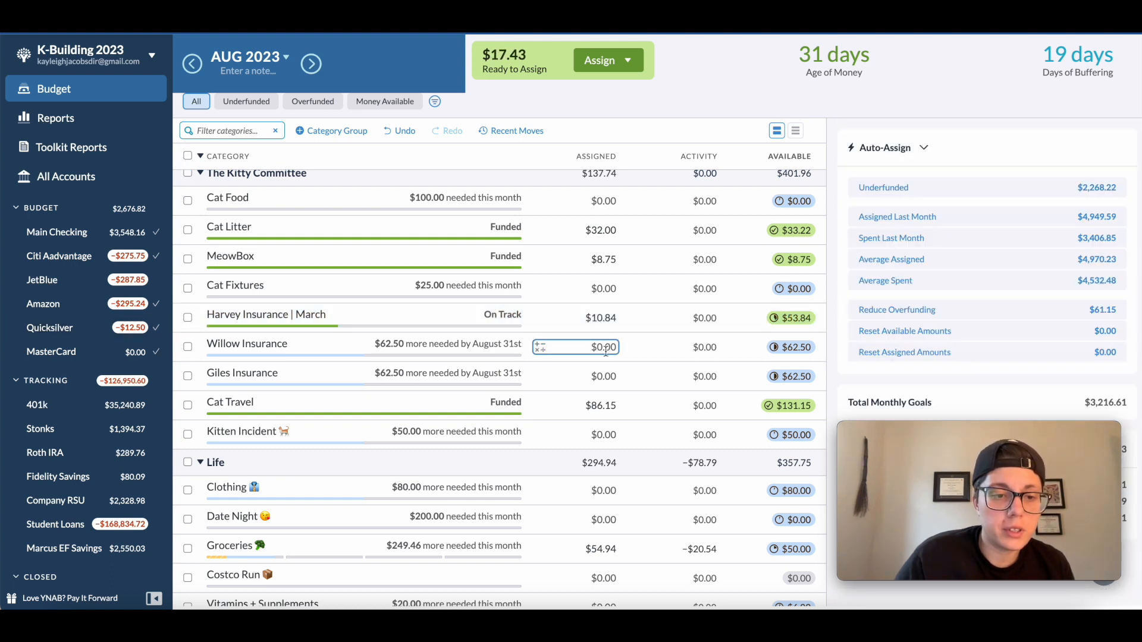
scroll(605, 351, "down", 5)
scroll(602, 351, "up", 4)
left_click(615, 316)
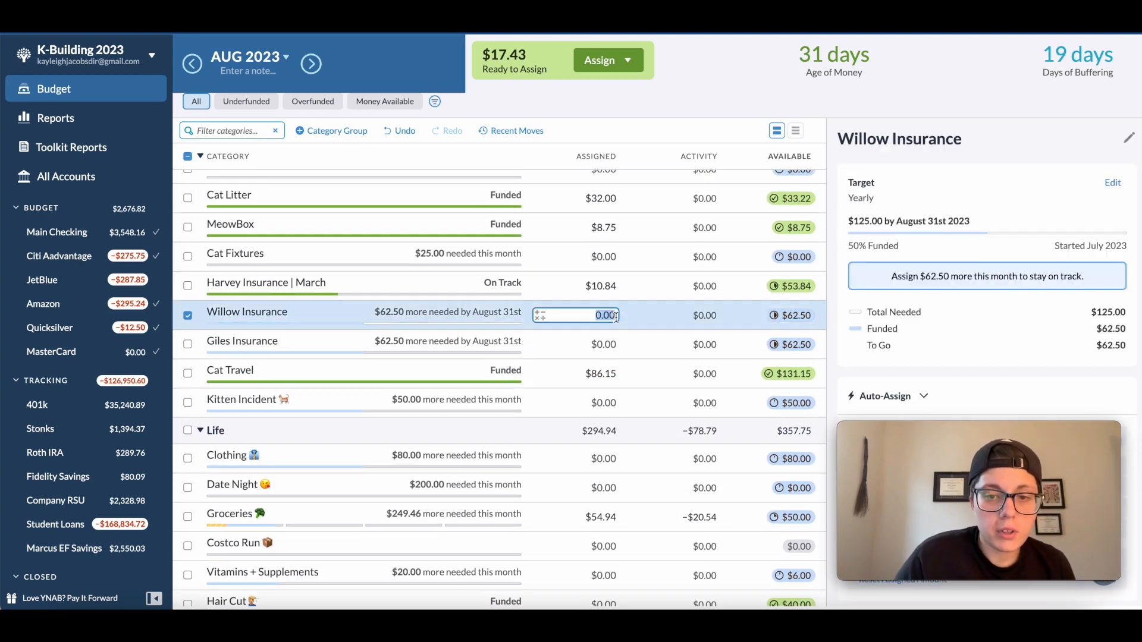
type("+17.43")
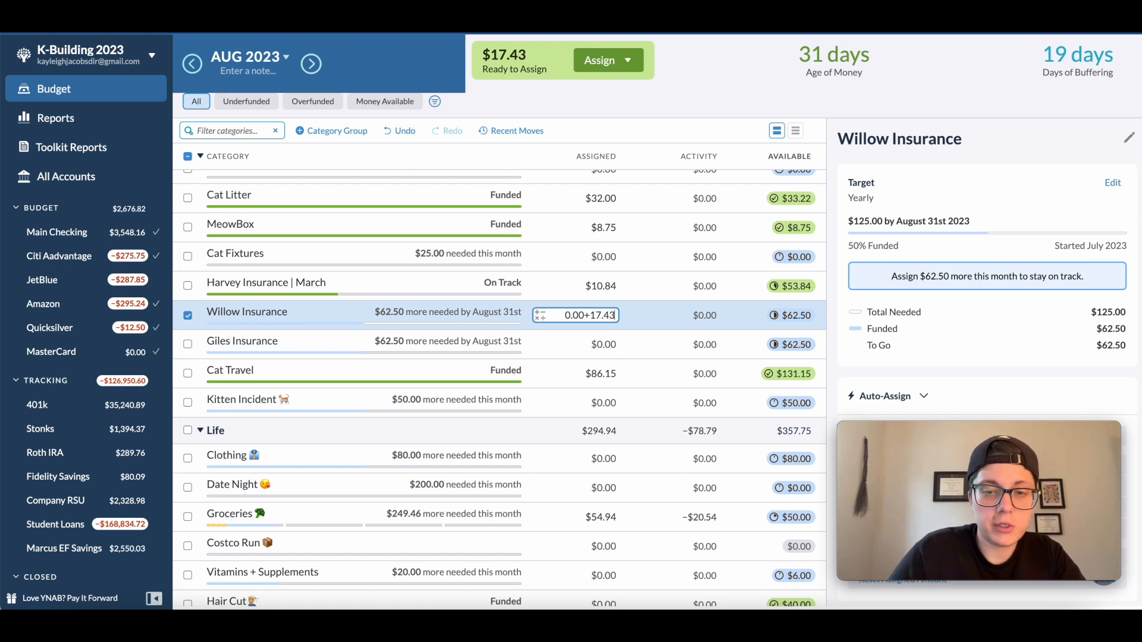
key("Return")
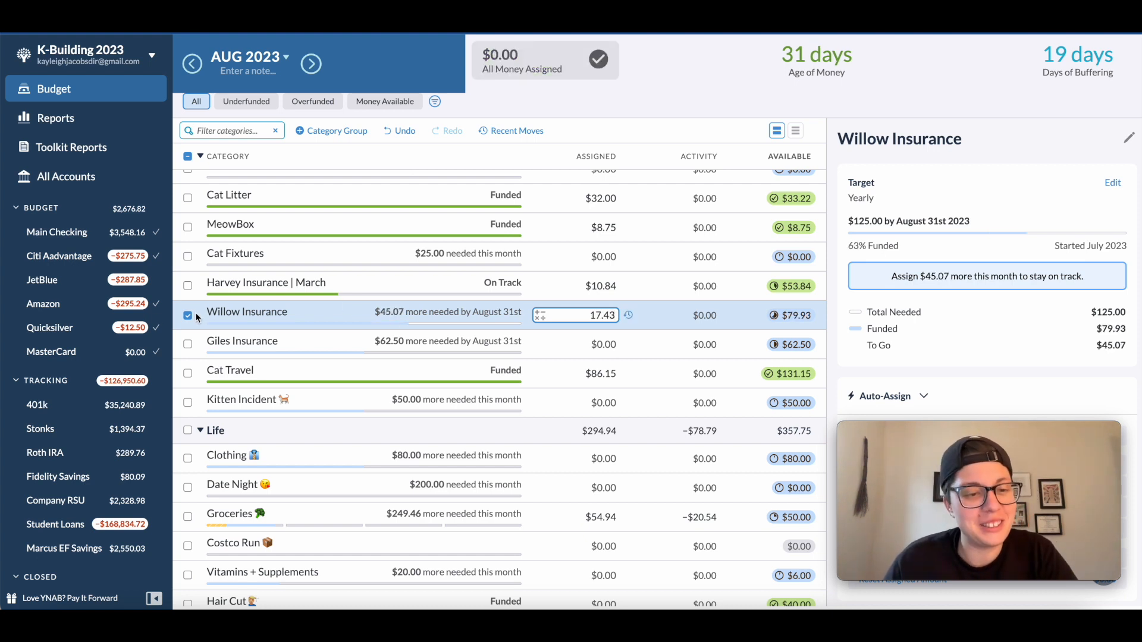
left_click(195, 316)
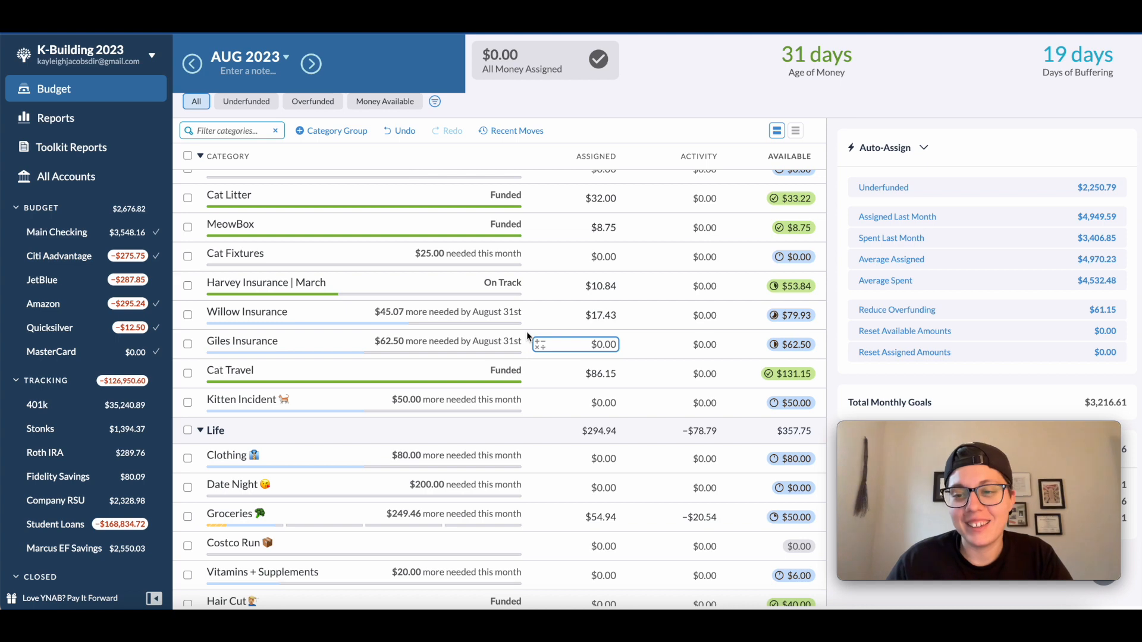
Reopen the K-Building 2023 budget and review the remaining August needs from the Bills group down to Sinking Funds
scroll(527, 331, "up", 8)
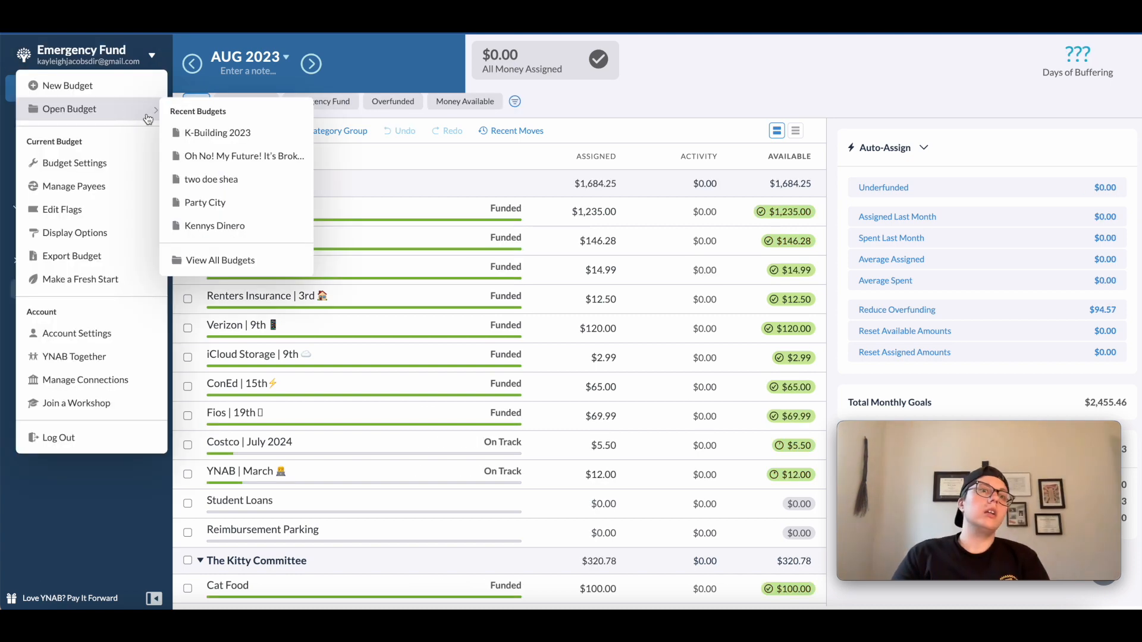
left_click(233, 131)
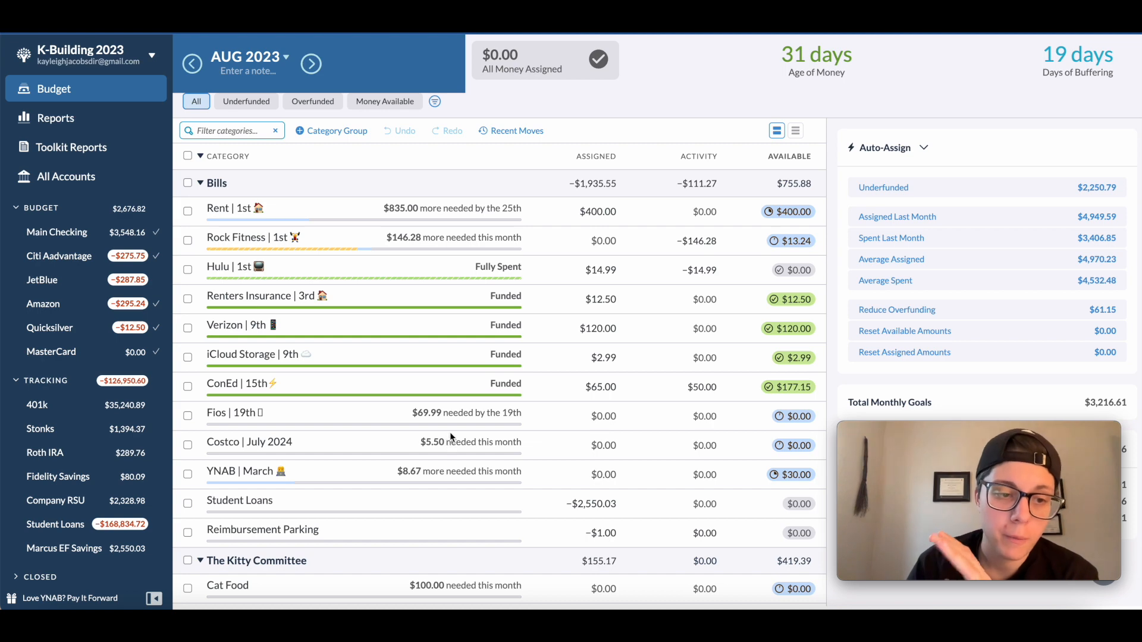
scroll(470, 348, "down", 3)
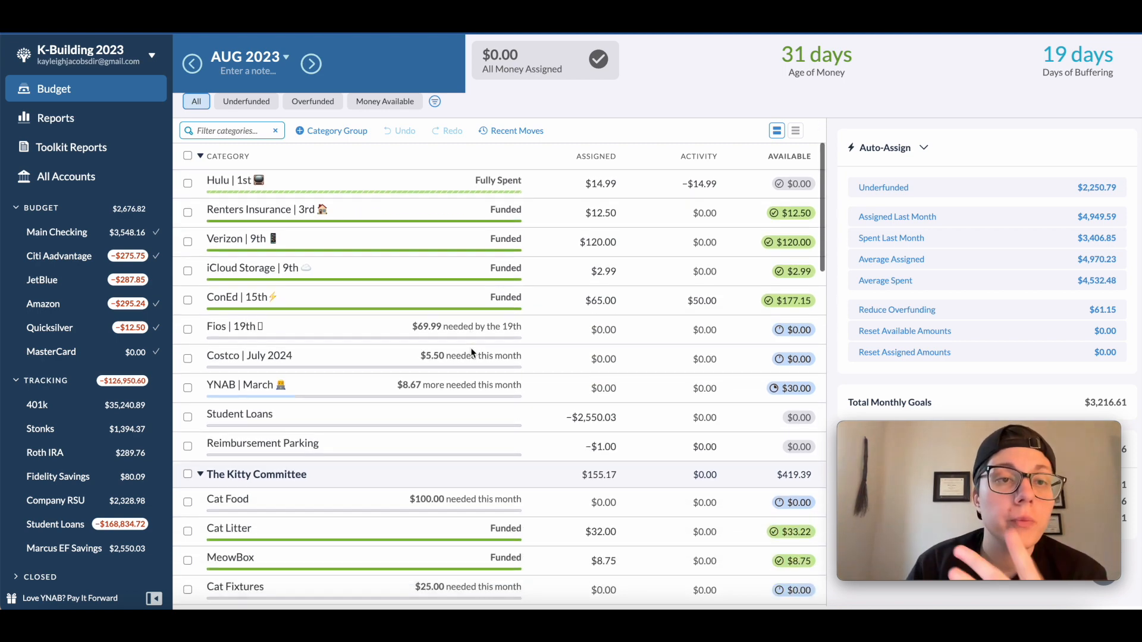
scroll(376, 366, "down", 4)
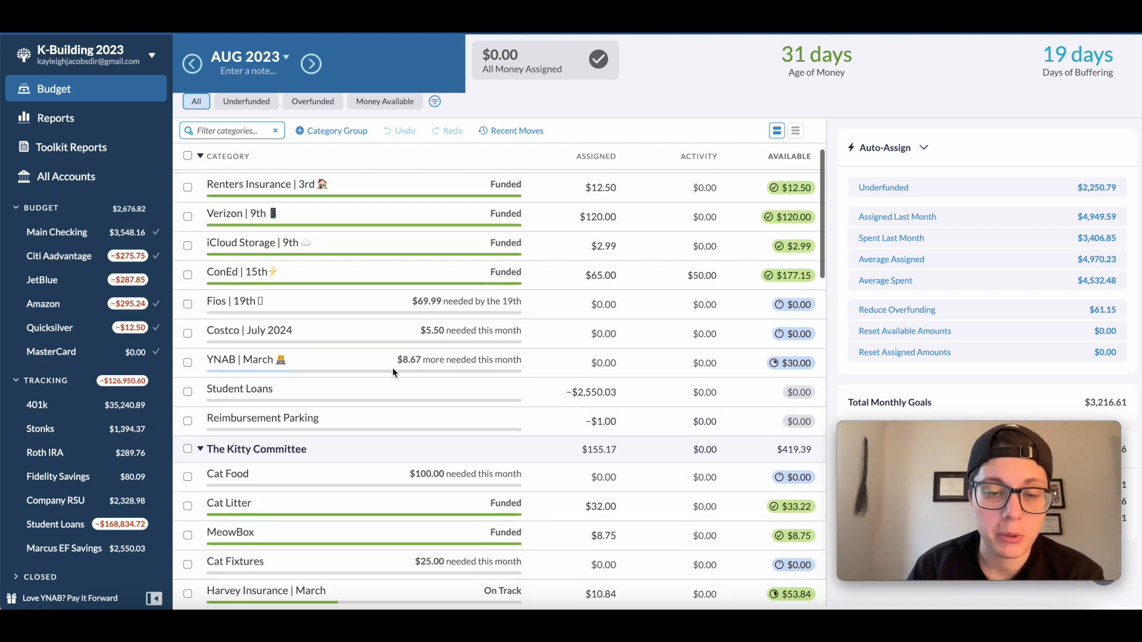
scroll(415, 352, "down", 5)
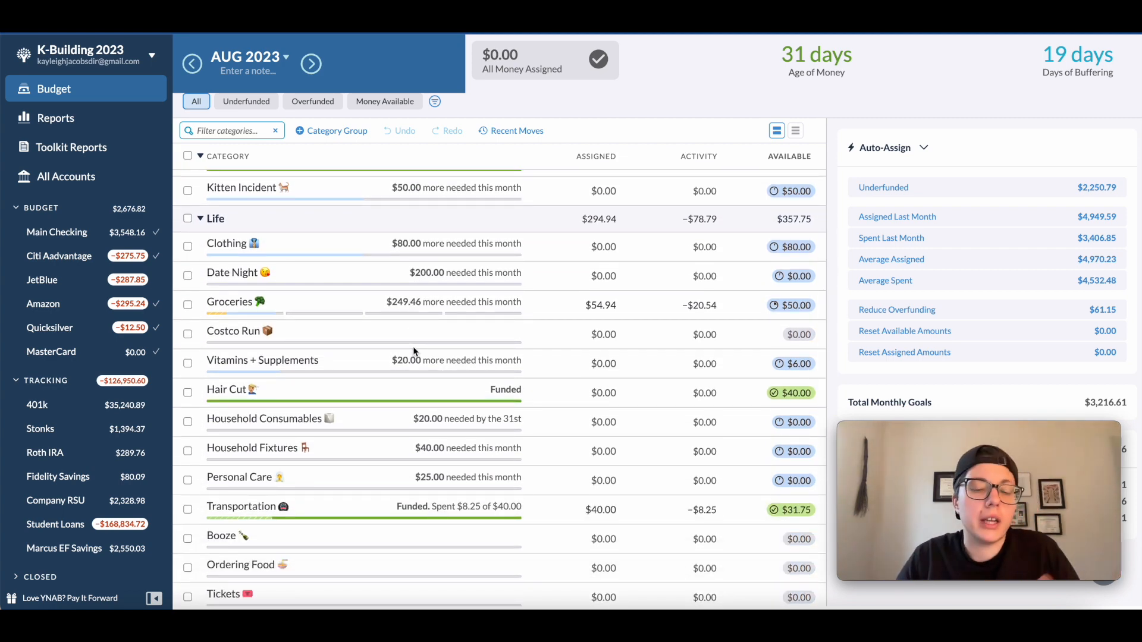
scroll(423, 329, "down", 2)
scroll(424, 330, "down", 1)
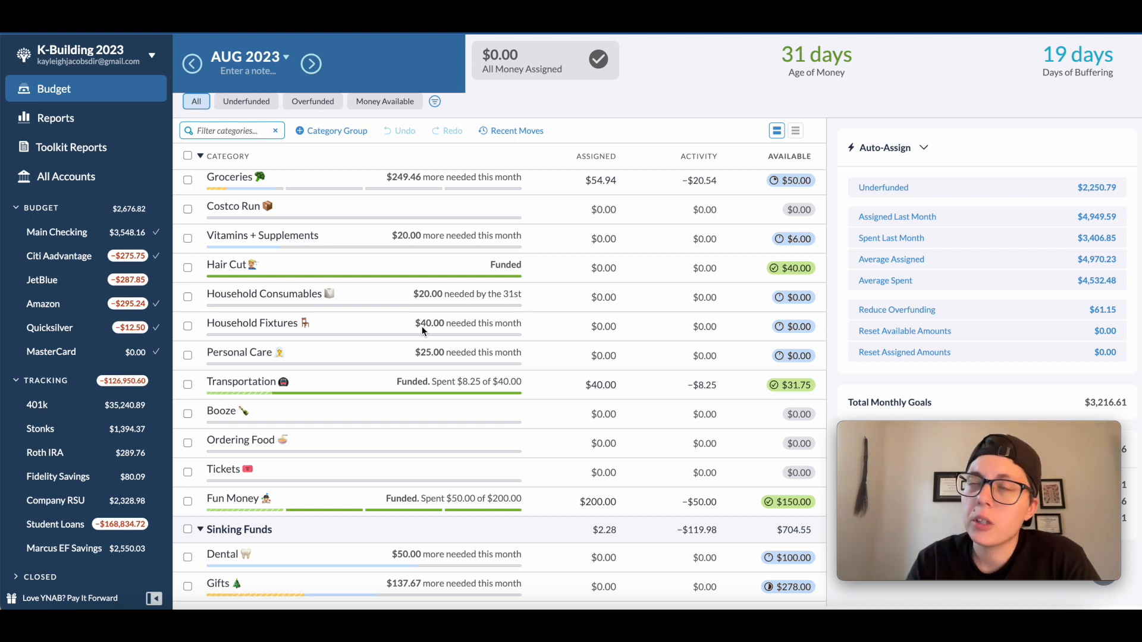
scroll(666, 340, "down", 6)
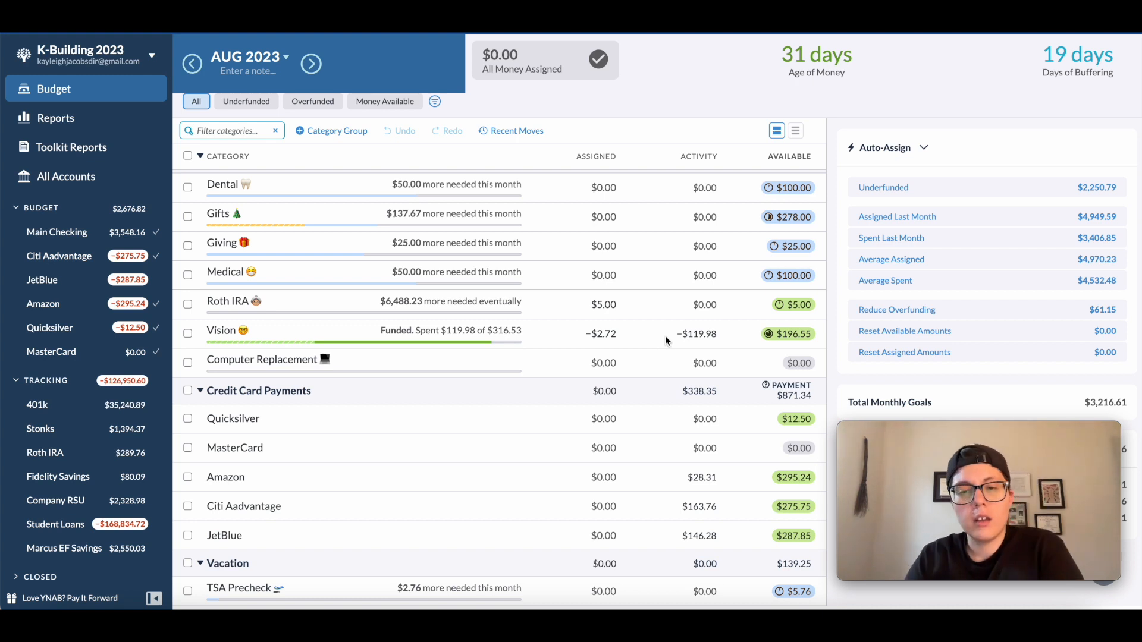
Move $196.55 from the Vision category in Sinking Funds to Inflow: Ready to Assign
left_click(597, 353)
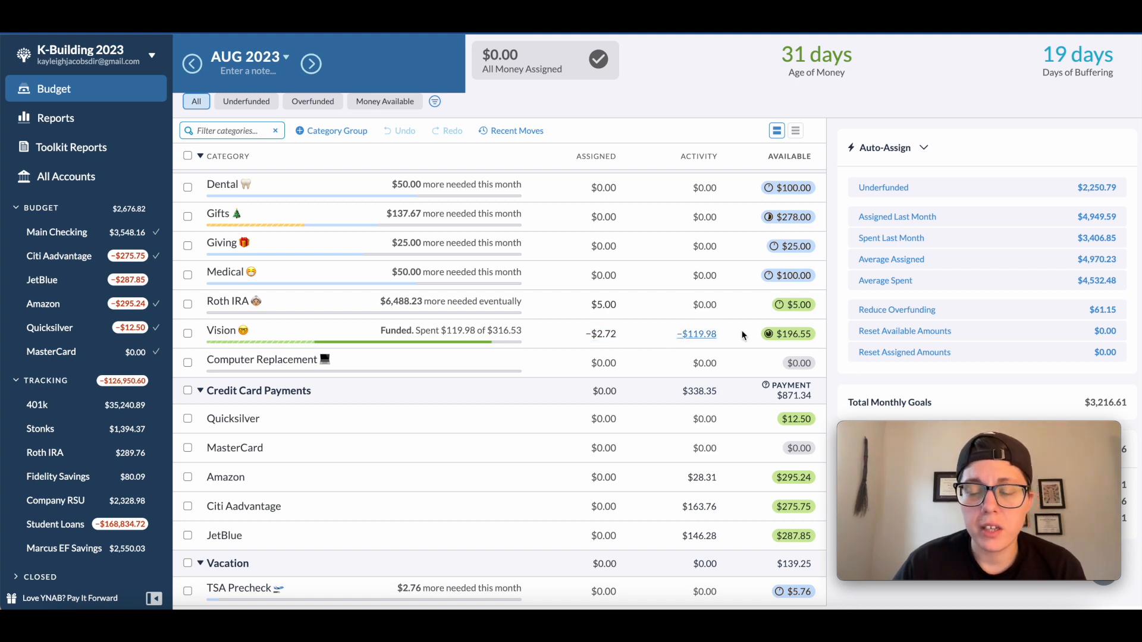
left_click(789, 334)
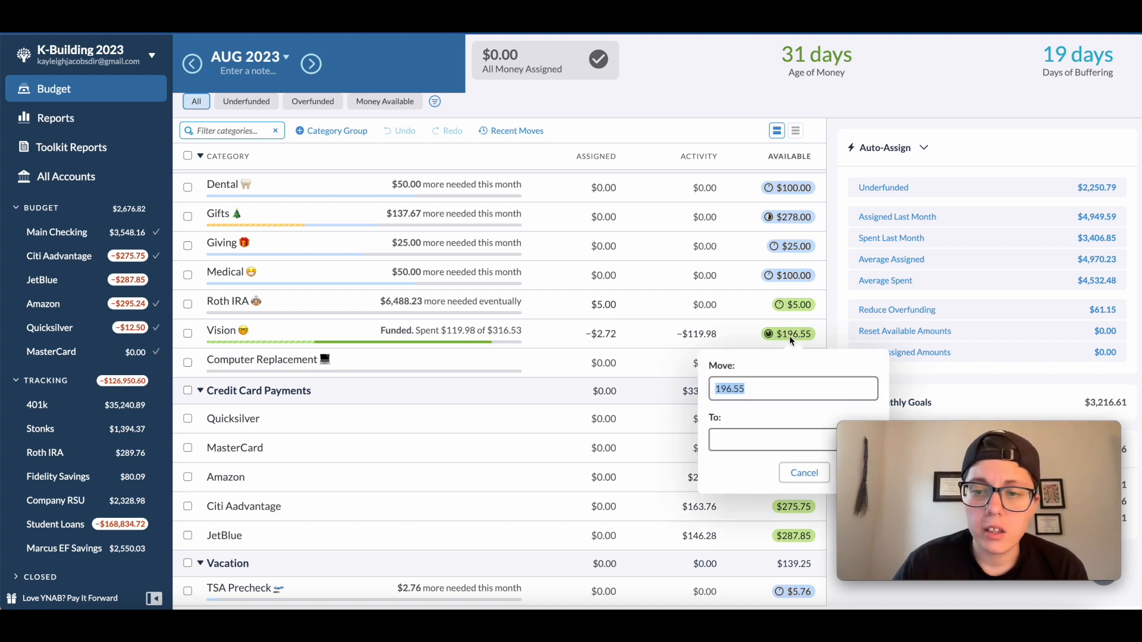
left_click(764, 444)
type("read")
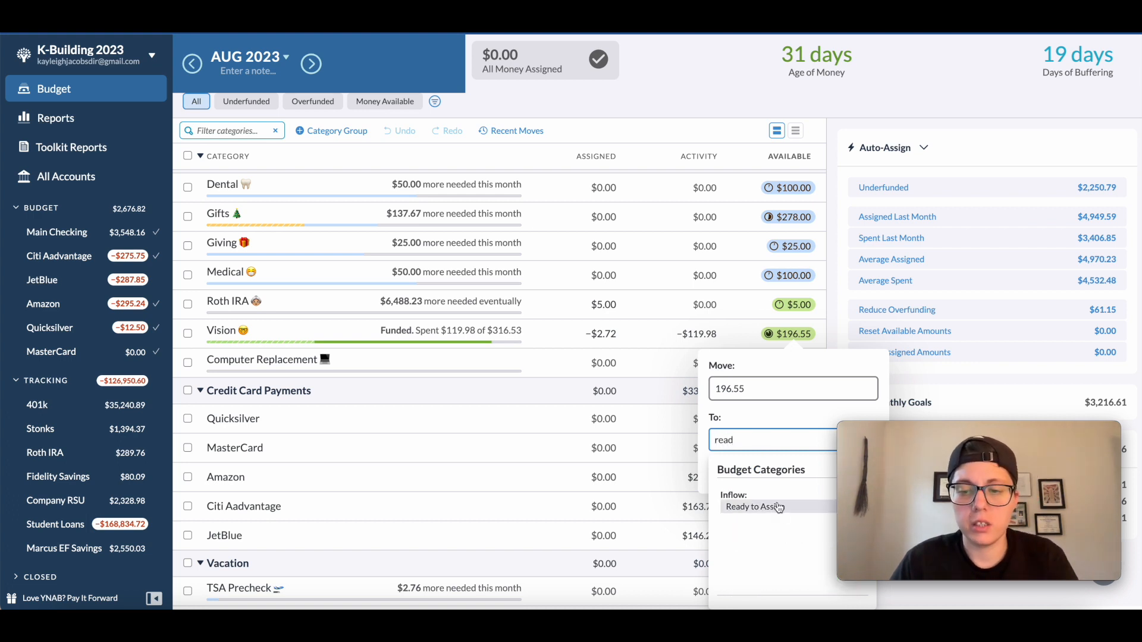
left_click(780, 507)
left_click_drag(902, 435, 922, 447)
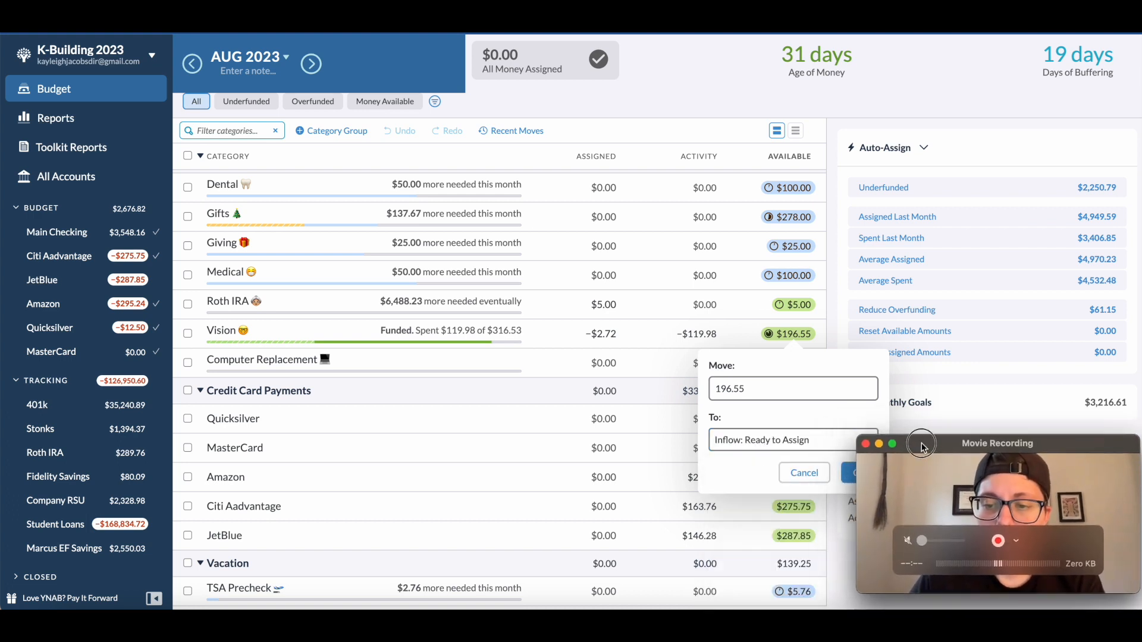
left_click(848, 475)
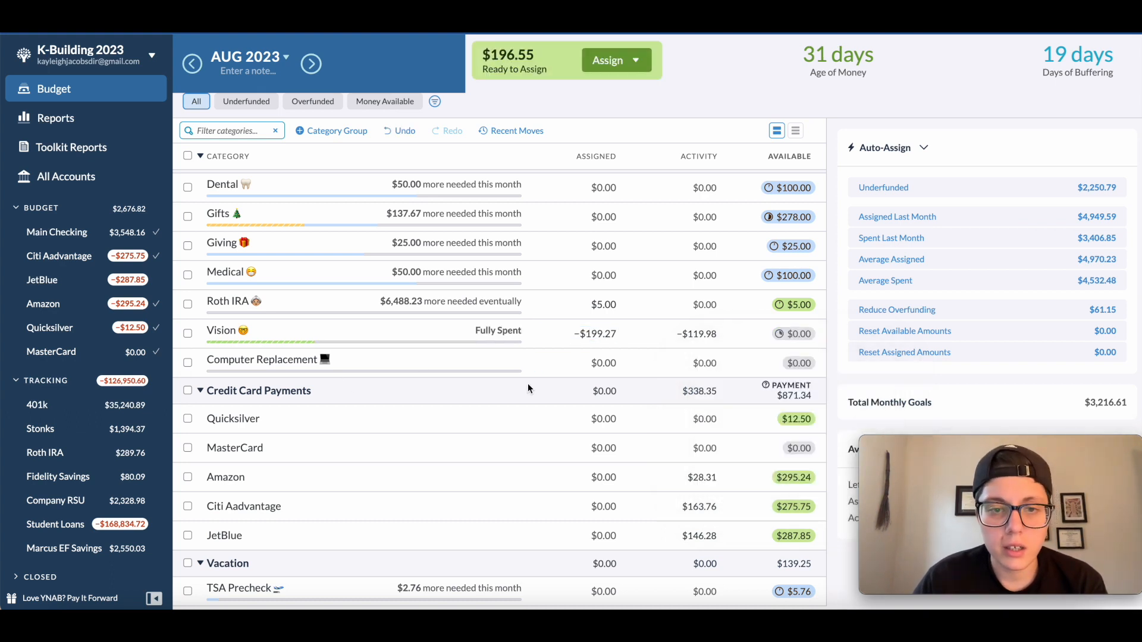
Review the underfunded categories in all August 2023 groups to decide where the freed money should go
scroll(527, 383, "up", 1)
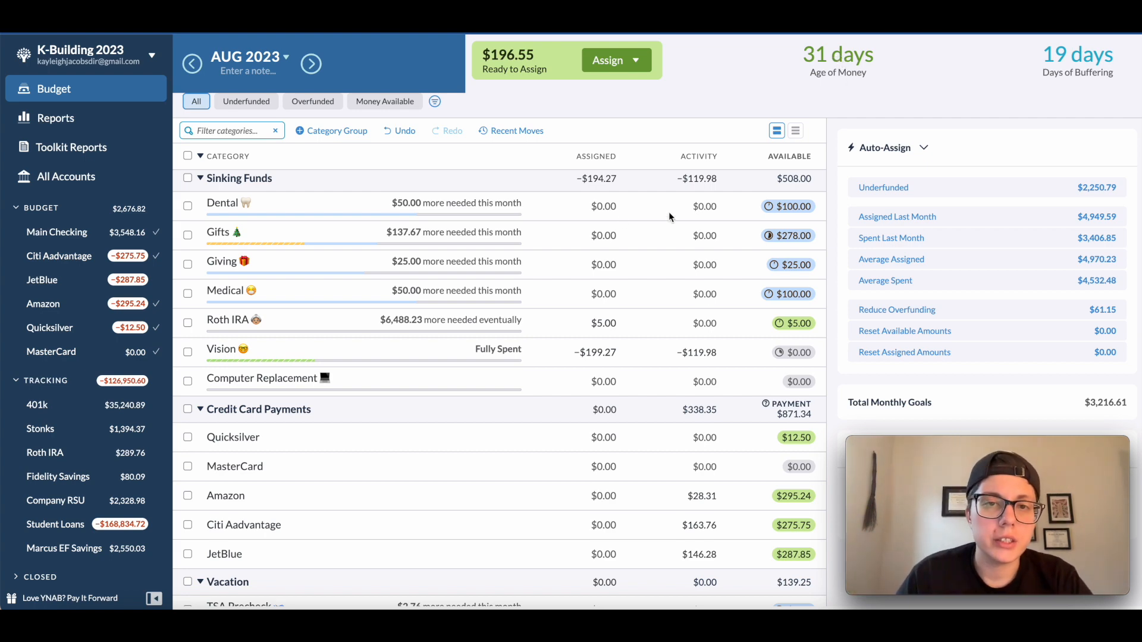
scroll(615, 248, "up", 5)
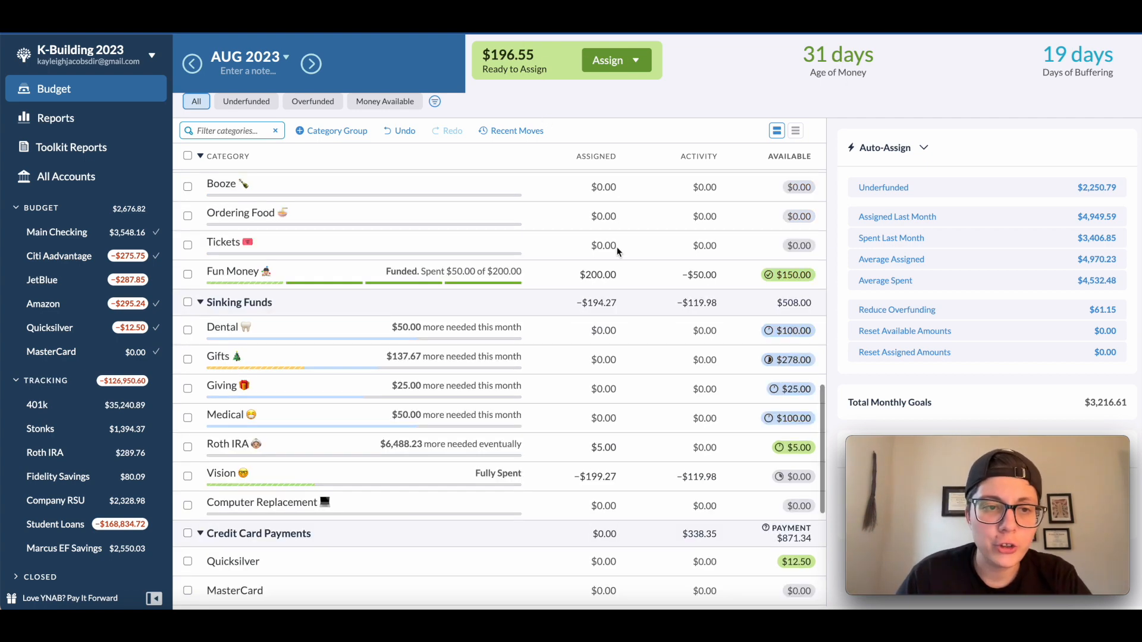
scroll(615, 290, "down", 2)
scroll(615, 289, "up", 6)
scroll(614, 290, "up", 5)
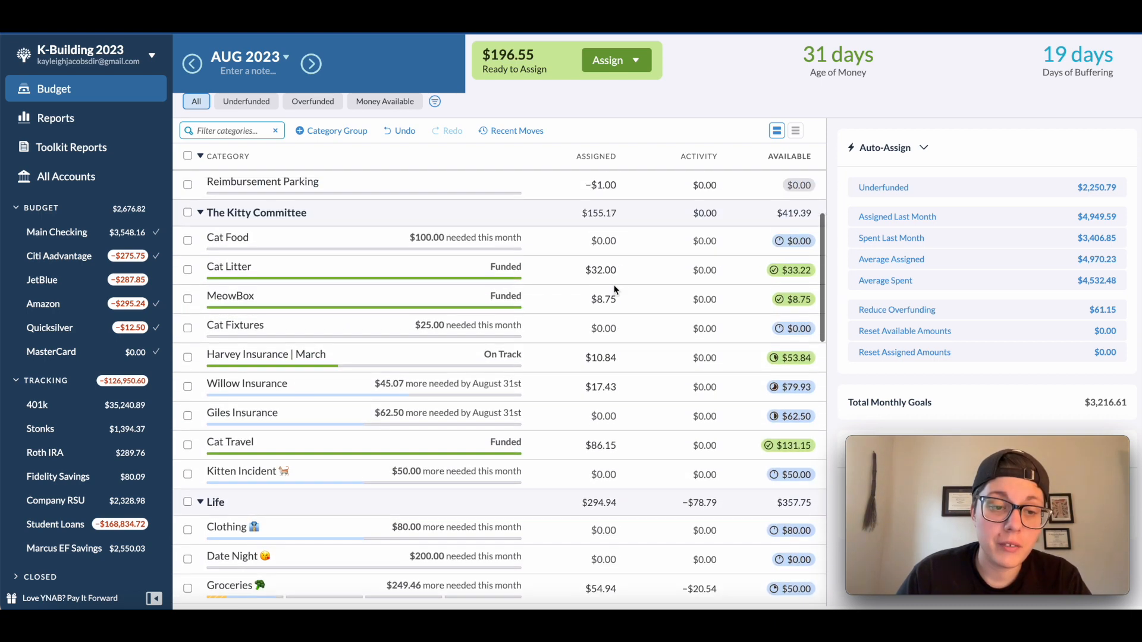
scroll(615, 287, "up", 6)
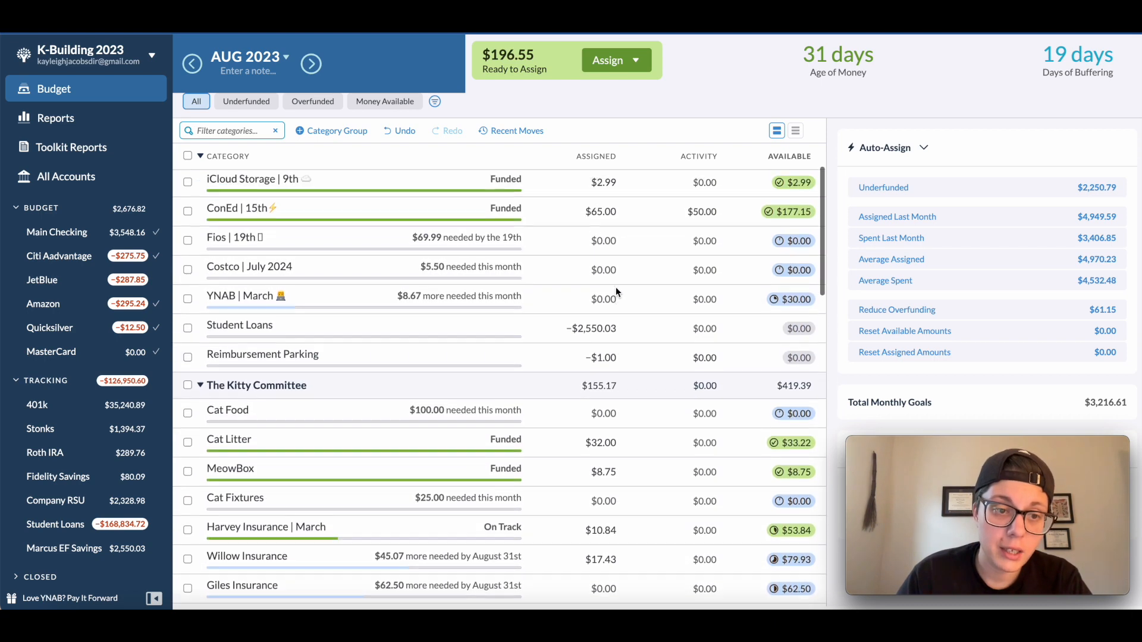
scroll(616, 287, "down", 14)
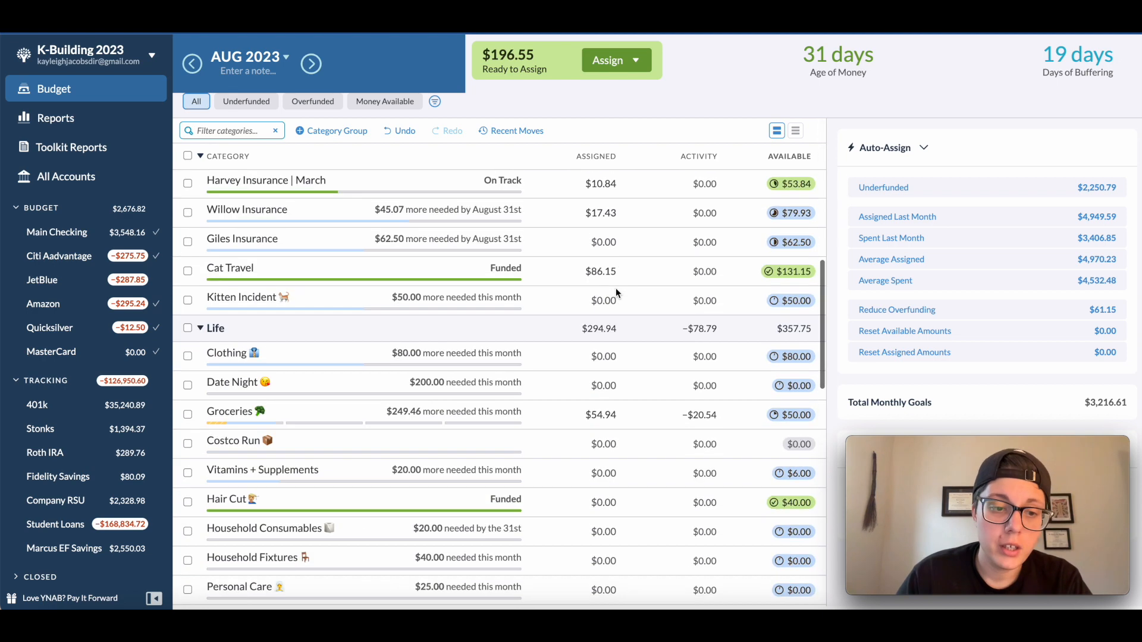
scroll(616, 290, "down", 8)
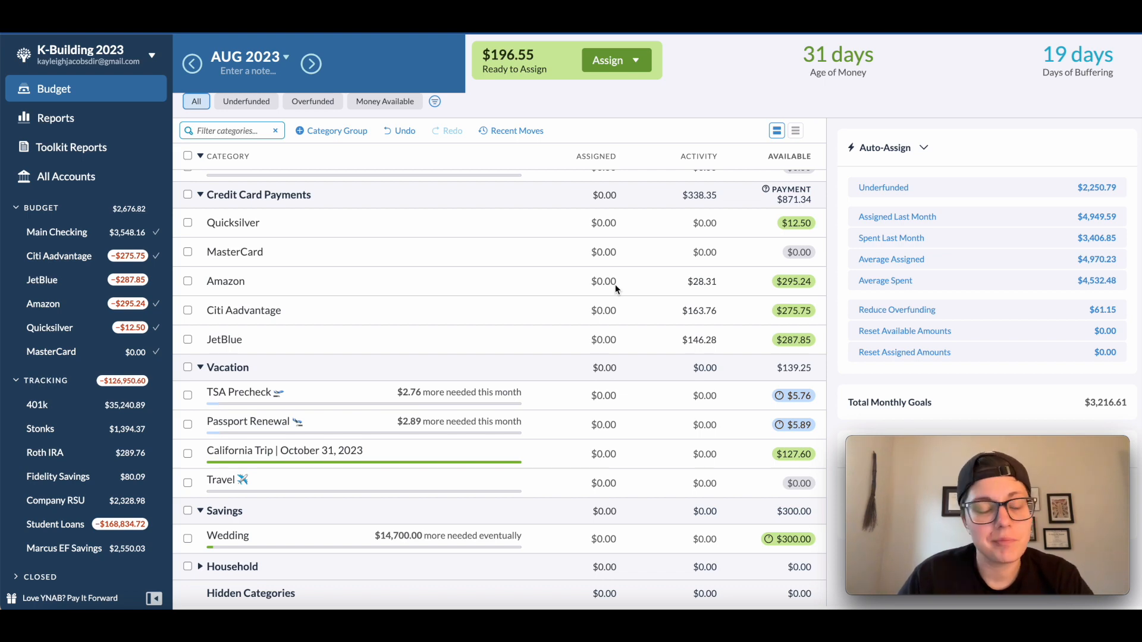
scroll(393, 351, "up", 10)
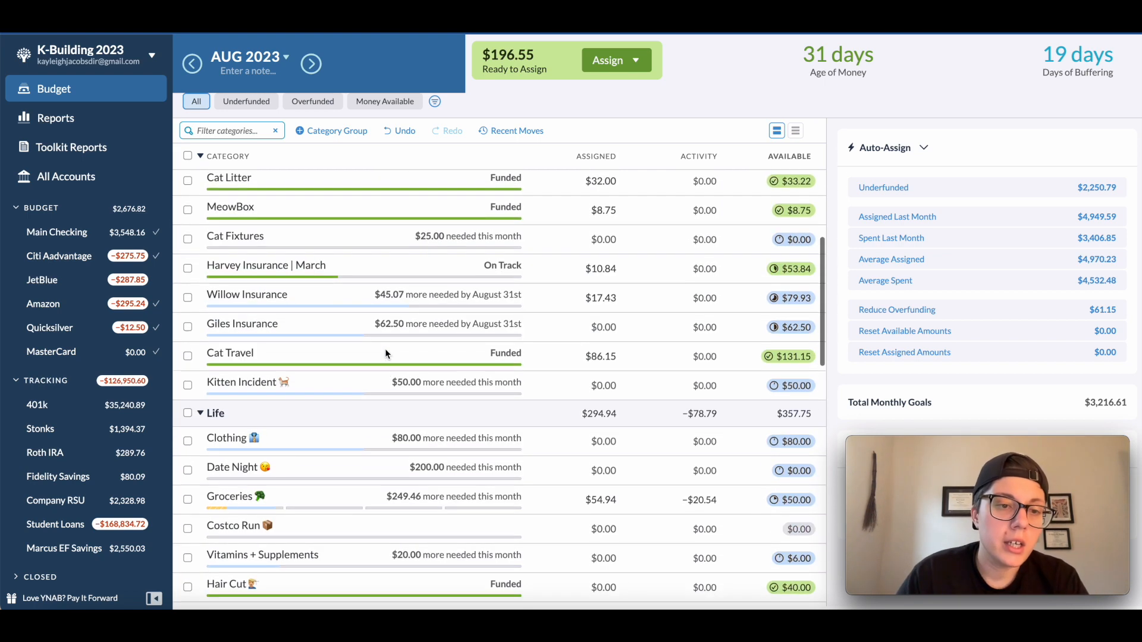
scroll(386, 351, "up", 4)
scroll(395, 348, "down", 15)
scroll(395, 344, "down", 4)
scroll(395, 344, "up", 5)
scroll(395, 346, "up", 2)
scroll(491, 261, "up", 10)
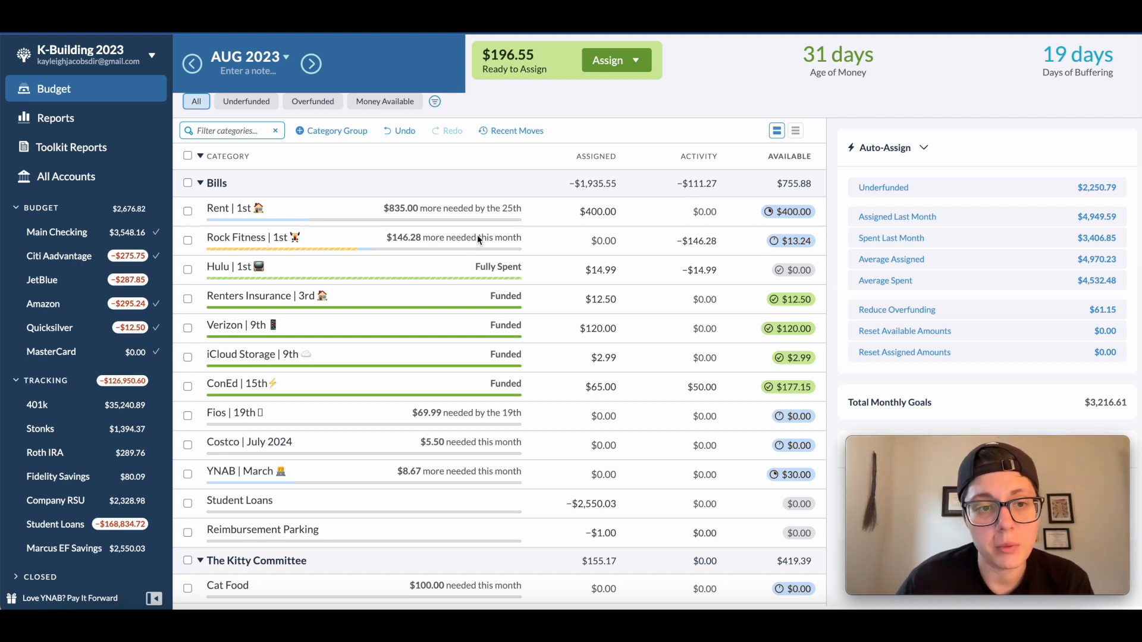
Set the assigned amount of the Rent category in the Bills group to $500.00
left_click(598, 213)
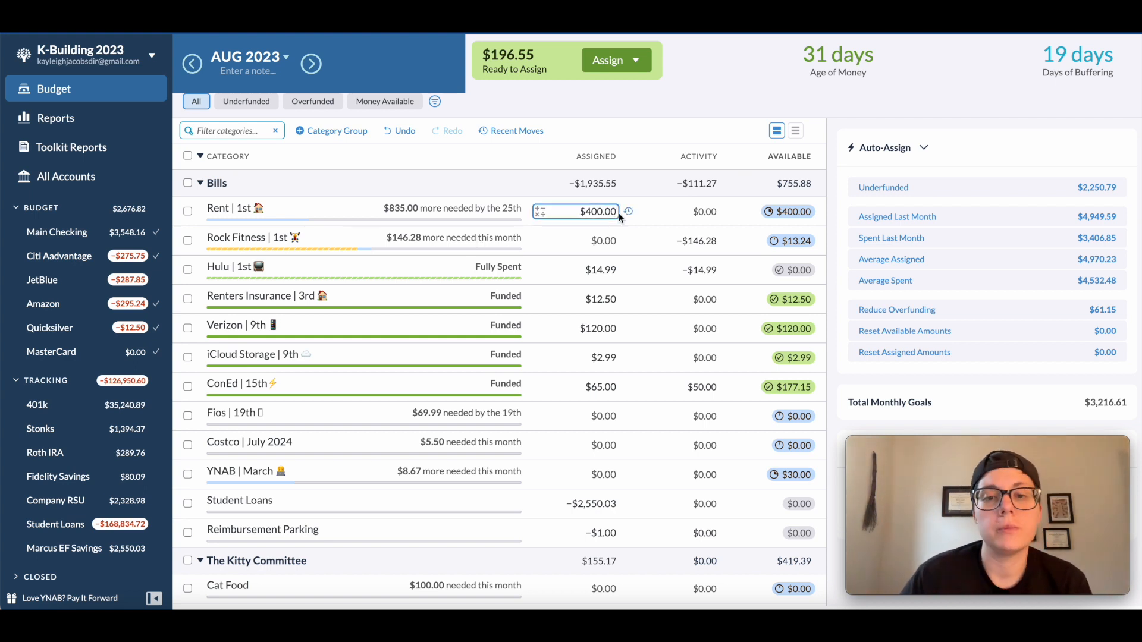
left_click(616, 214)
type("500")
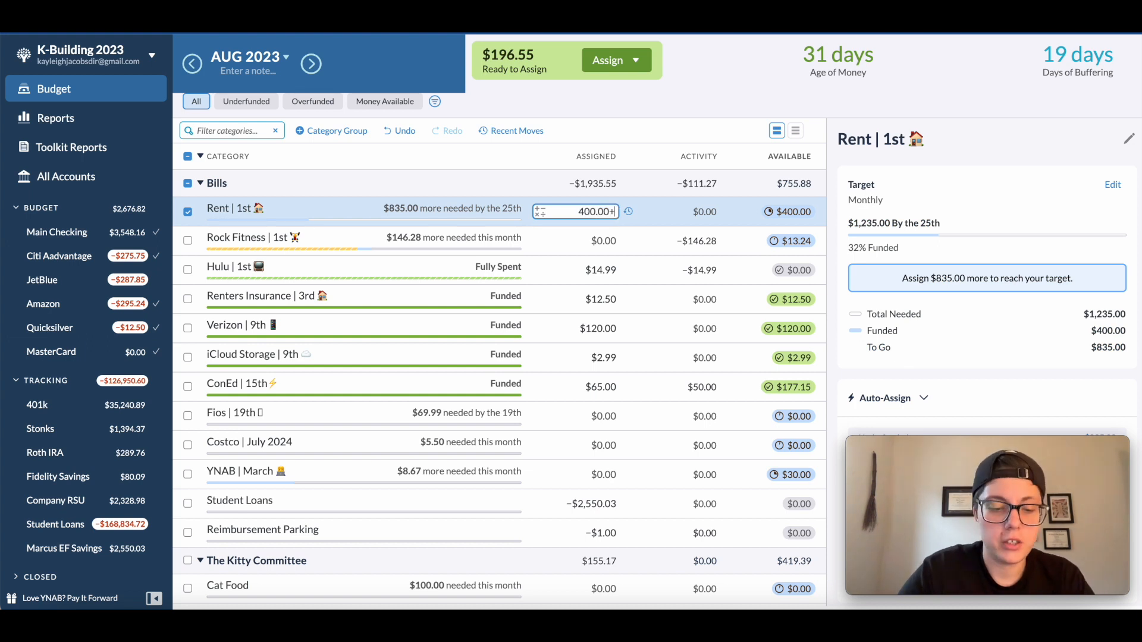
key("Return")
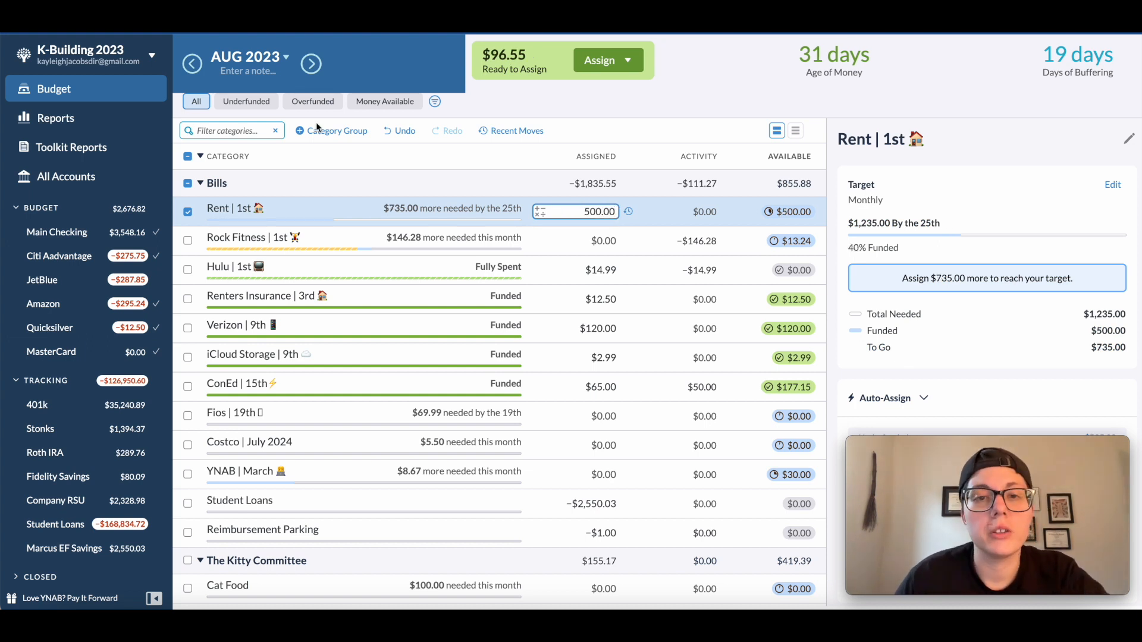
Fund the Fios, Costco and YNAB categories in the August 2023 Bills group with their underfunded amounts and clear the category selection
left_click(188, 212)
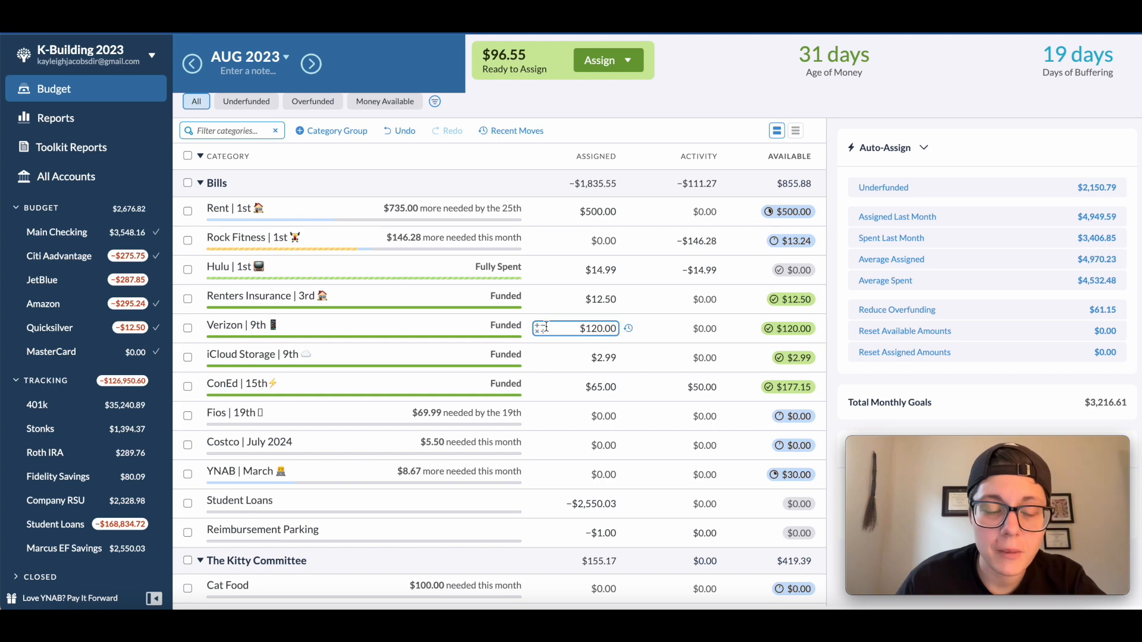
scroll(568, 404, "down", 2)
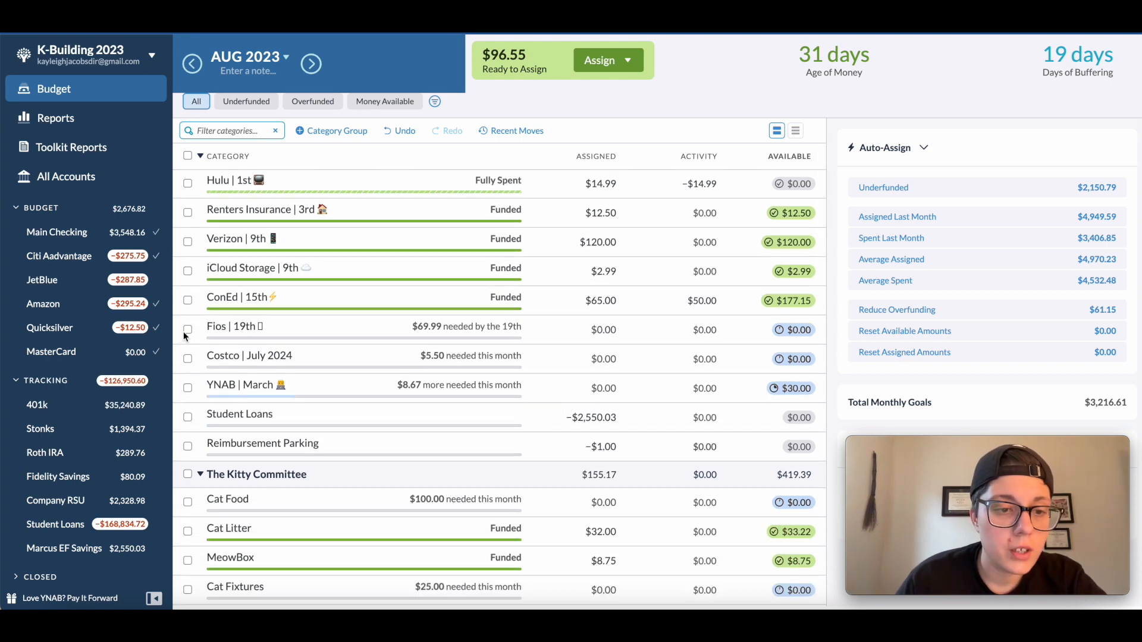
left_click(185, 331)
left_click(188, 359)
left_click(188, 388)
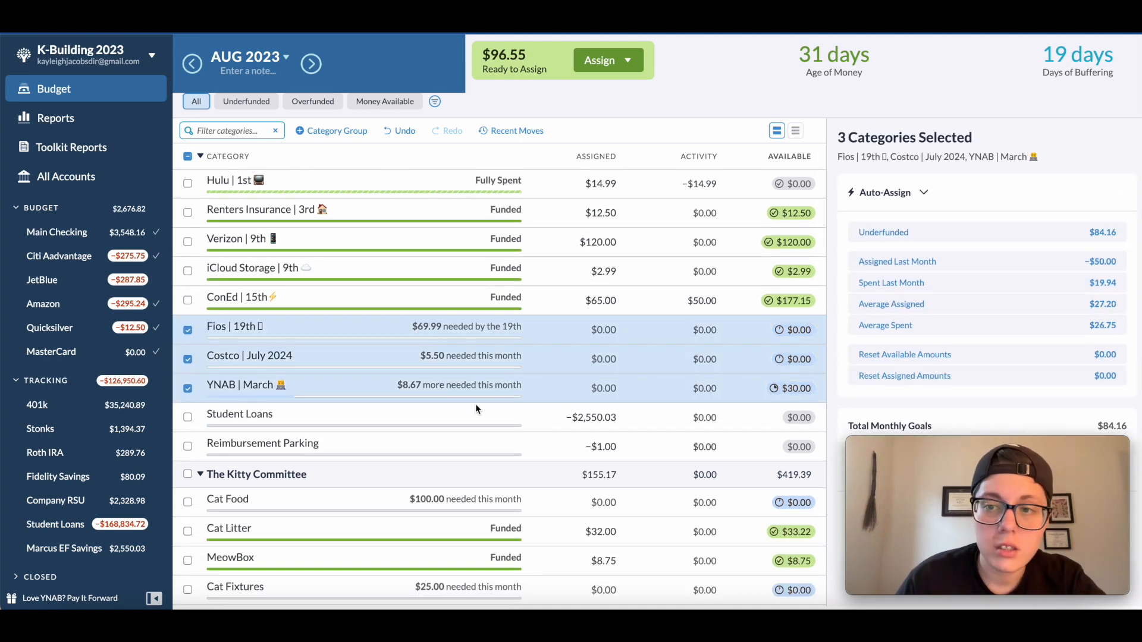
scroll(450, 369, "down", 3)
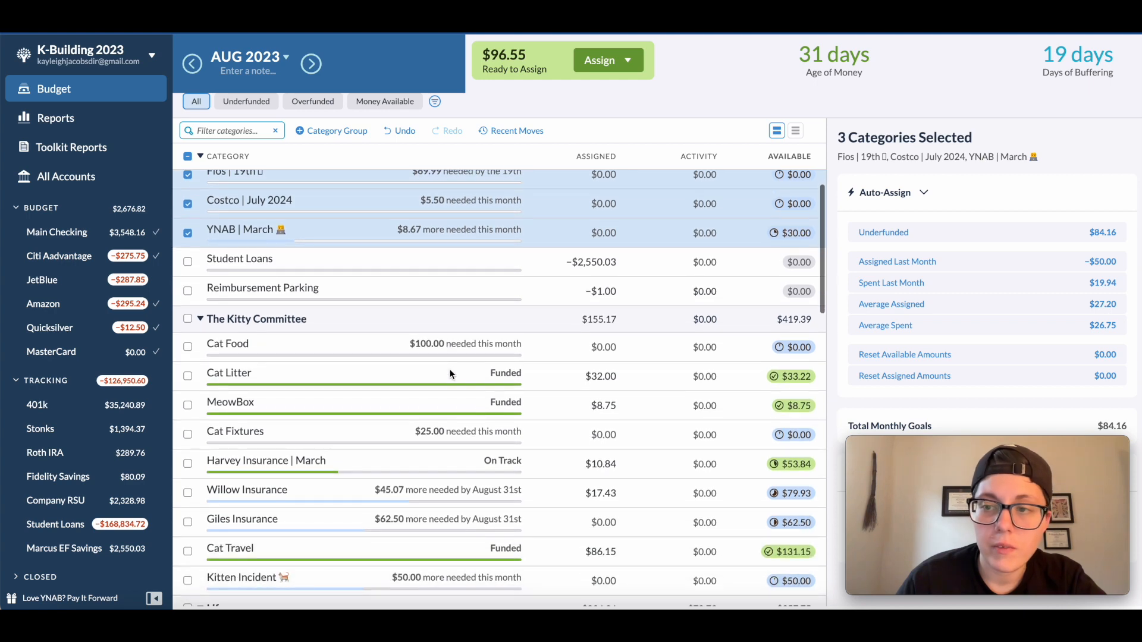
scroll(448, 369, "down", 3)
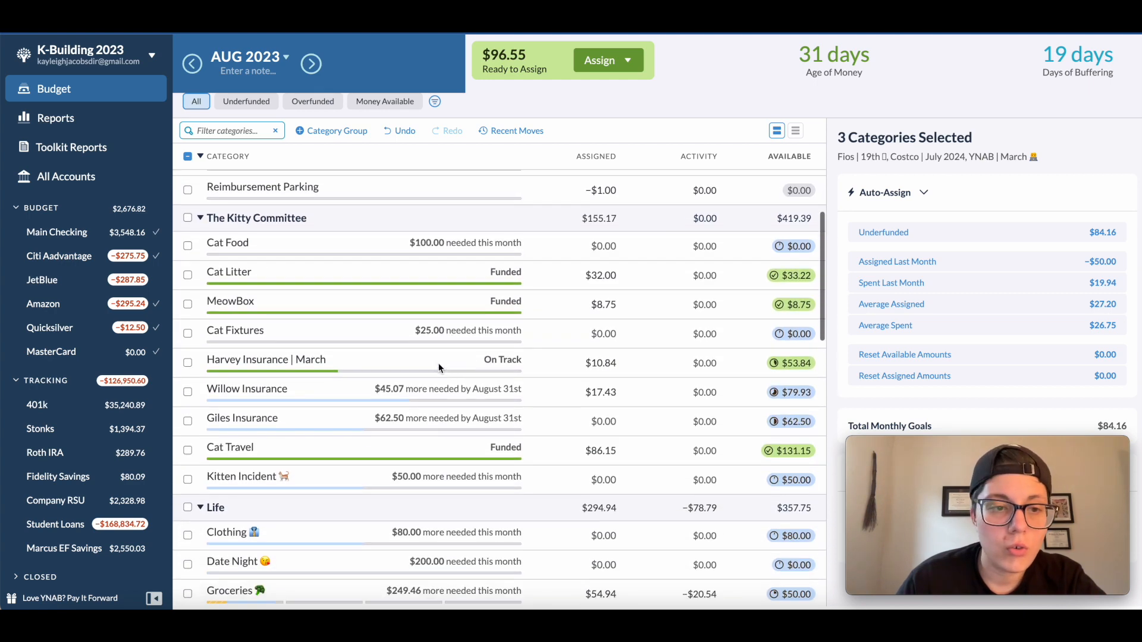
scroll(416, 346, "down", 1)
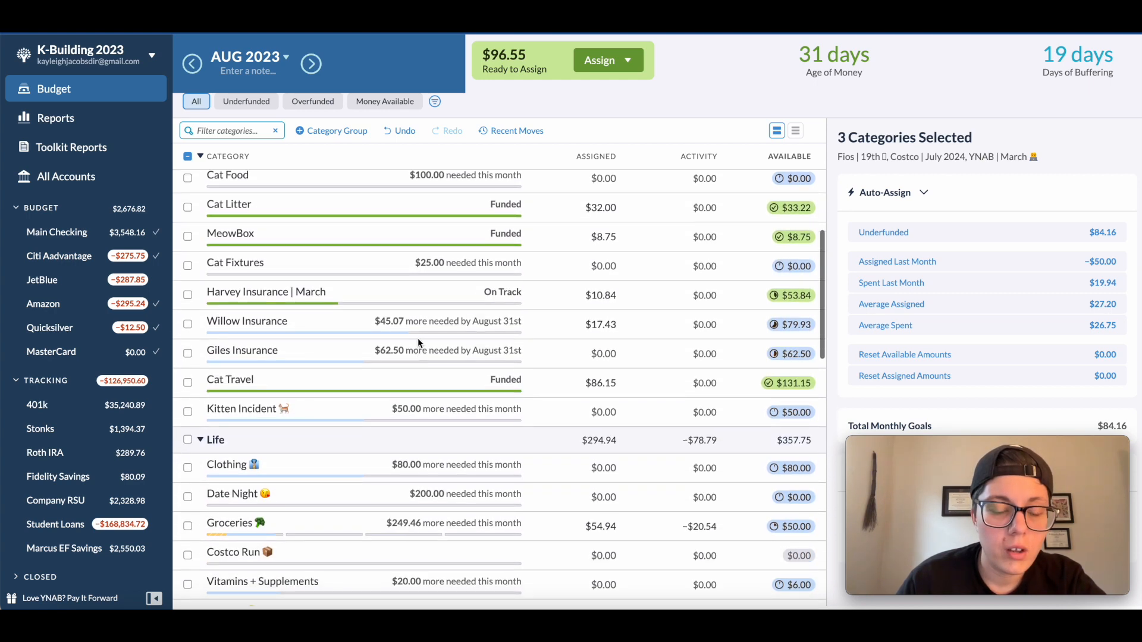
scroll(414, 321, "down", 2)
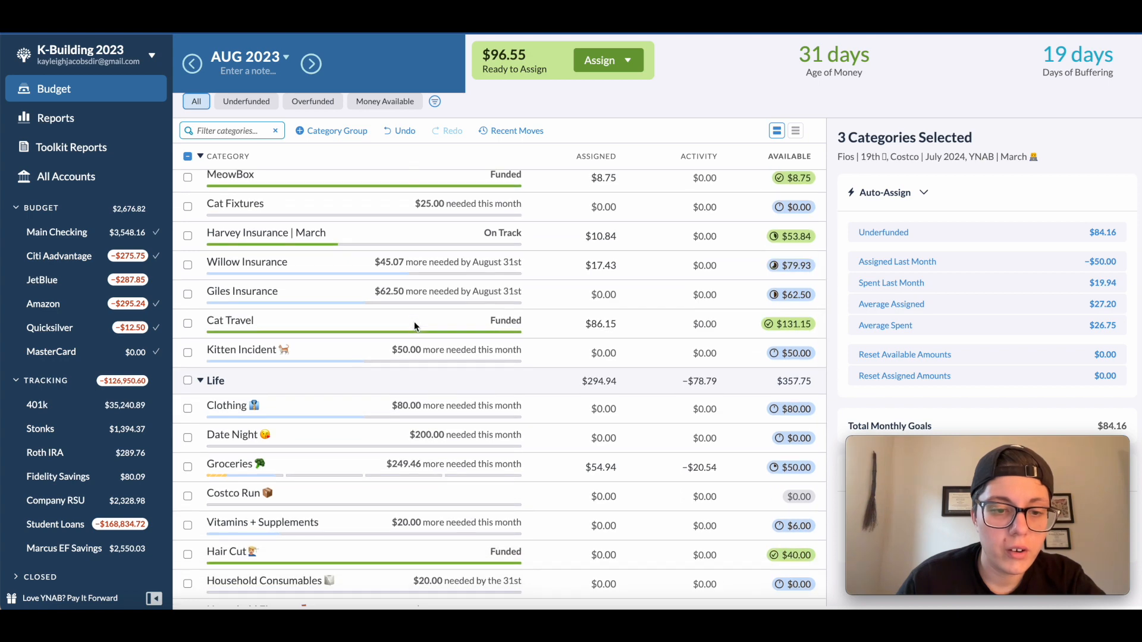
left_click(938, 234)
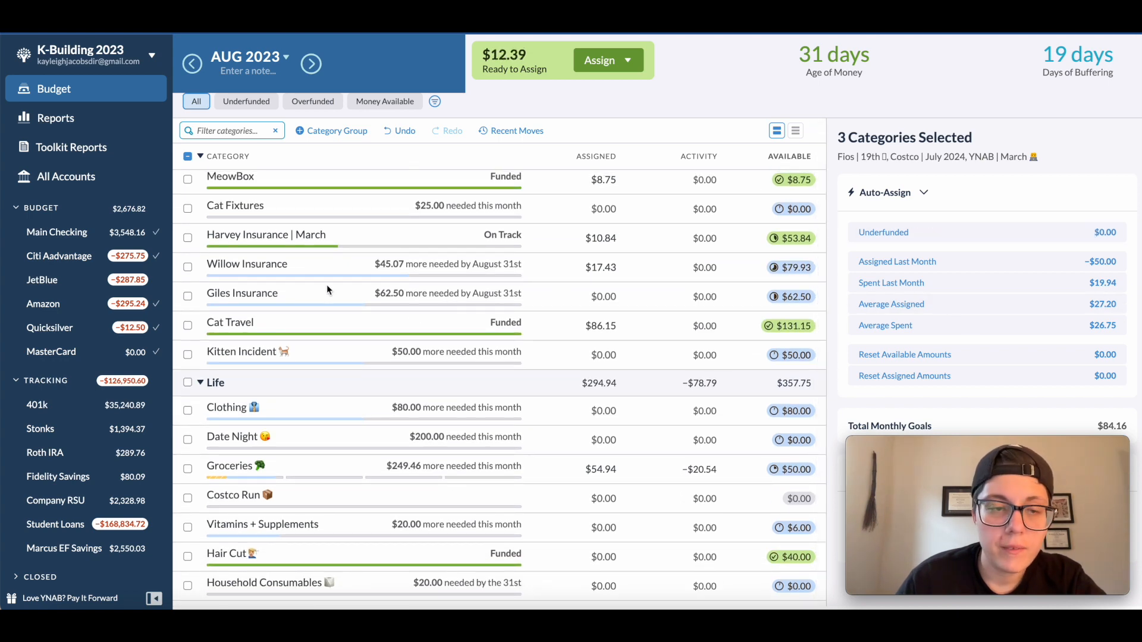
scroll(327, 284, "up", 8)
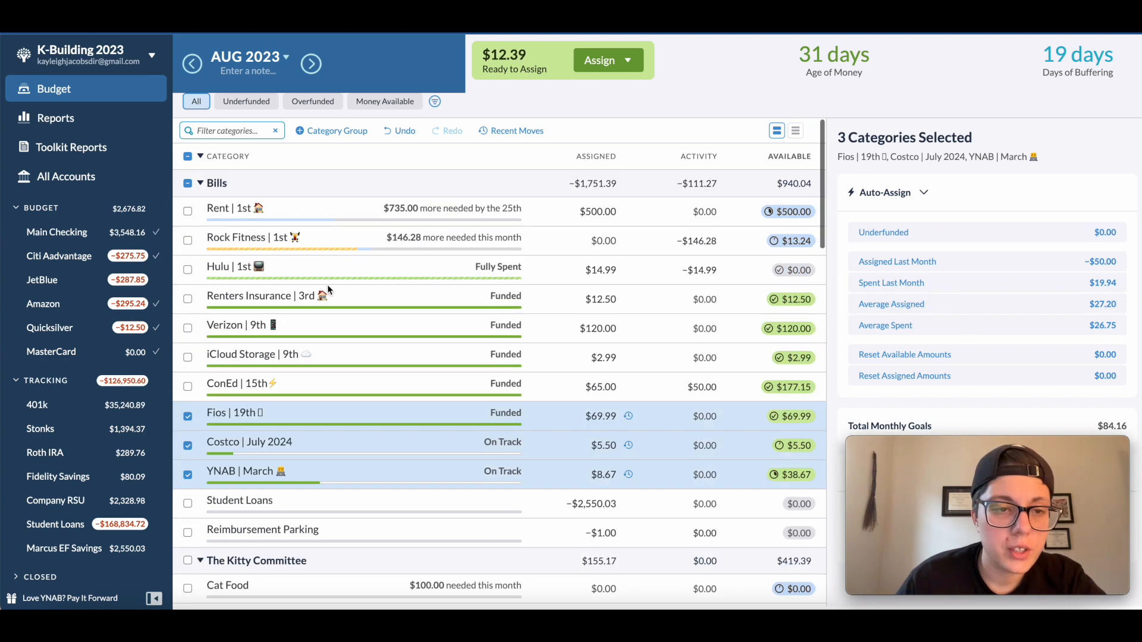
left_click(188, 183)
Add $12.39 to the assigned amount of Willow Insurance in The Kitty Committee, bringing it to $29.82
scroll(331, 385, "down", 10)
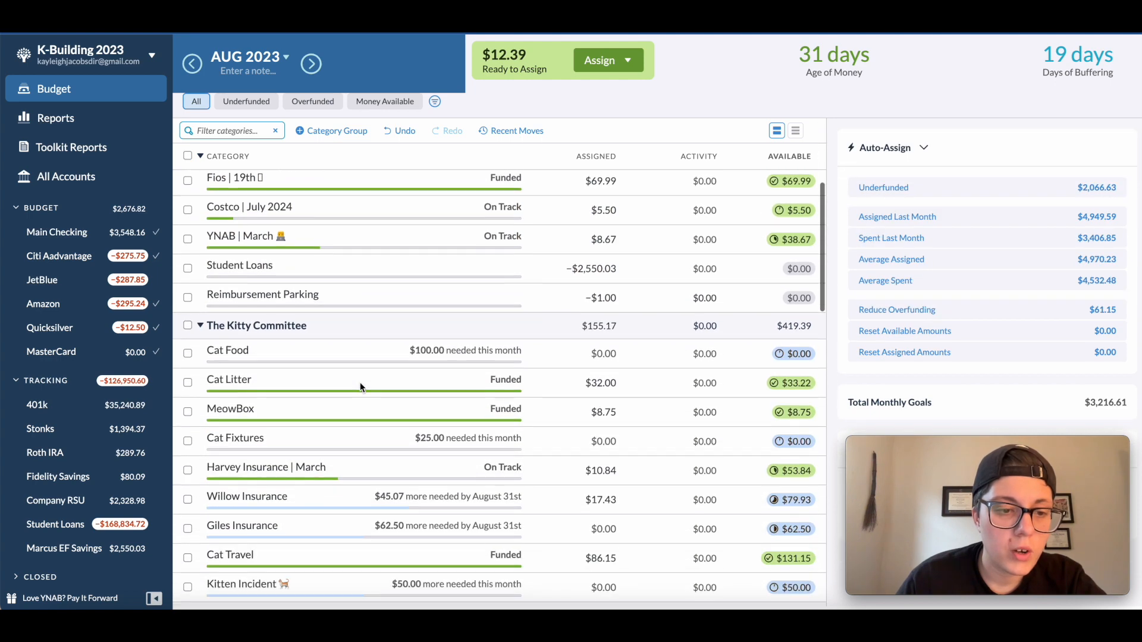
left_click(612, 415)
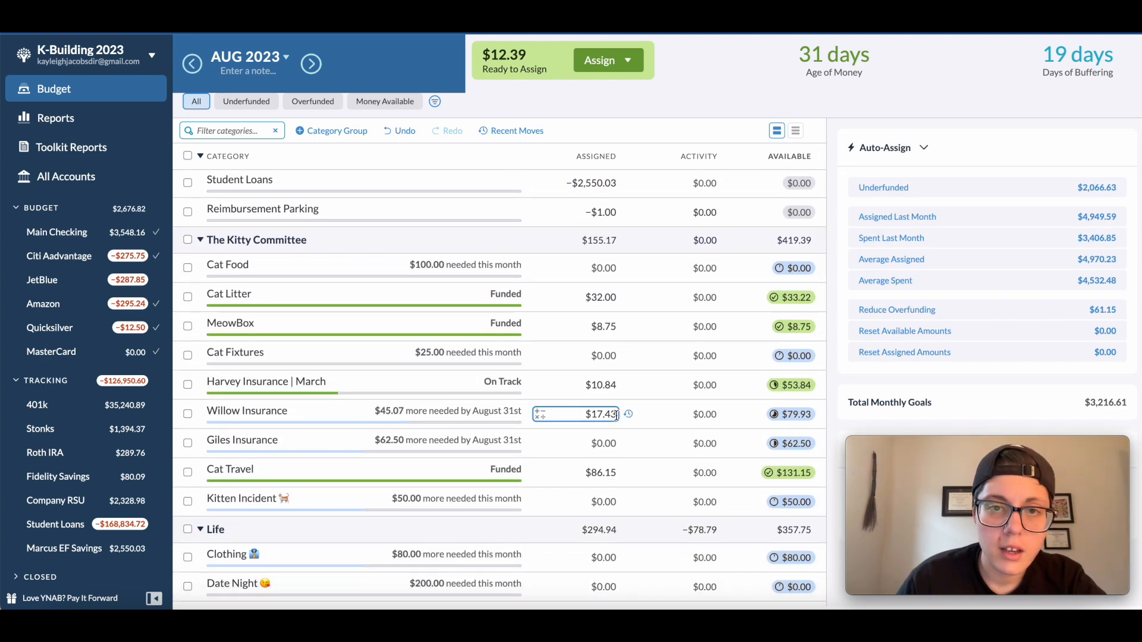
type("+1")
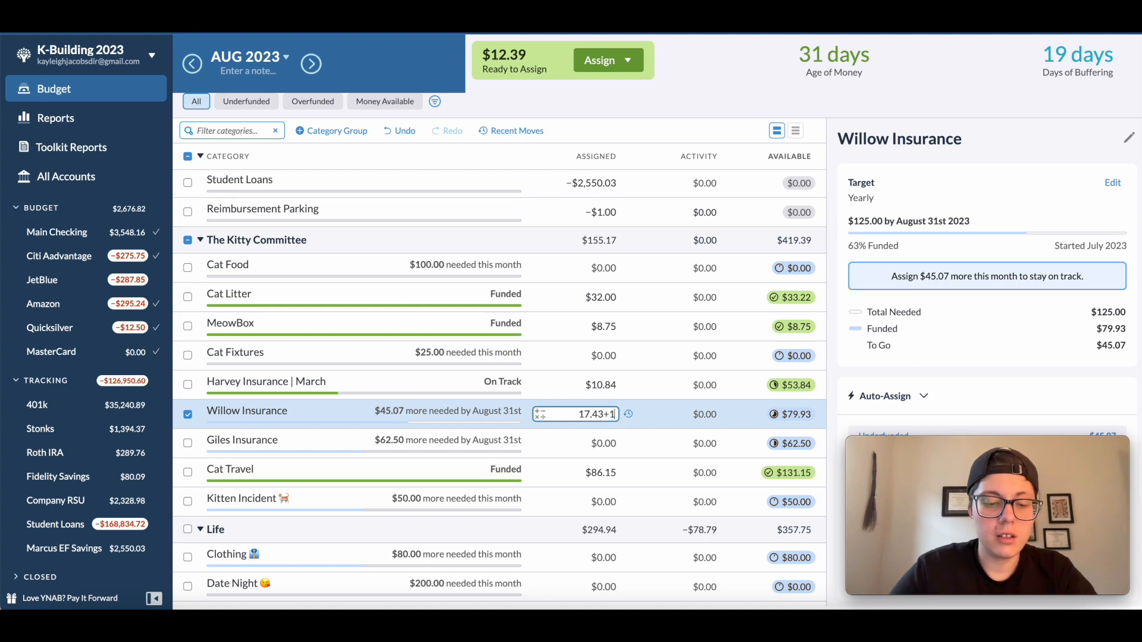
type("2.39")
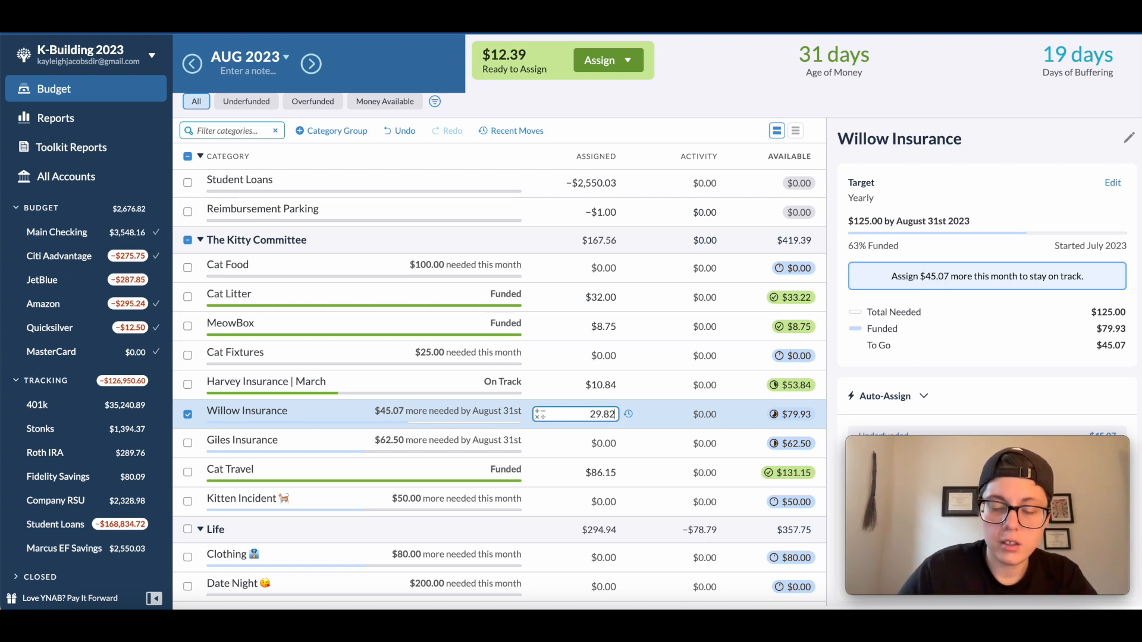
key("Return")
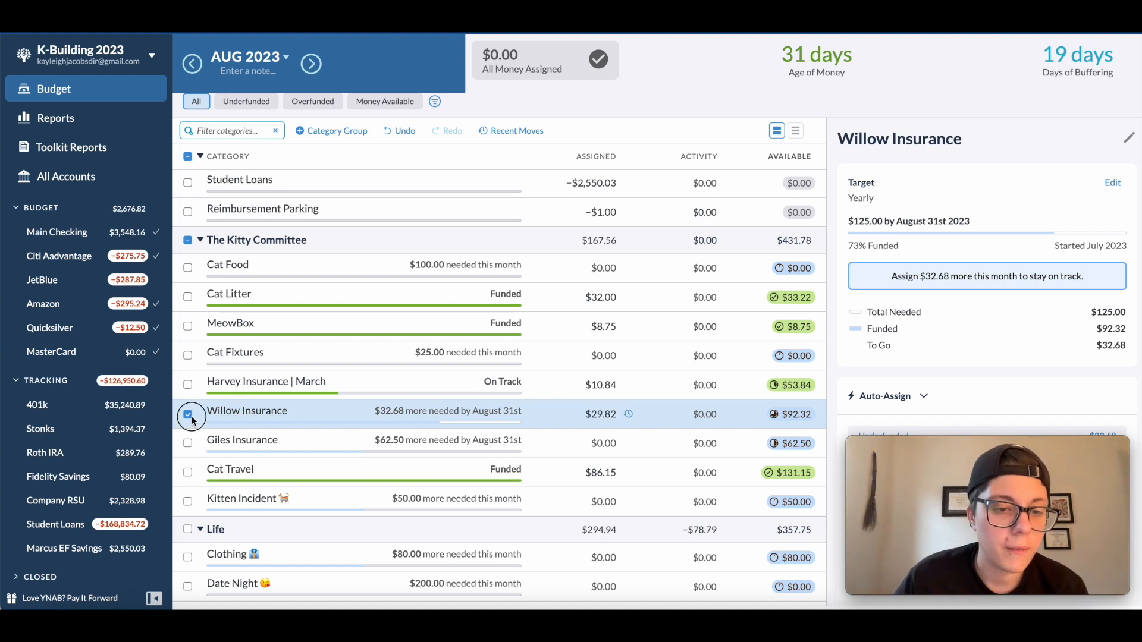
left_click(536, 380)
Review the remaining August 2023 needs through the Life group, and open the Emergency Fund budget to examine its category funding
scroll(536, 377, "down", 1)
scroll(566, 364, "down", 4)
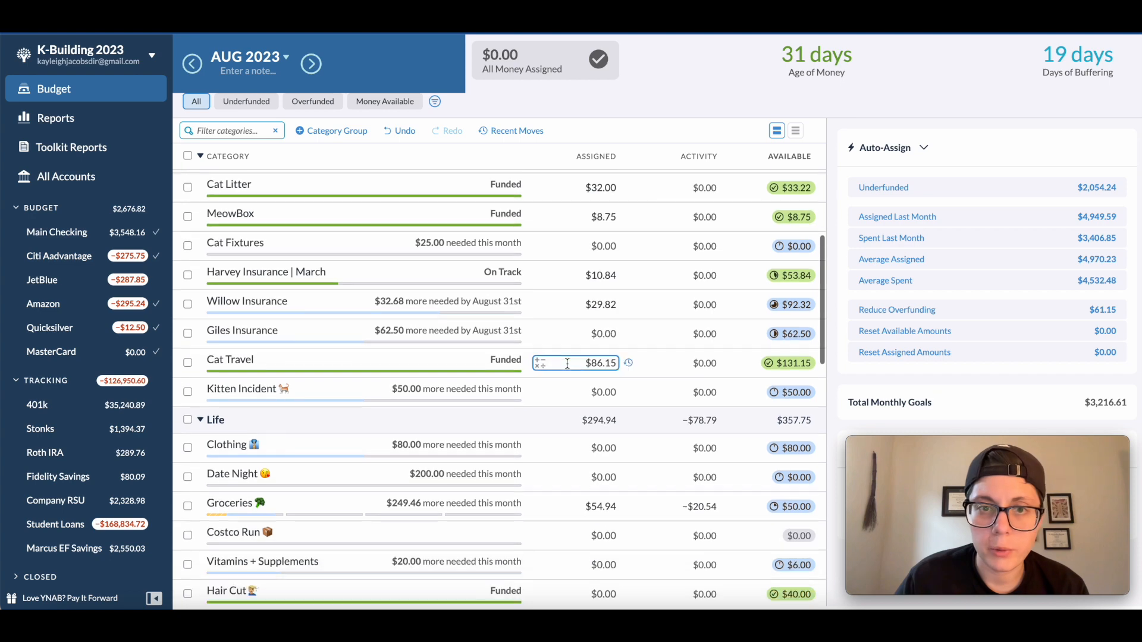
scroll(566, 364, "down", 1)
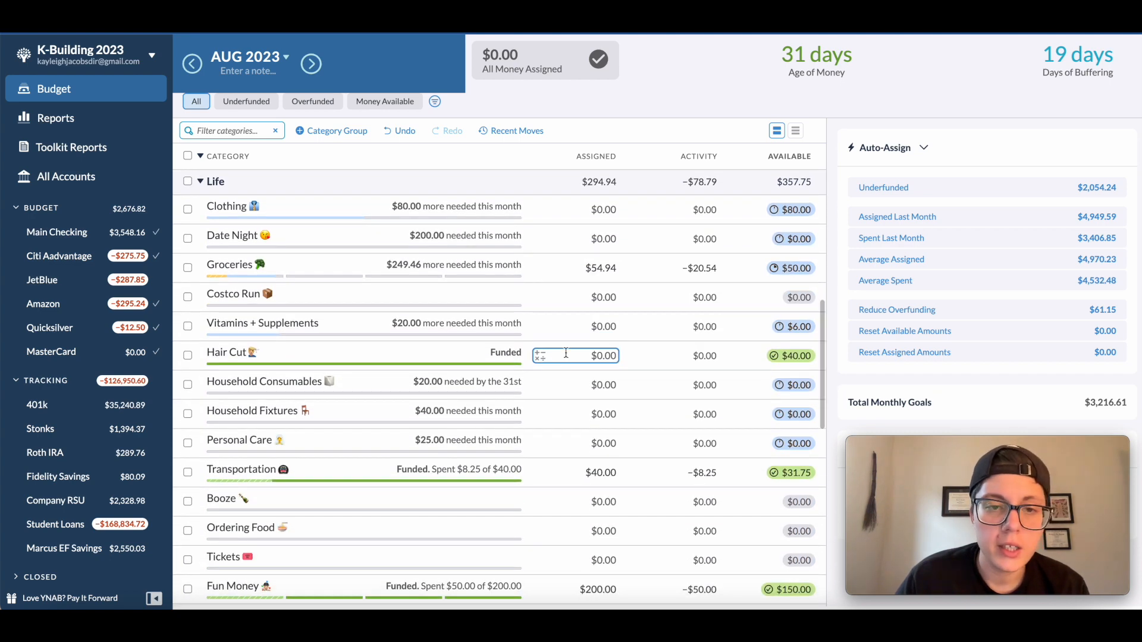
scroll(605, 353, "down", 1)
scroll(606, 351, "up", 12)
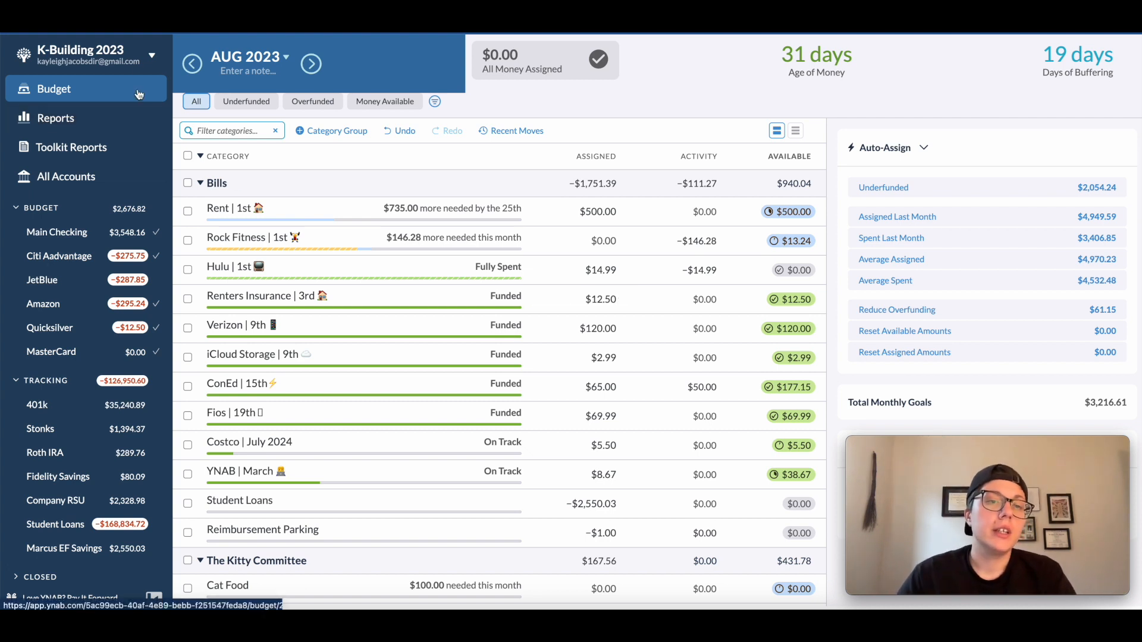
left_click(152, 55)
mouse_move(100, 119)
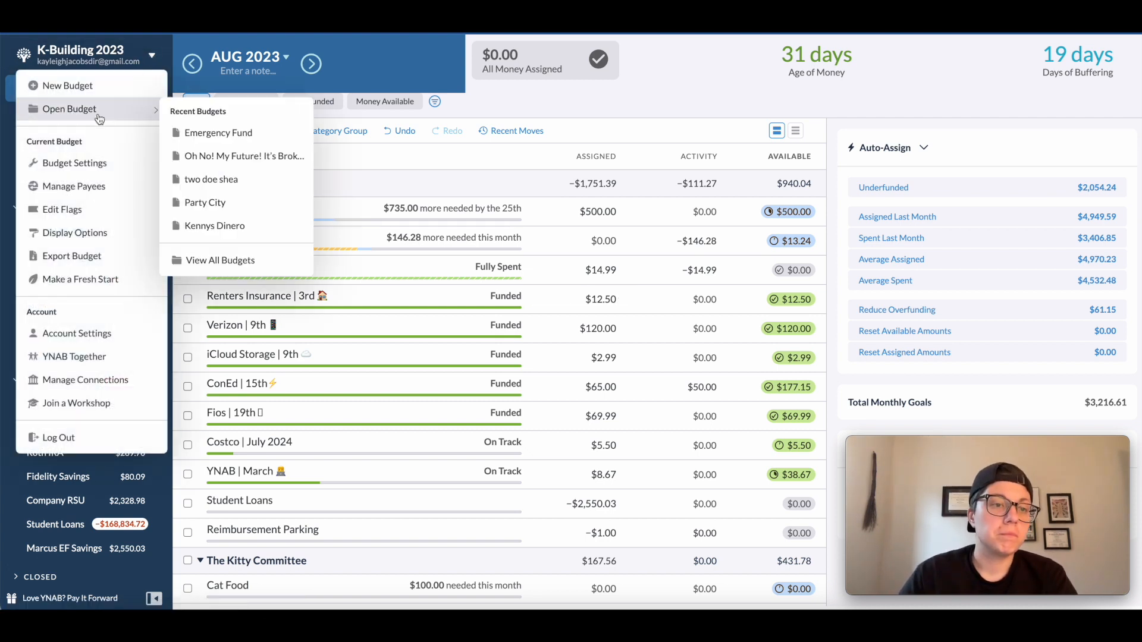
left_click(235, 133)
scroll(565, 373, "down", 8)
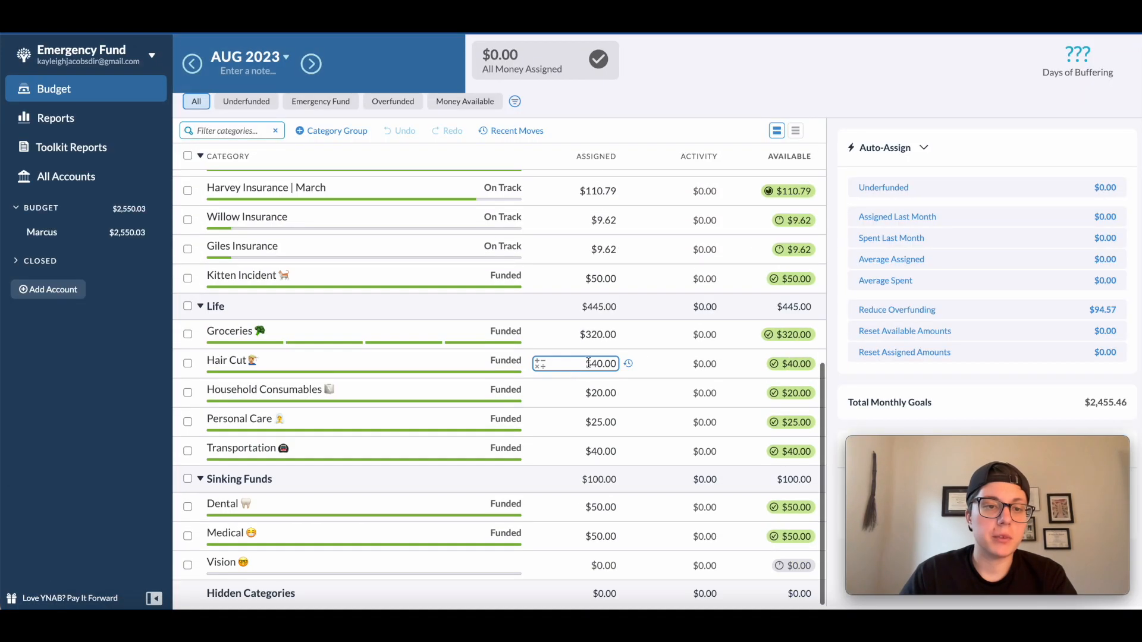
scroll(587, 296, "up", 4)
scroll(588, 295, "up", 5)
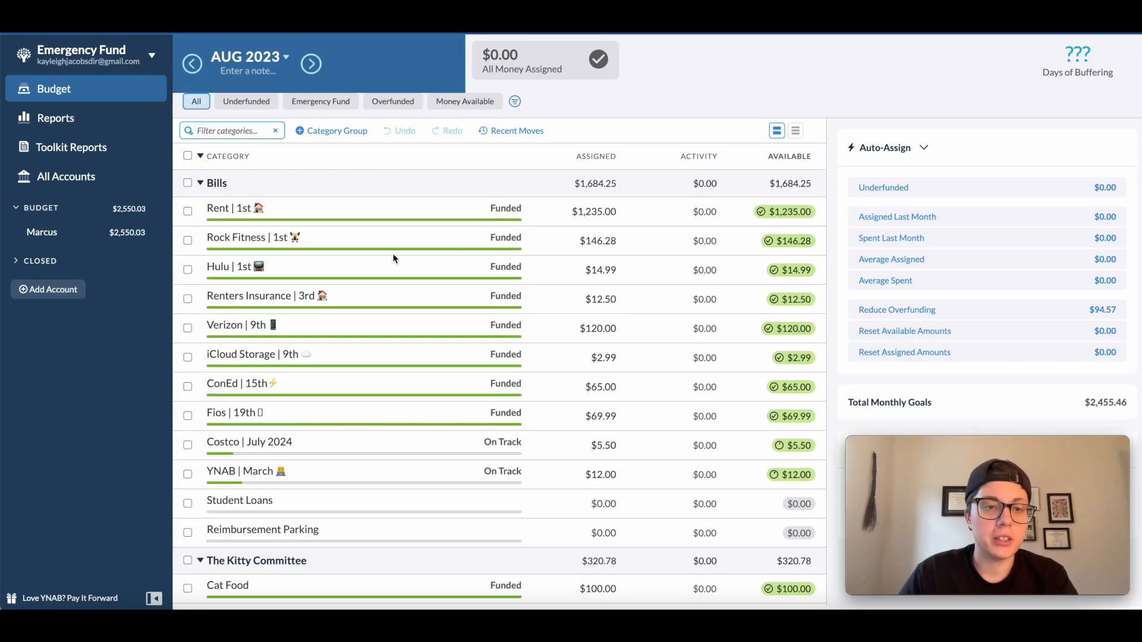
Switch to the "Oh No! My Future!" student loan budget and open its Immediate Savings account
left_click(152, 55)
mouse_move(118, 114)
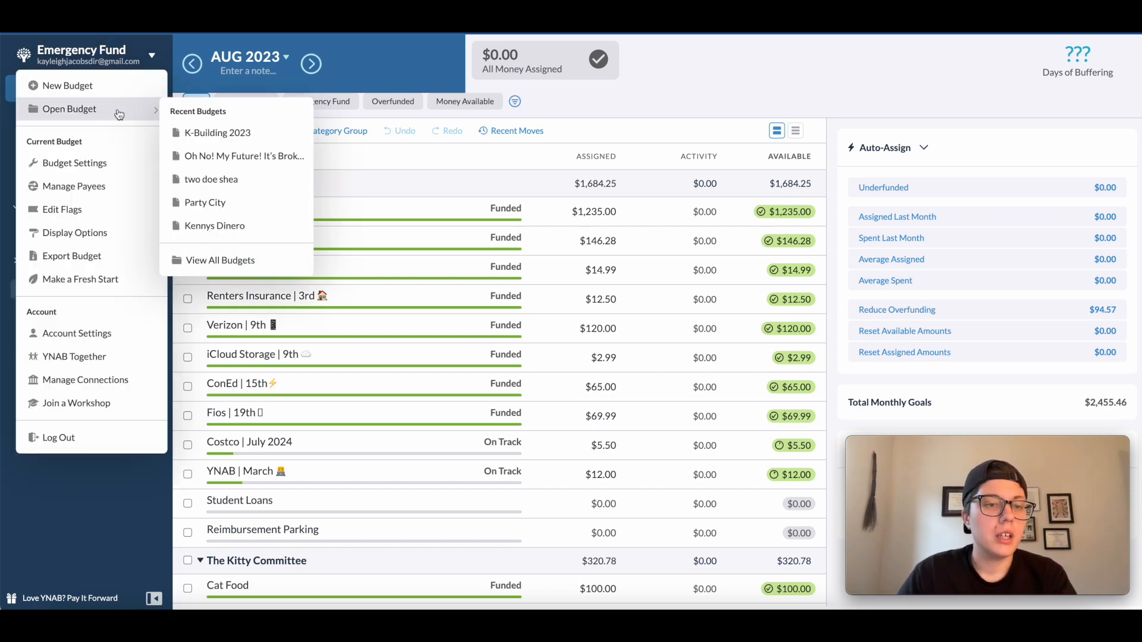
left_click(242, 157)
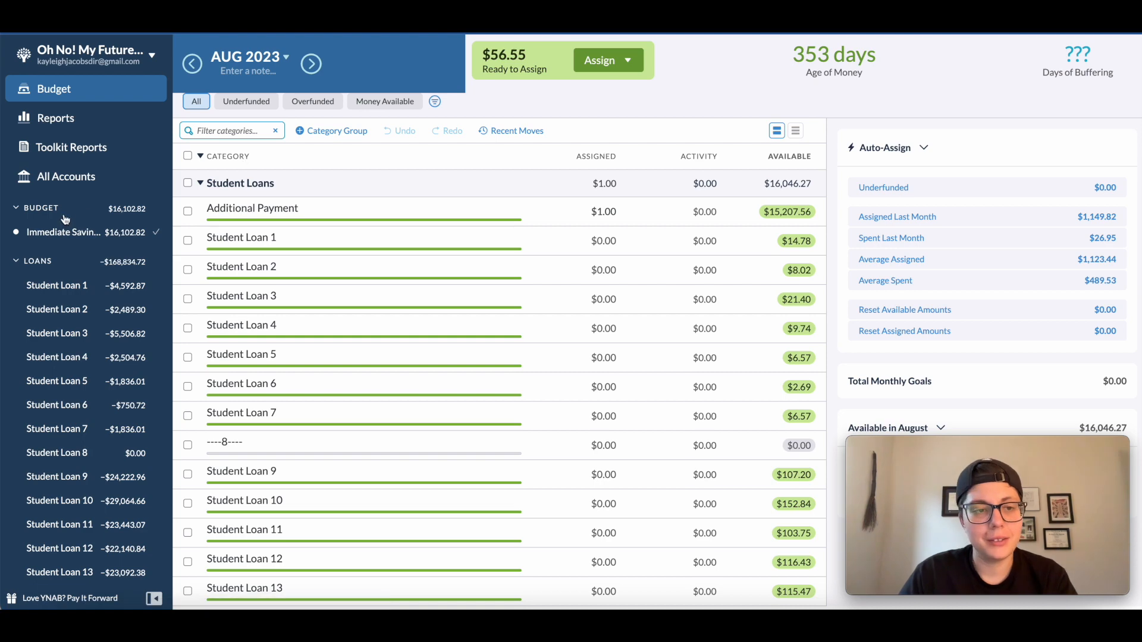
left_click(69, 231)
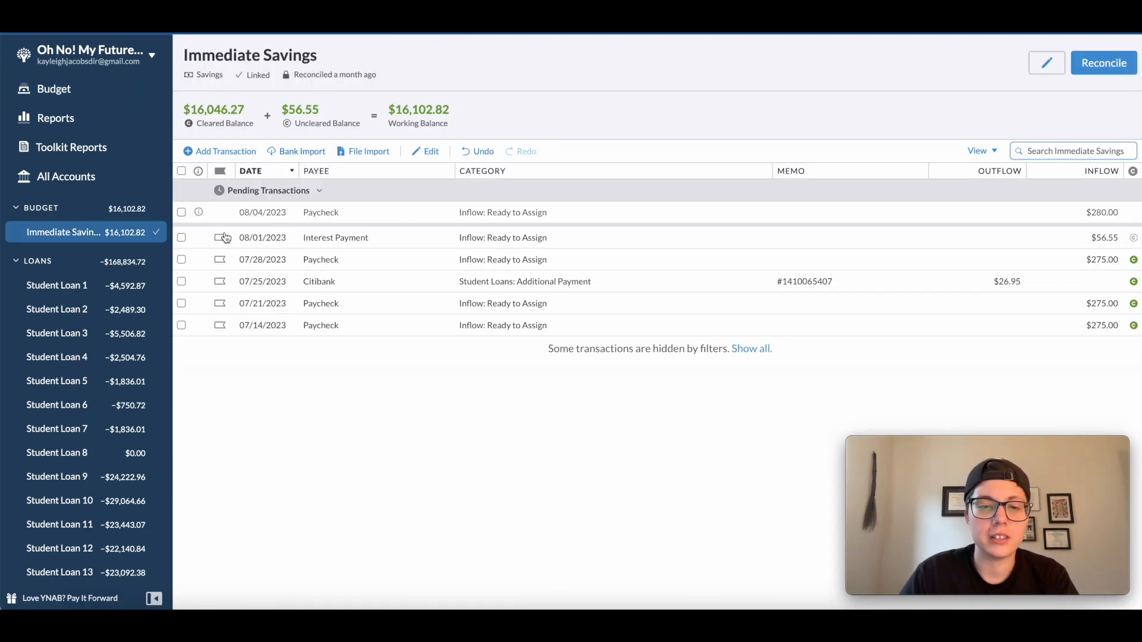
Enter the pending 08/04/2023 Paycheck inflow of $280.00 into the Immediate Savings register and clear its selection
left_click(181, 213)
left_click(438, 151)
left_click(432, 332)
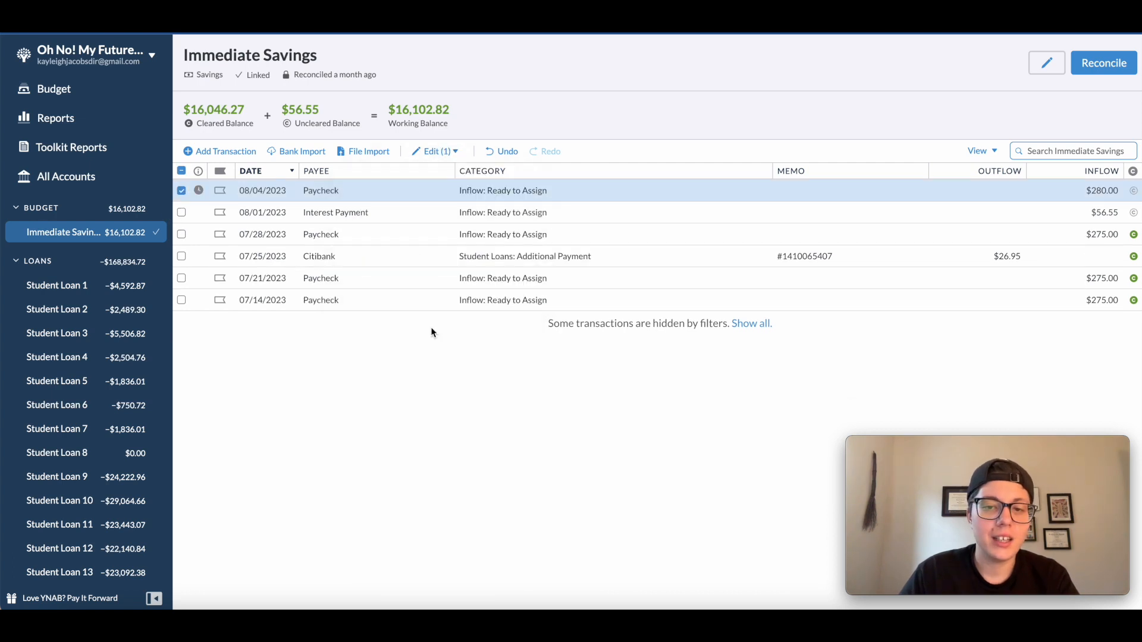
left_click(182, 190)
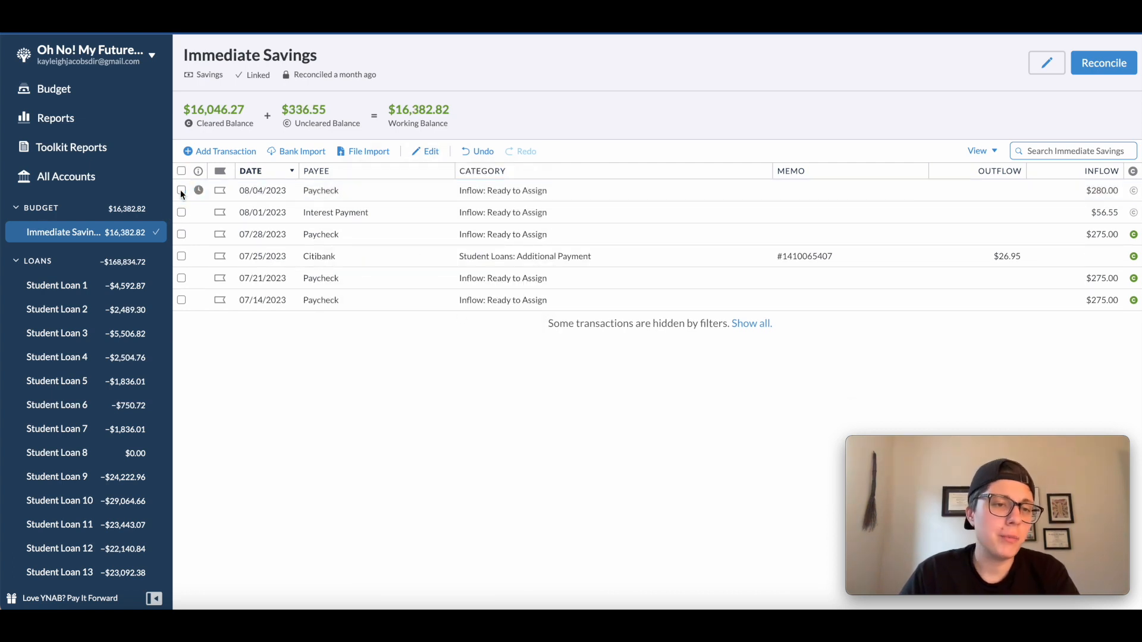
Compare the money ready to assign with the Immediate Savings transactions, and open the August 2023 assigned amount of Additional Payment
left_click(89, 95)
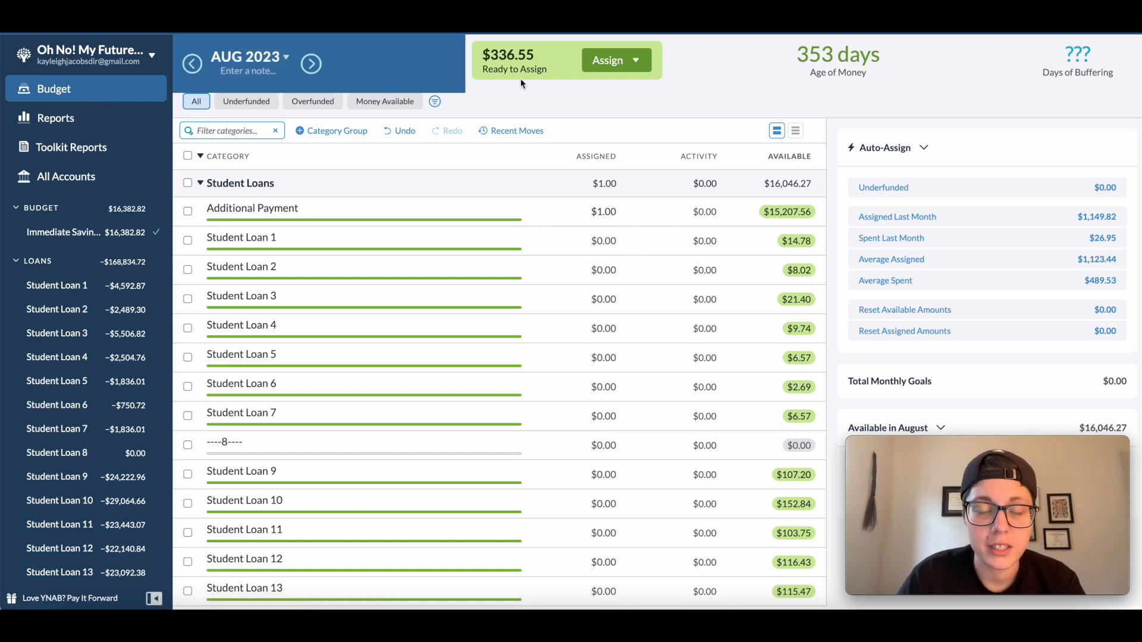
left_click(46, 233)
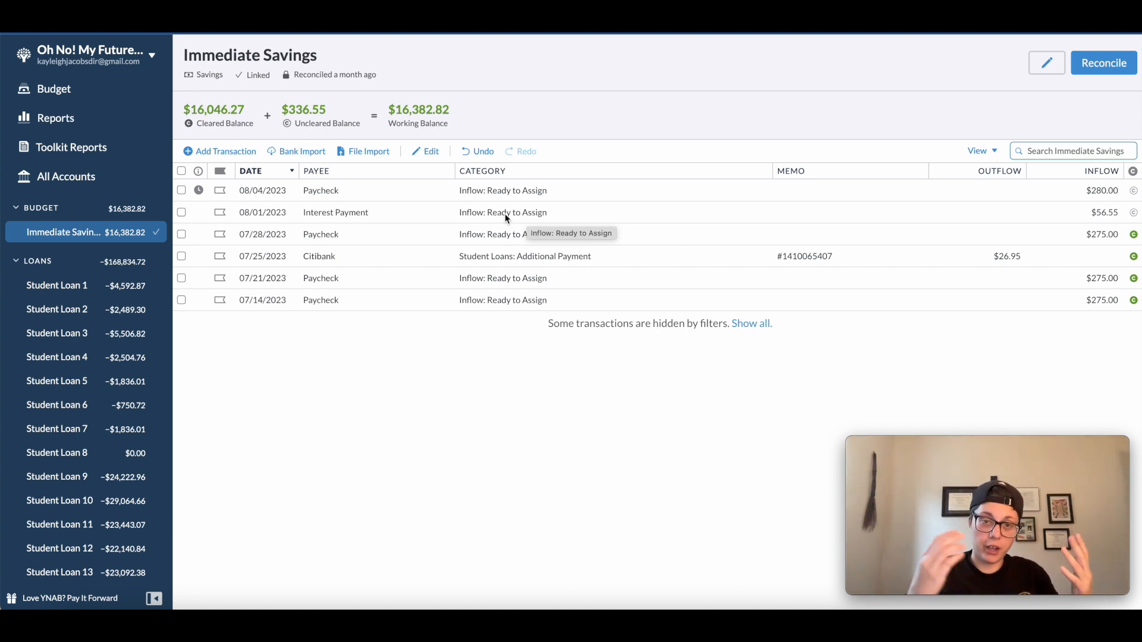
left_click(54, 89)
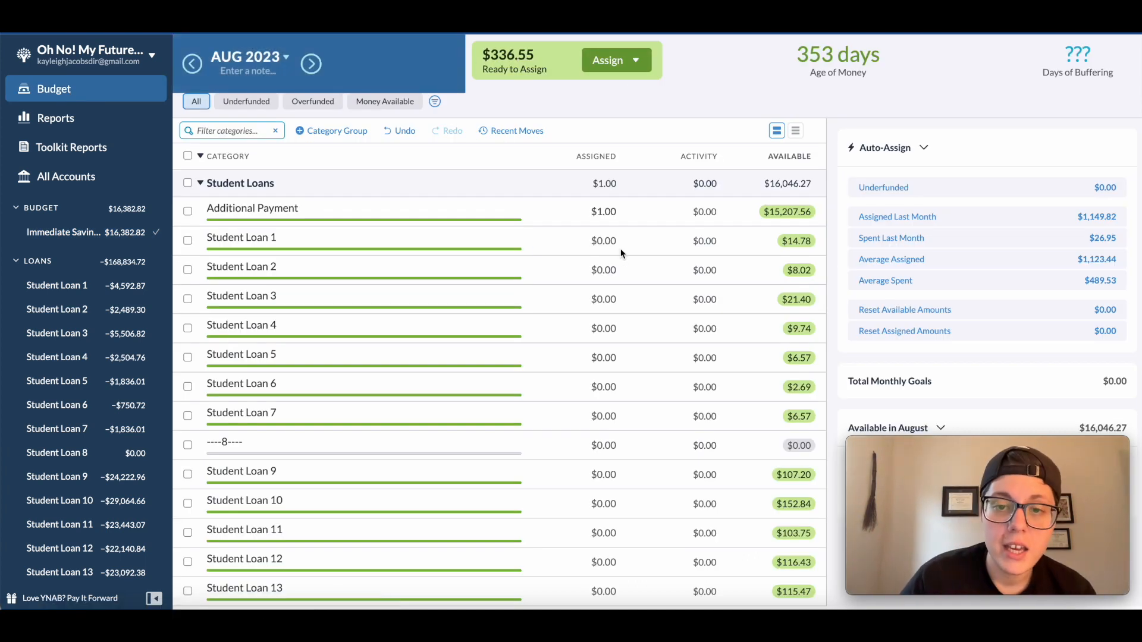
left_click(613, 212)
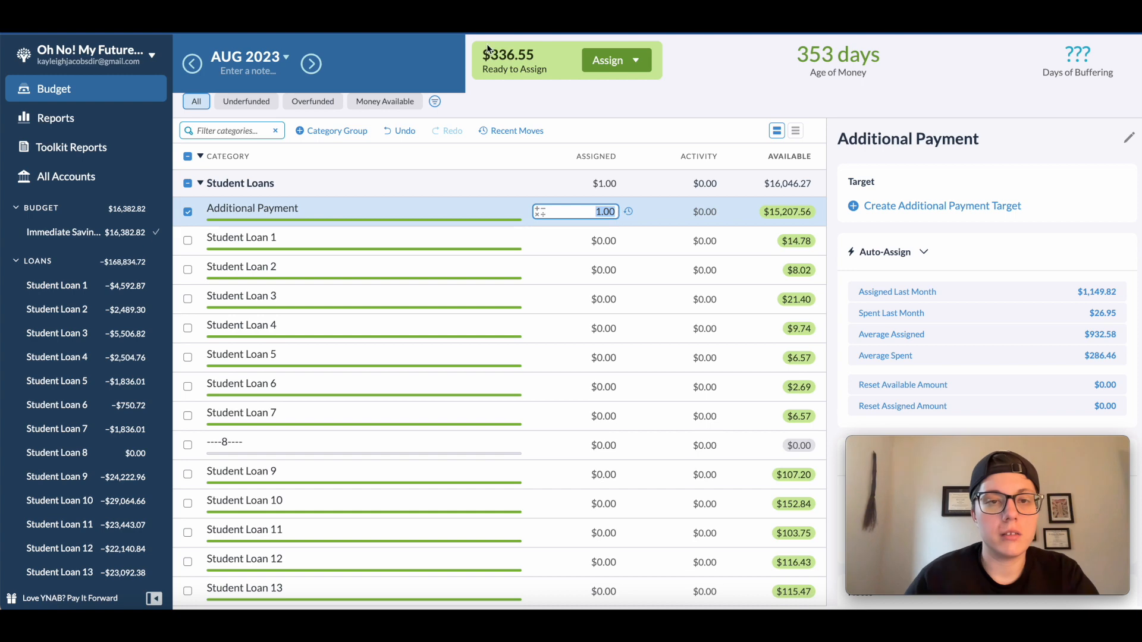
Go to September 2023 and review the amounts still needed in the Student Loans group, leaving no category selected
left_click(311, 63)
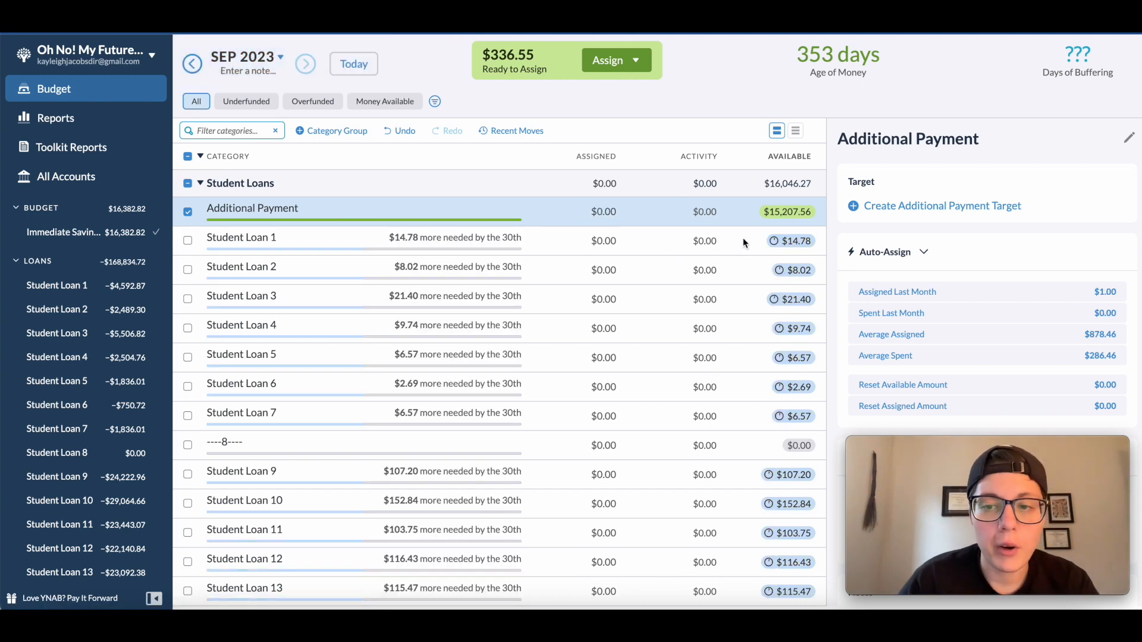
scroll(519, 374, "down", 2)
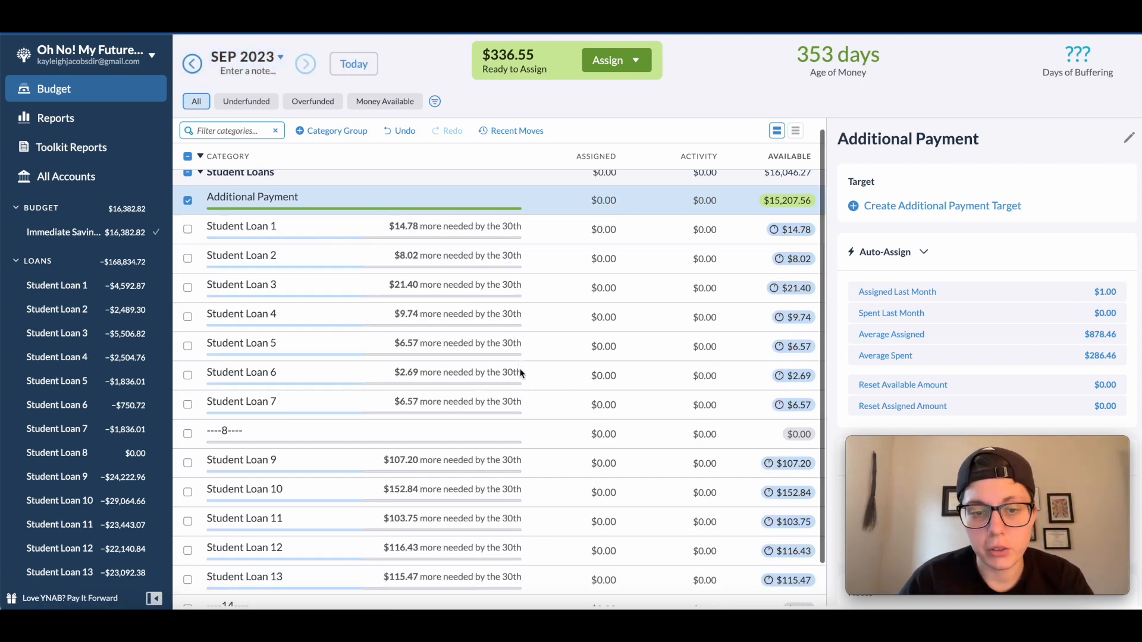
scroll(522, 375, "up", 2)
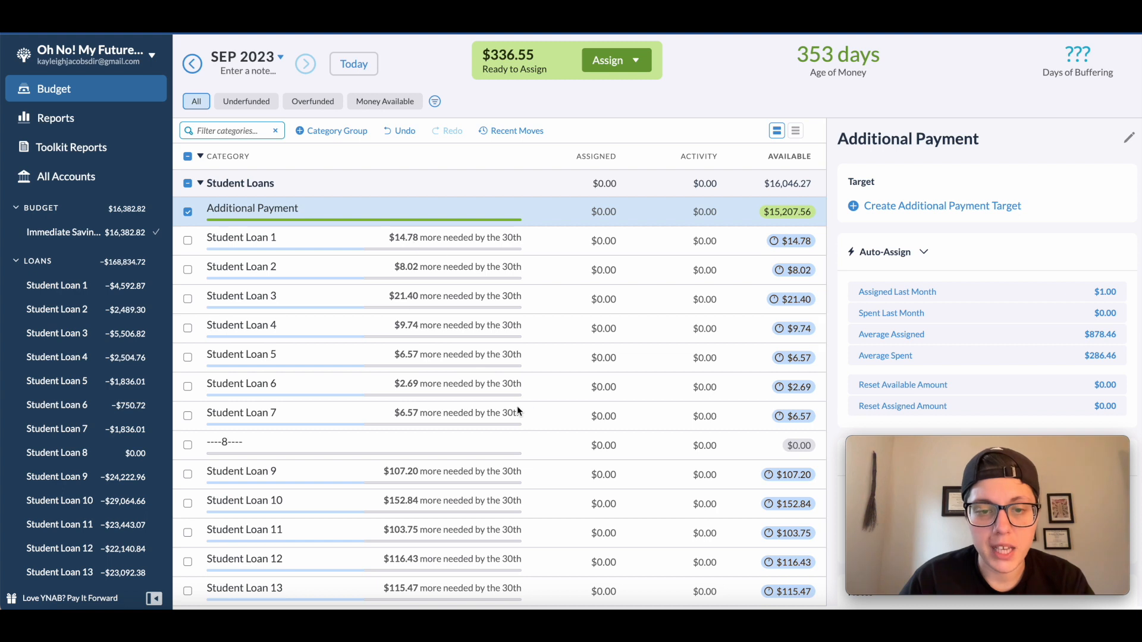
scroll(513, 404, "down", 2)
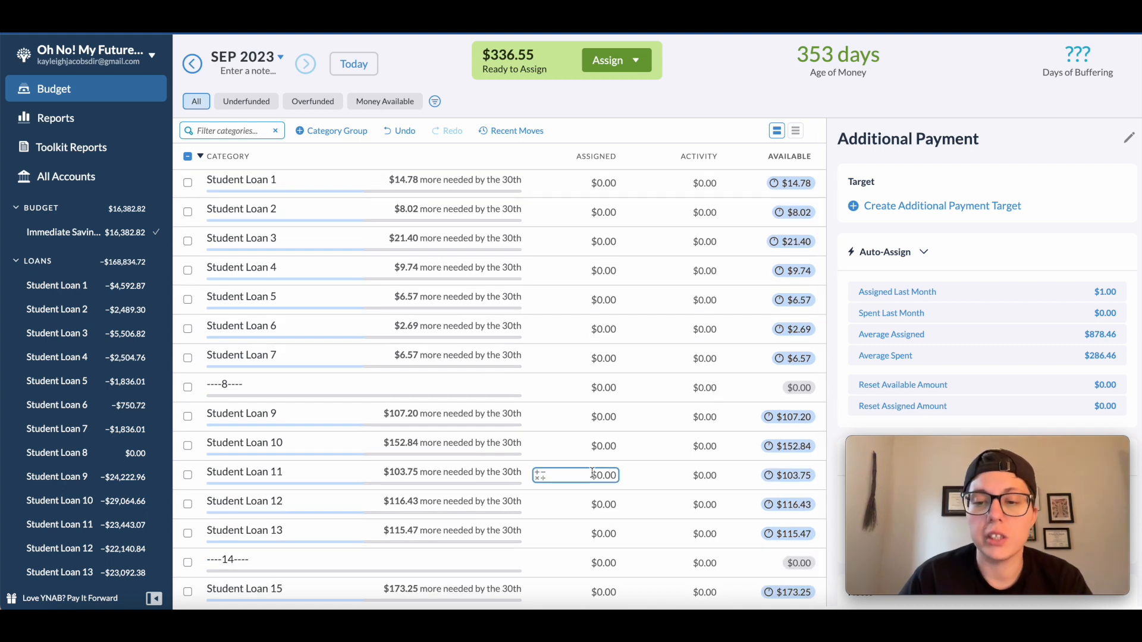
scroll(436, 301, "up", 2)
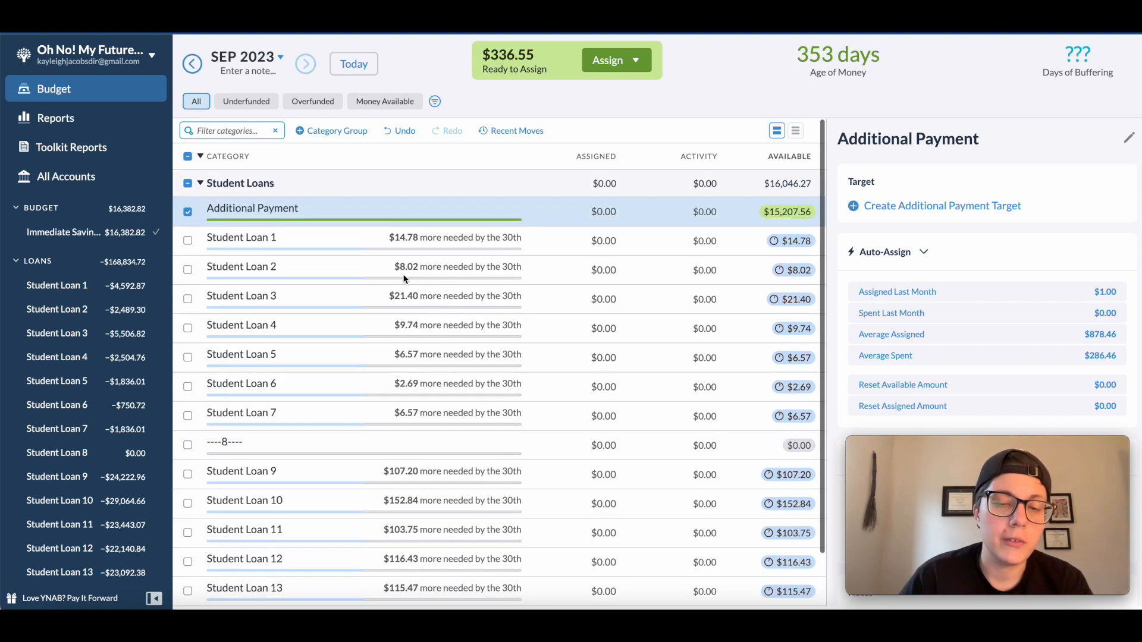
left_click(188, 213)
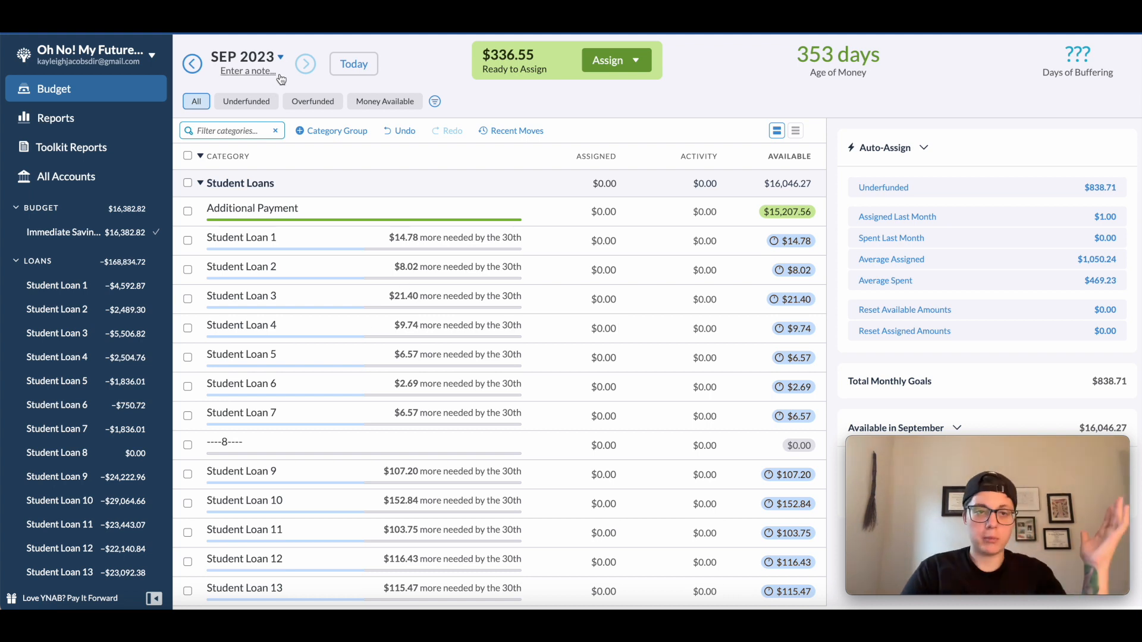
Return to August 2023, add $336.55 to the amount assigned to Additional Payment, and clear the category selection
left_click(193, 63)
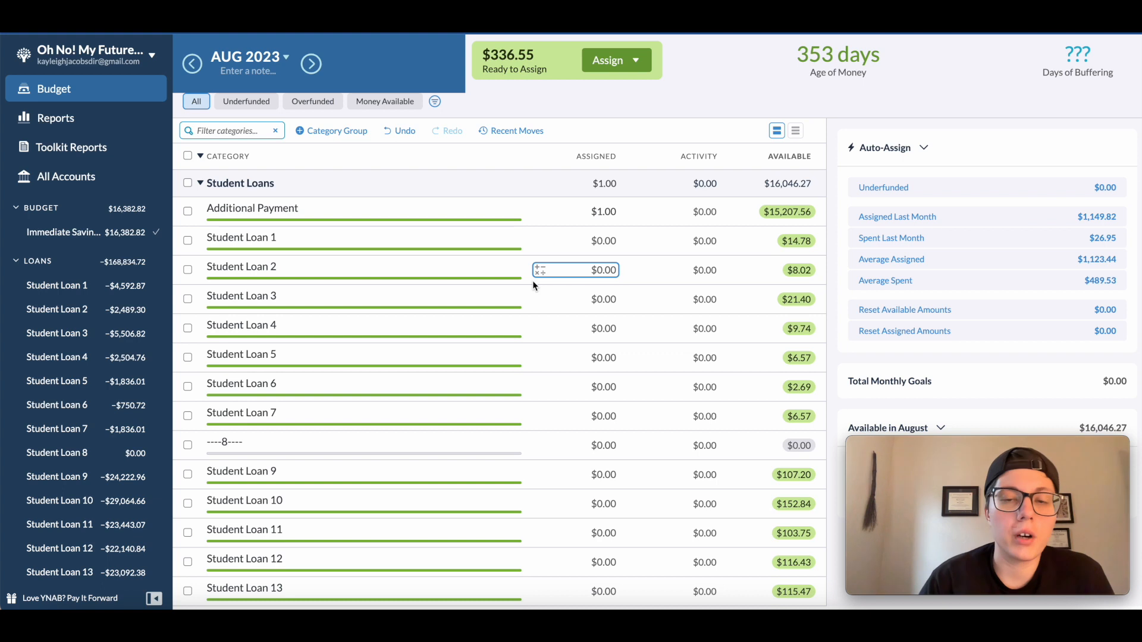
left_click(612, 214)
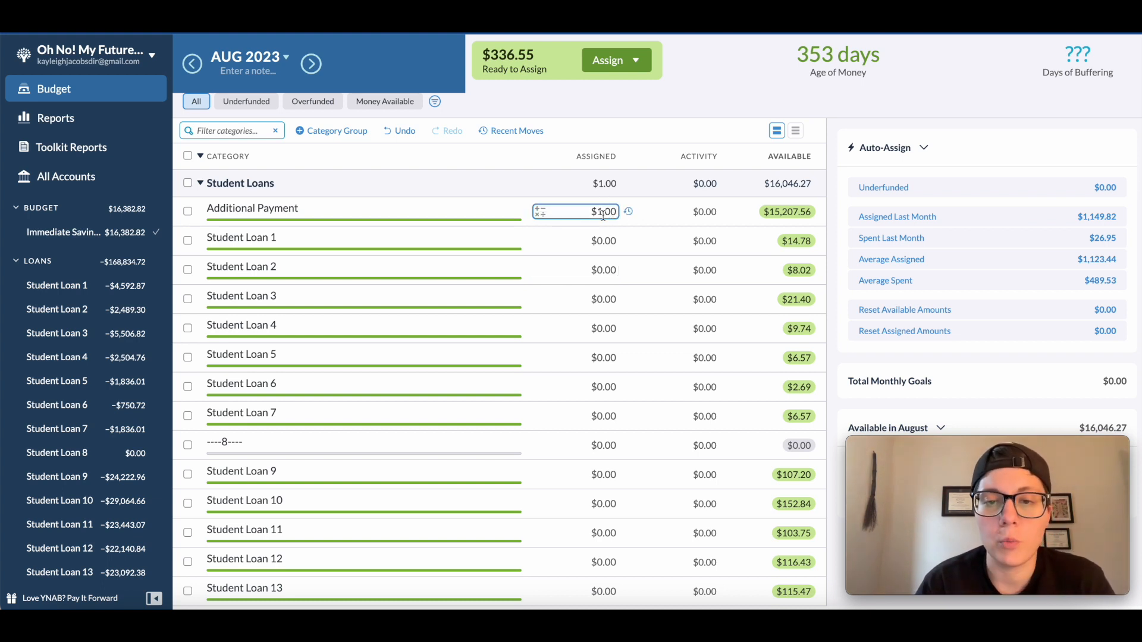
left_click(611, 213)
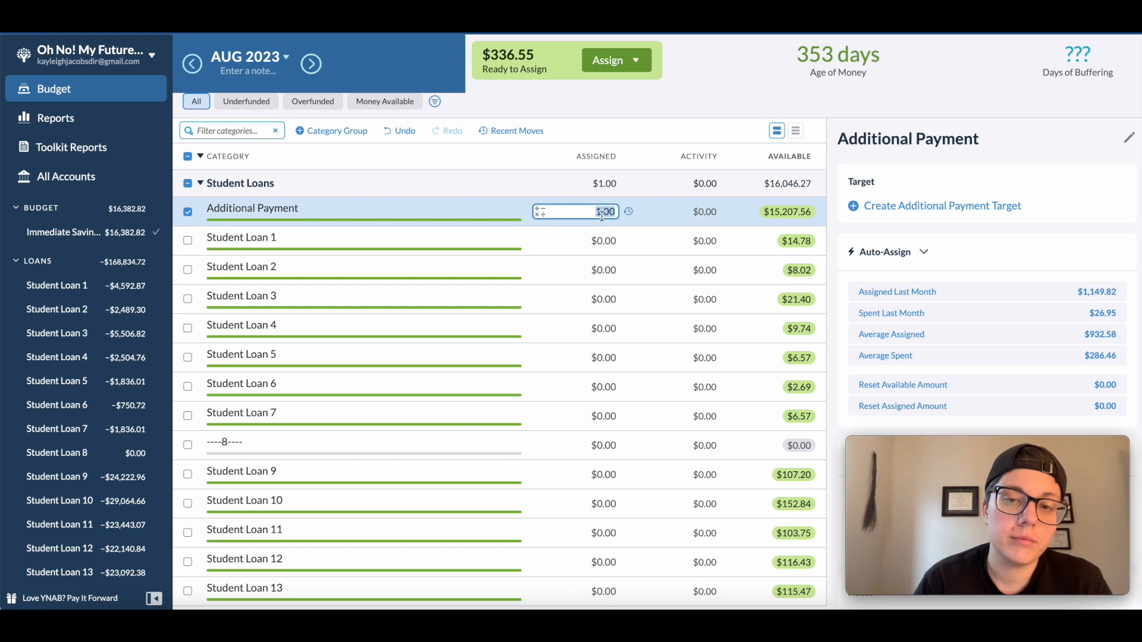
type("+336.55")
key("Return")
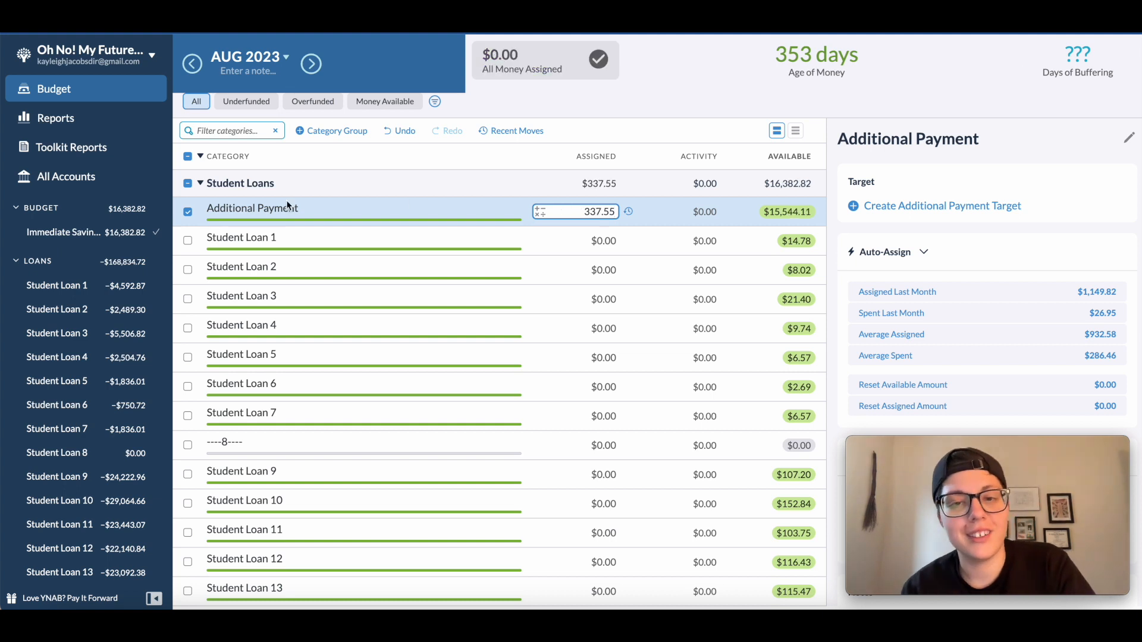
left_click(188, 214)
left_click(189, 214)
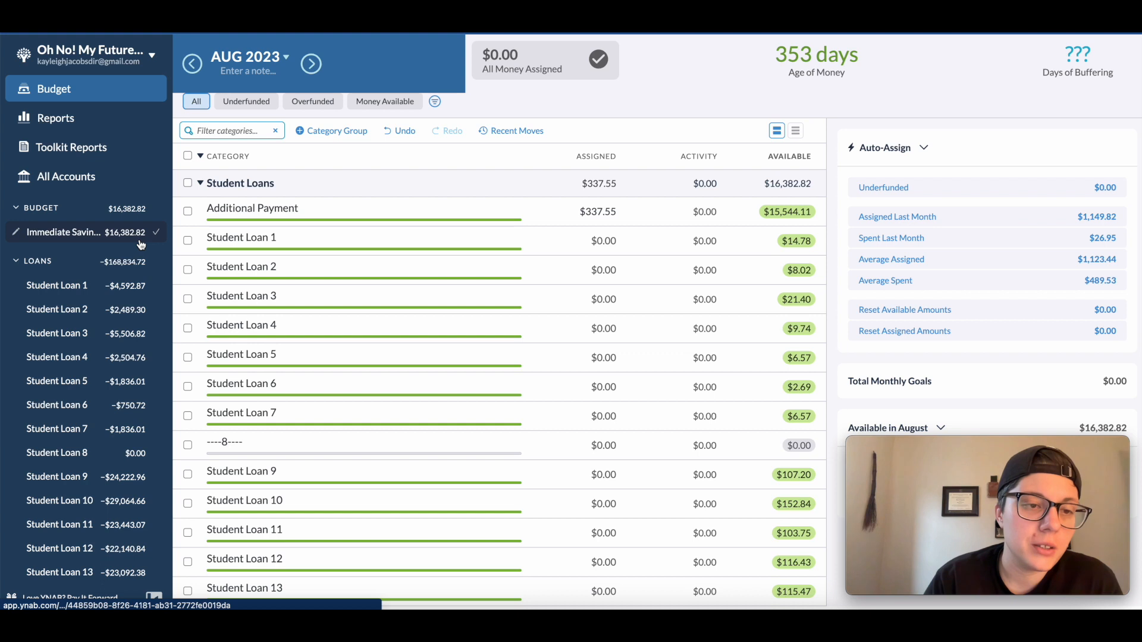
Open the Calculator and move its window clear of the budget
left_click(847, 619)
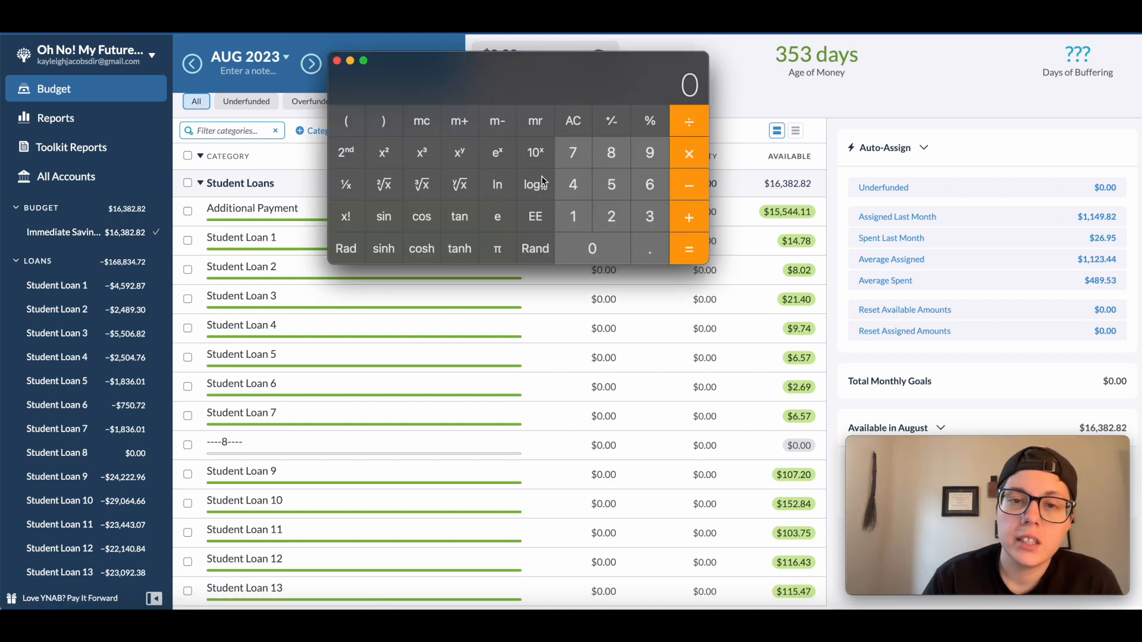
left_click_drag(486, 51, 1011, 0)
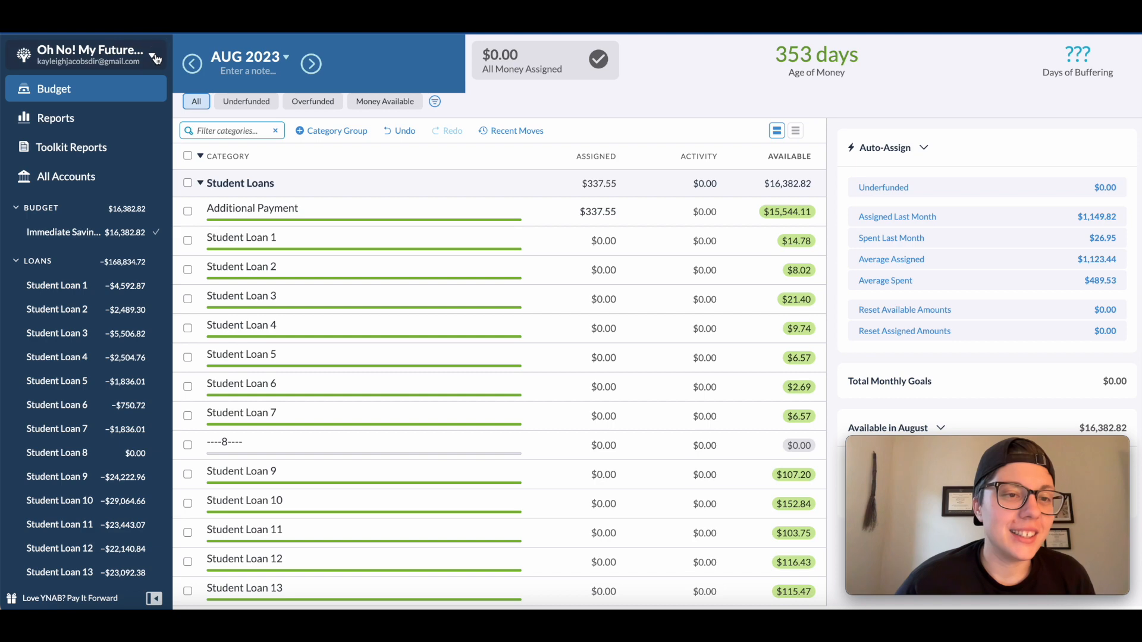
Switch to the "Party City" budget and open its 360 Checking account
left_click(125, 53)
mouse_move(132, 110)
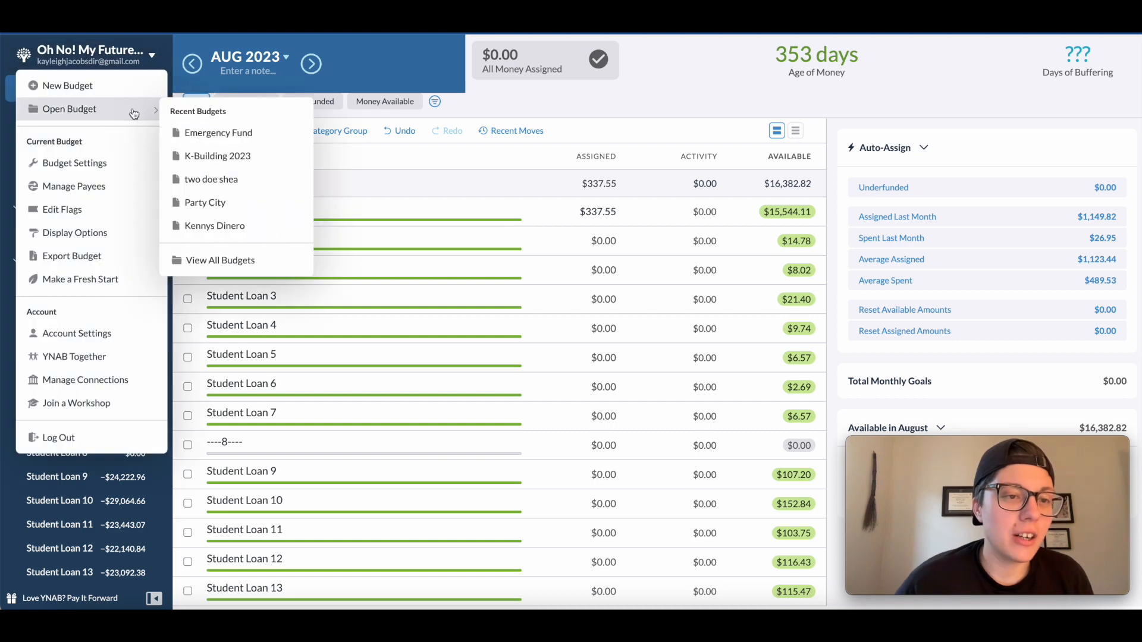
left_click(226, 204)
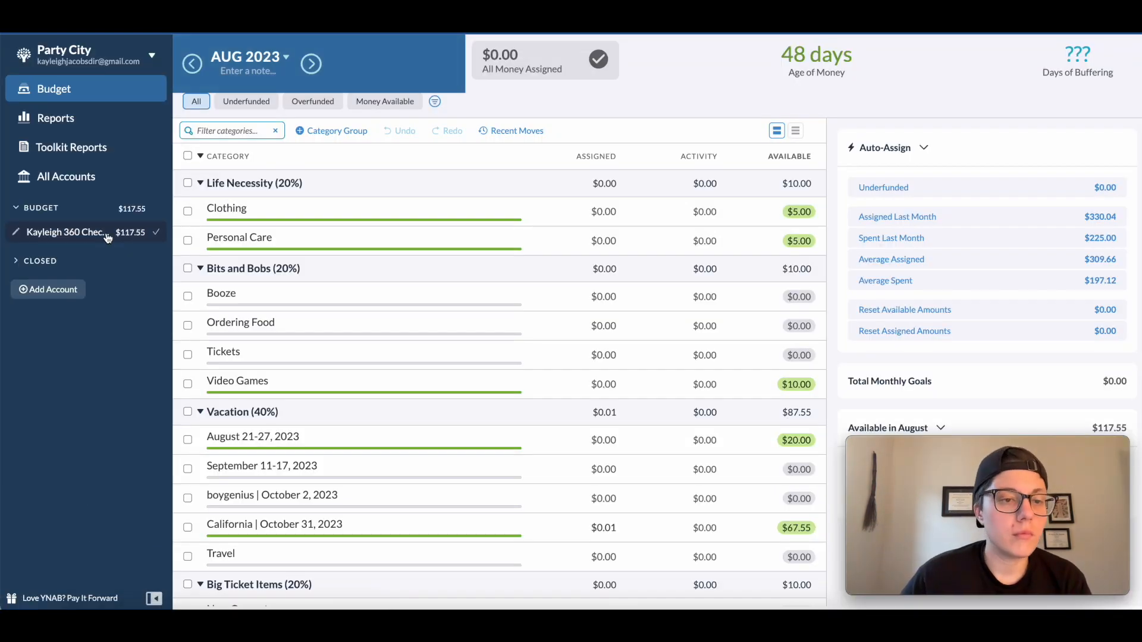
left_click(287, 183)
Set the payee of the new 08/04/2023 $50.00 inflow to Main Checking and approve it as Inflow: Ready to Assign
left_click(334, 221)
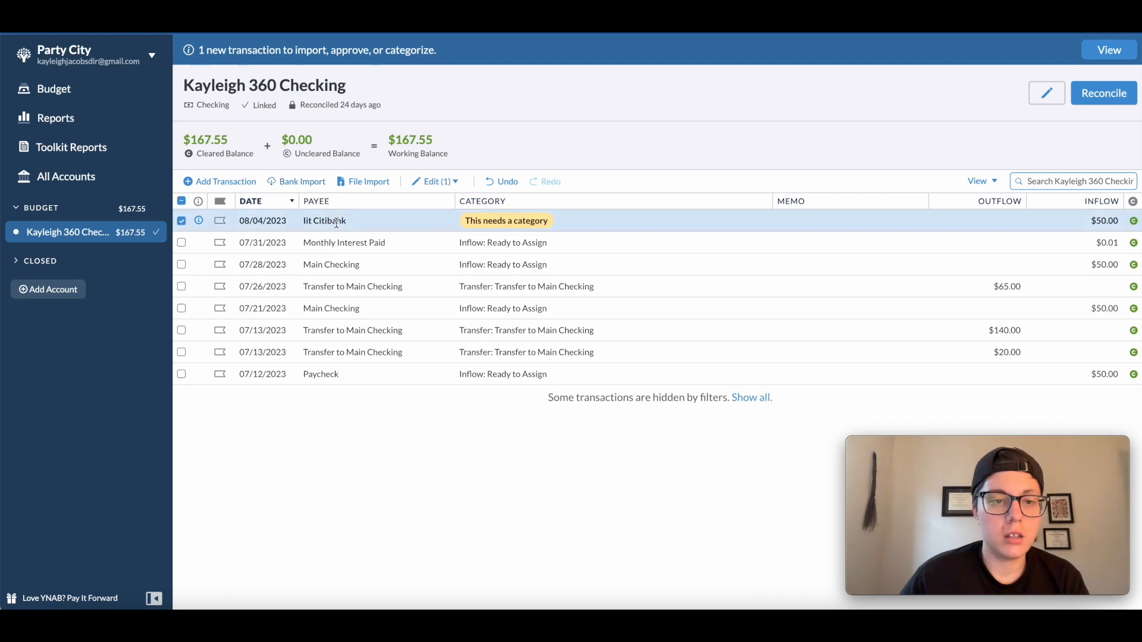
left_click(334, 222)
type("Main")
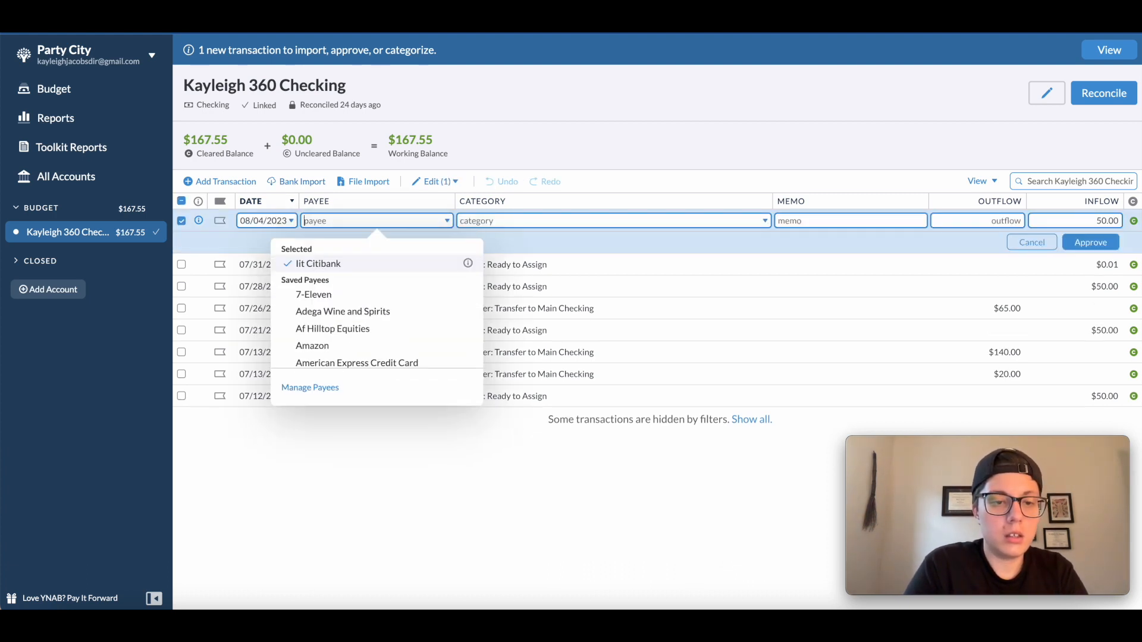
key("Return")
left_click(1099, 245)
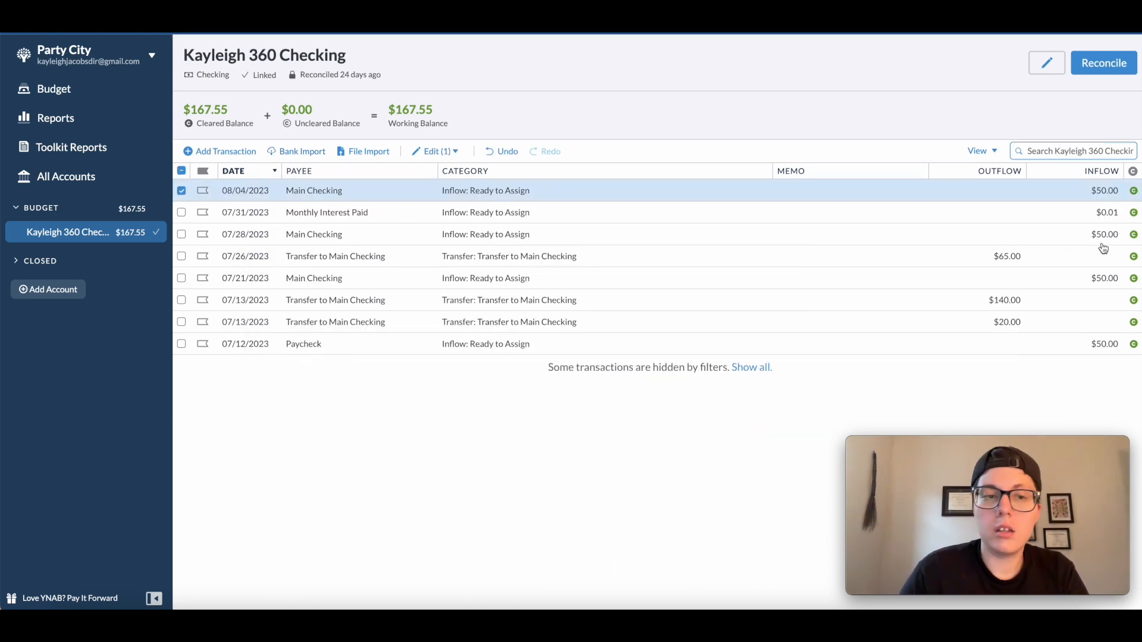
Return to the August 2023 budget, assign $45.00 to Tickets in Bits and Bobs, and clear the category selection
left_click(22, 94)
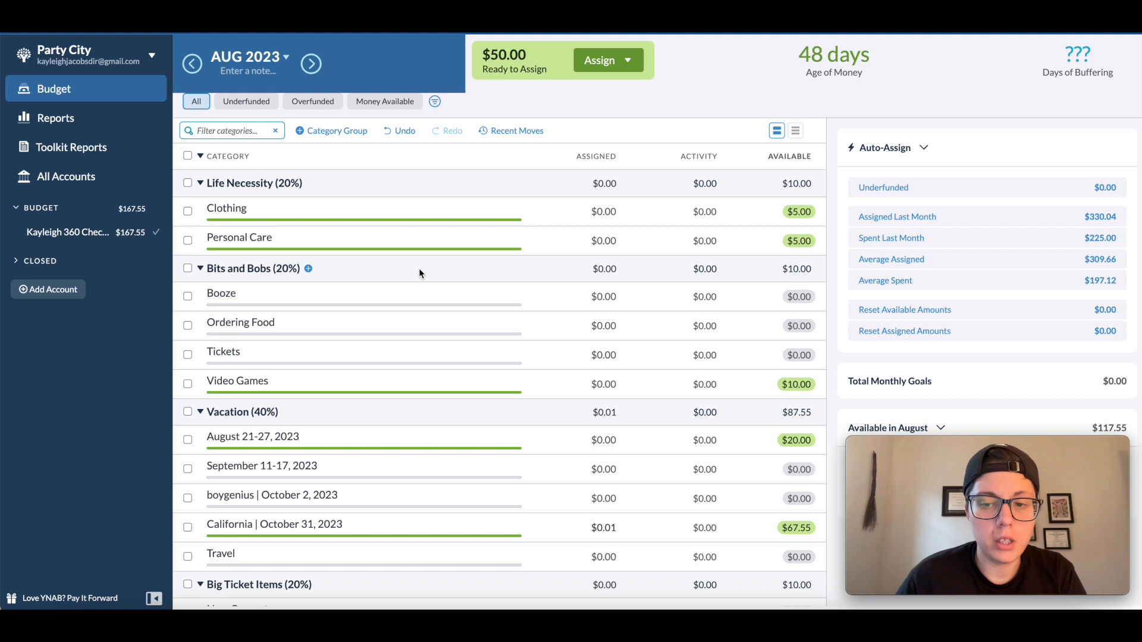
scroll(419, 273, "down", 1)
scroll(420, 270, "down", 2)
scroll(419, 270, "up", 3)
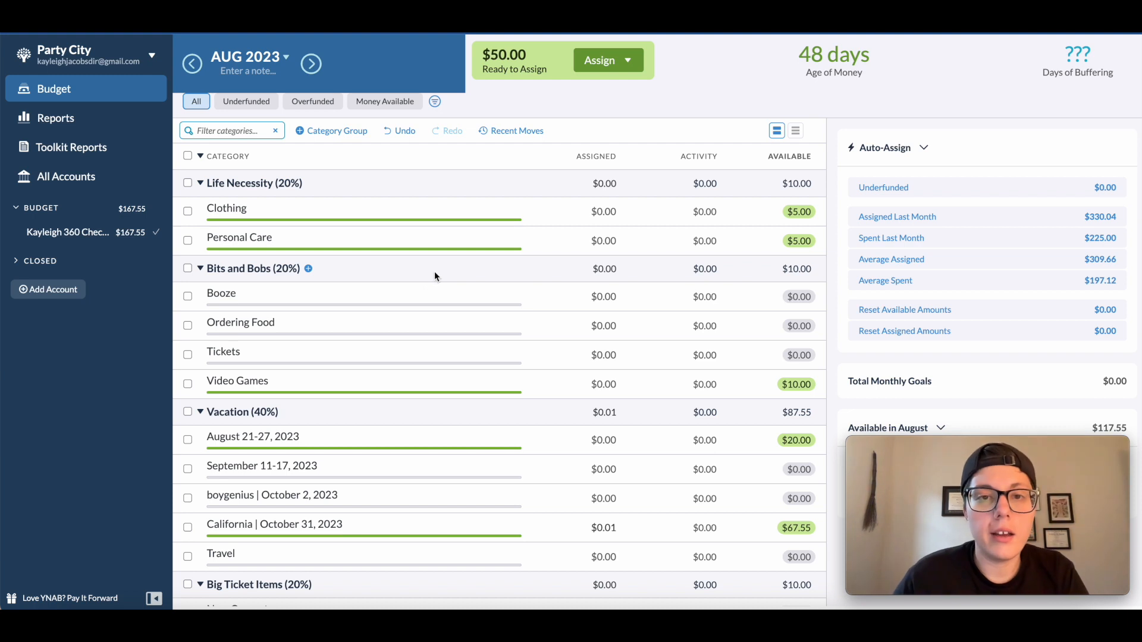
scroll(434, 270, "down", 1)
scroll(434, 271, "up", 1)
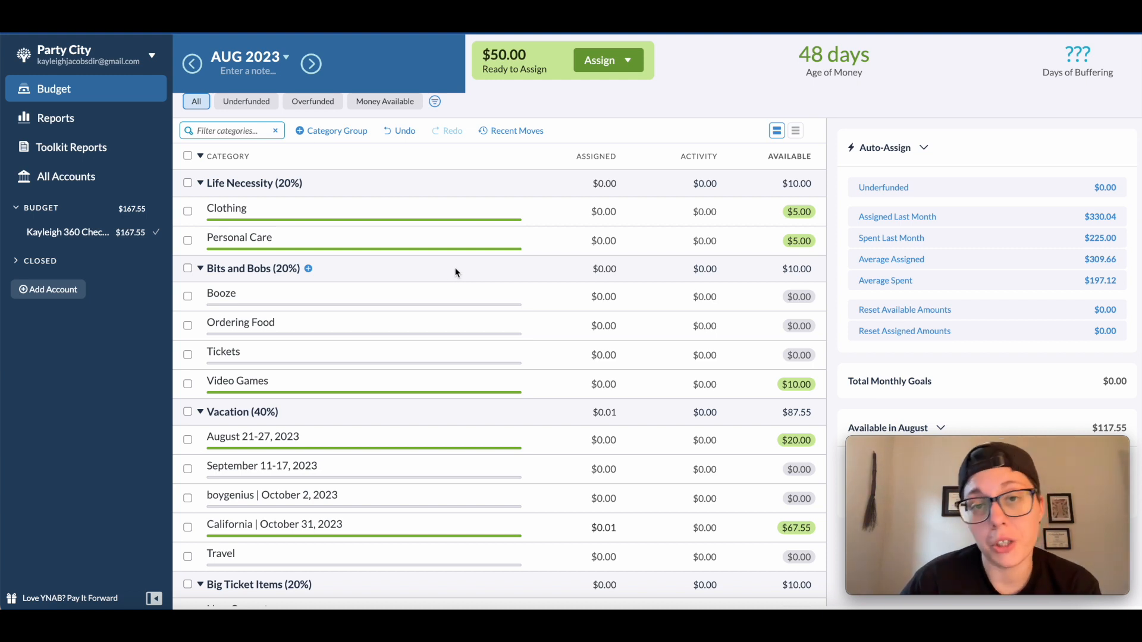
left_click(618, 356)
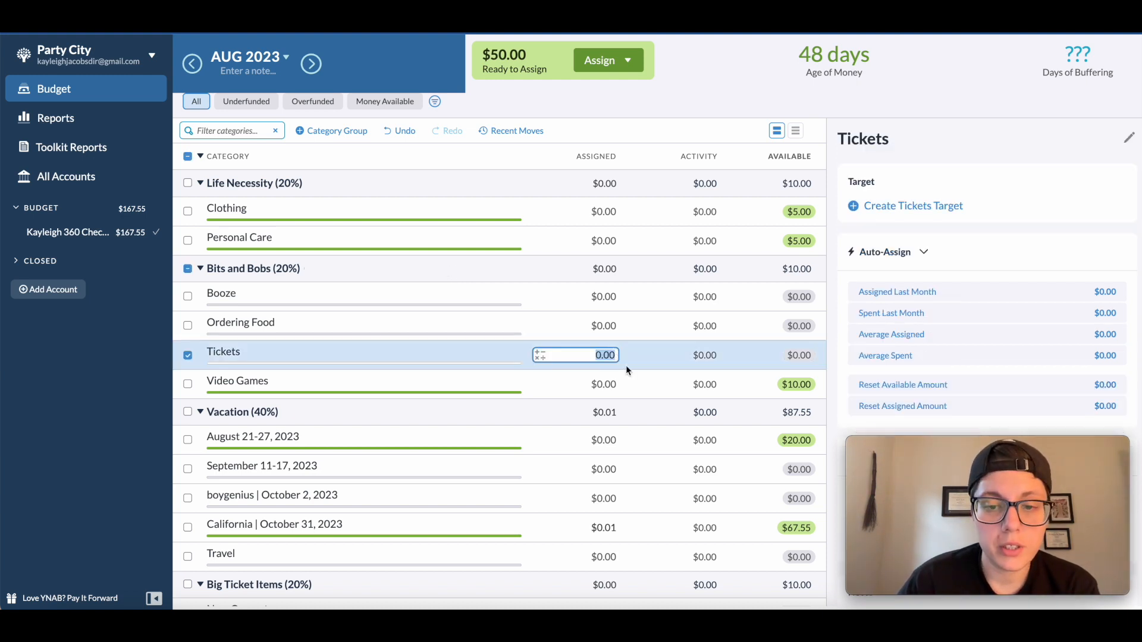
type("+45")
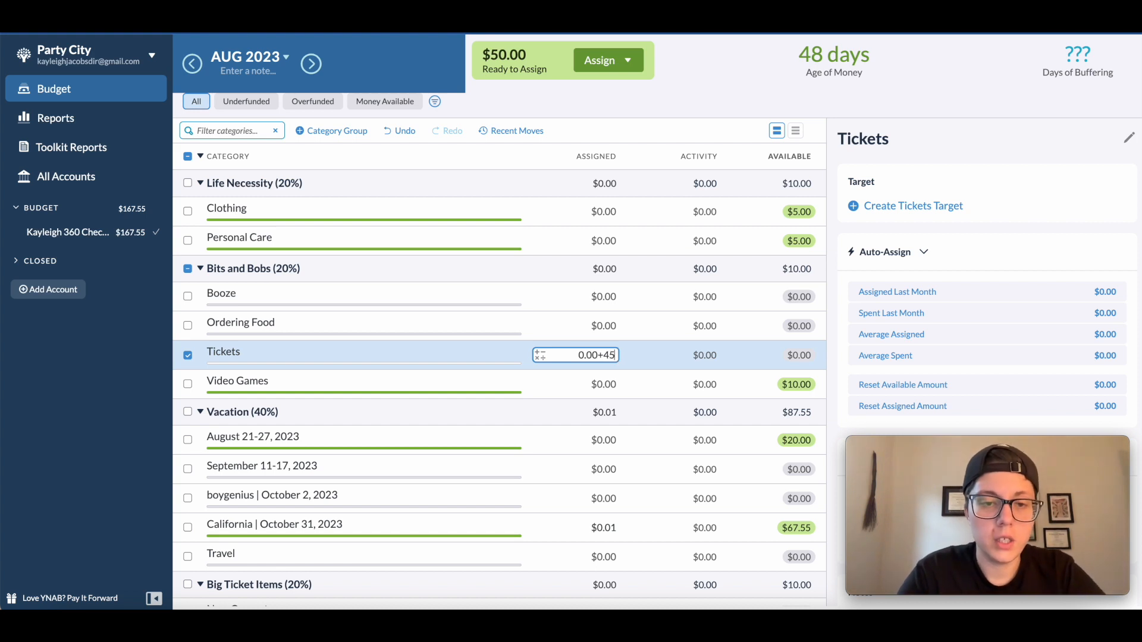
key("Return")
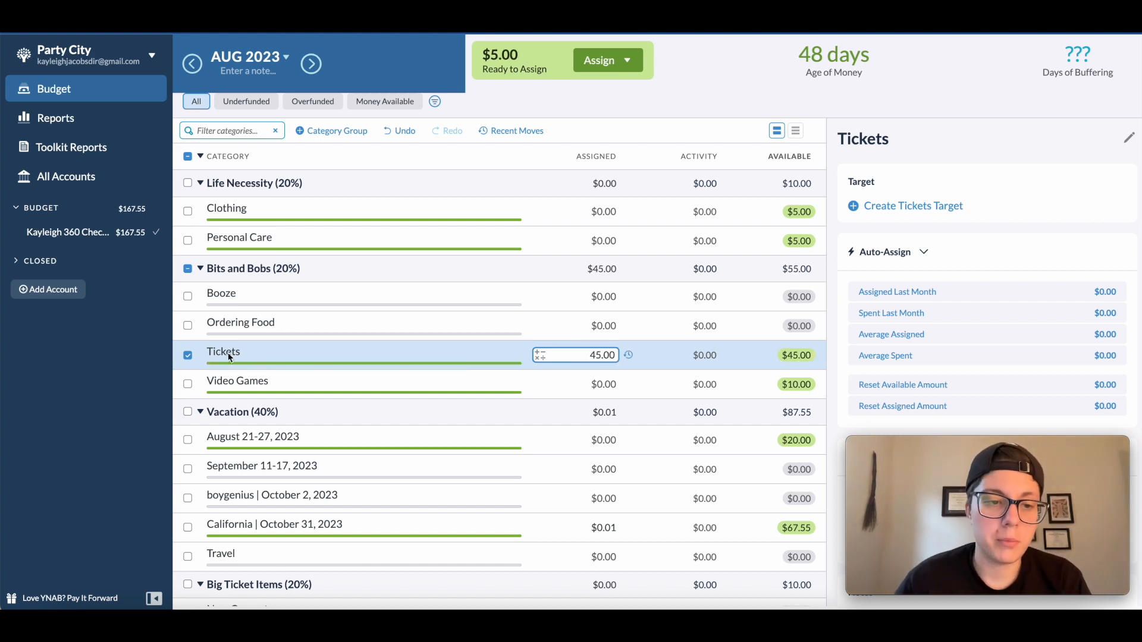
left_click(188, 355)
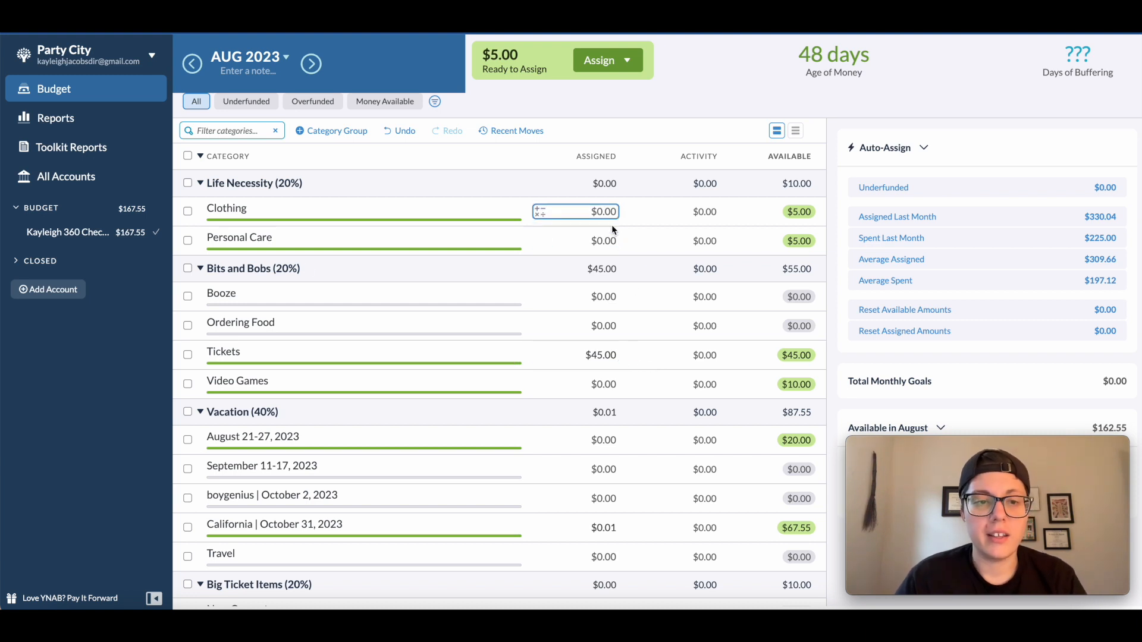
Assign $5.00 to Personal Care in the Life Necessity group and clear the category selection
left_click(613, 241)
type("+5")
key("Return")
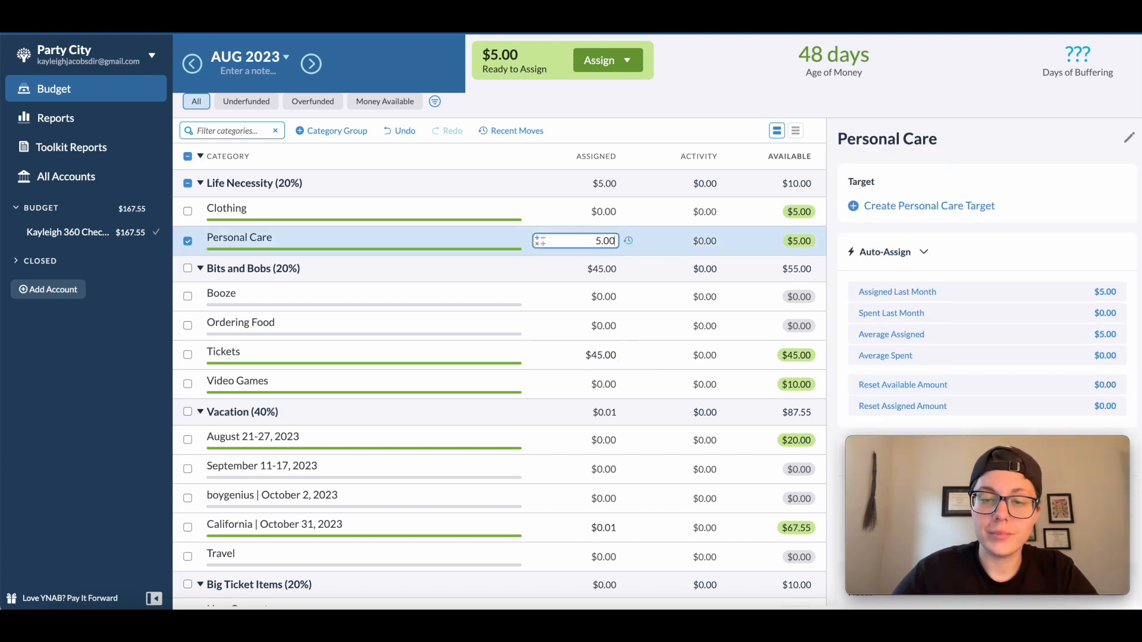
left_click(189, 243)
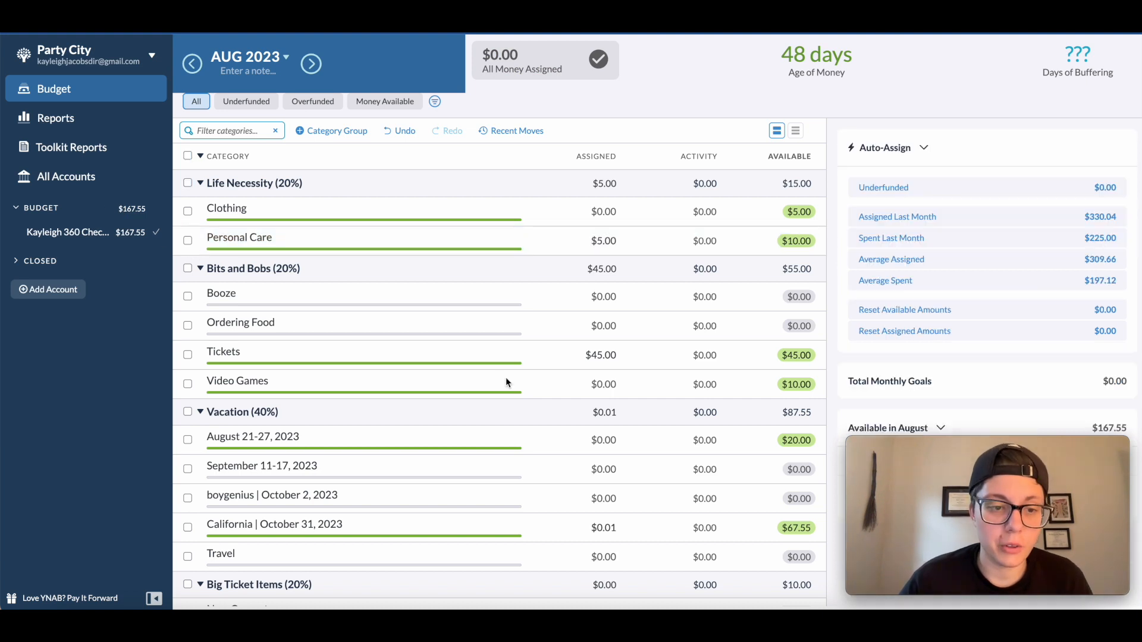
scroll(505, 369, "down", 3)
scroll(507, 367, "up", 3)
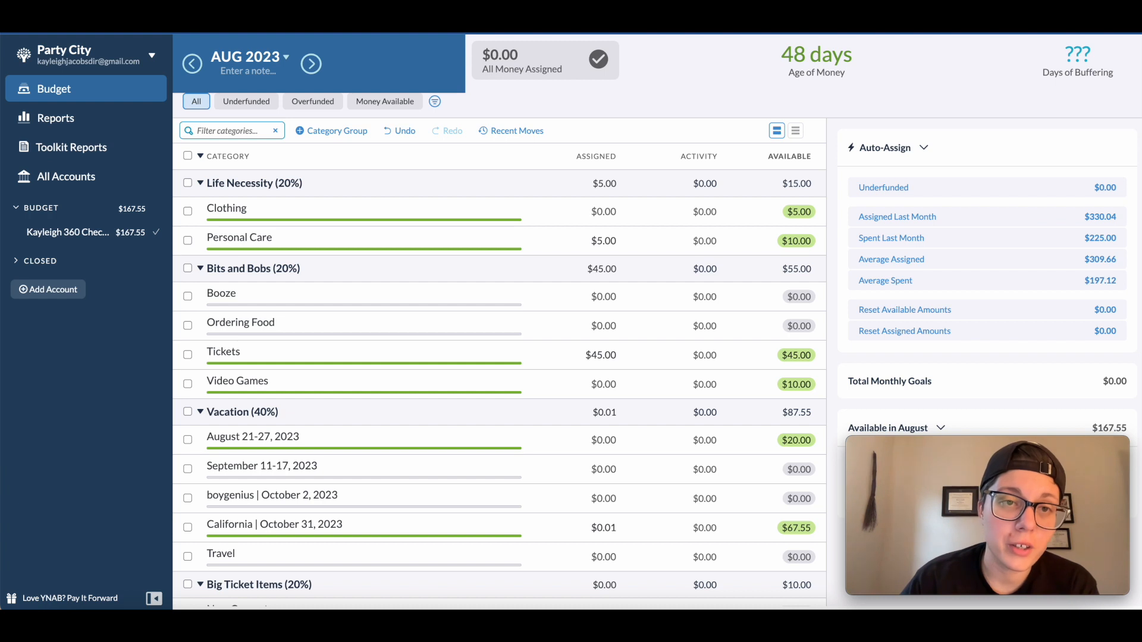
scroll(521, 340, "down", 1)
scroll(521, 340, "up", 1)
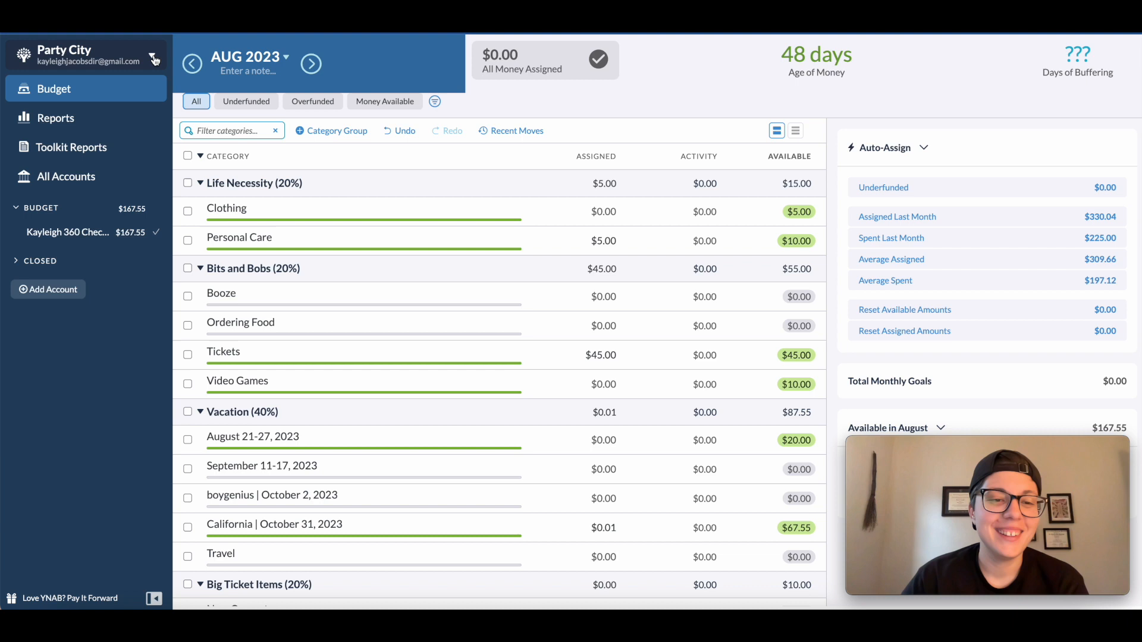
scroll(431, 373, "down", 1)
scroll(432, 373, "up", 1)
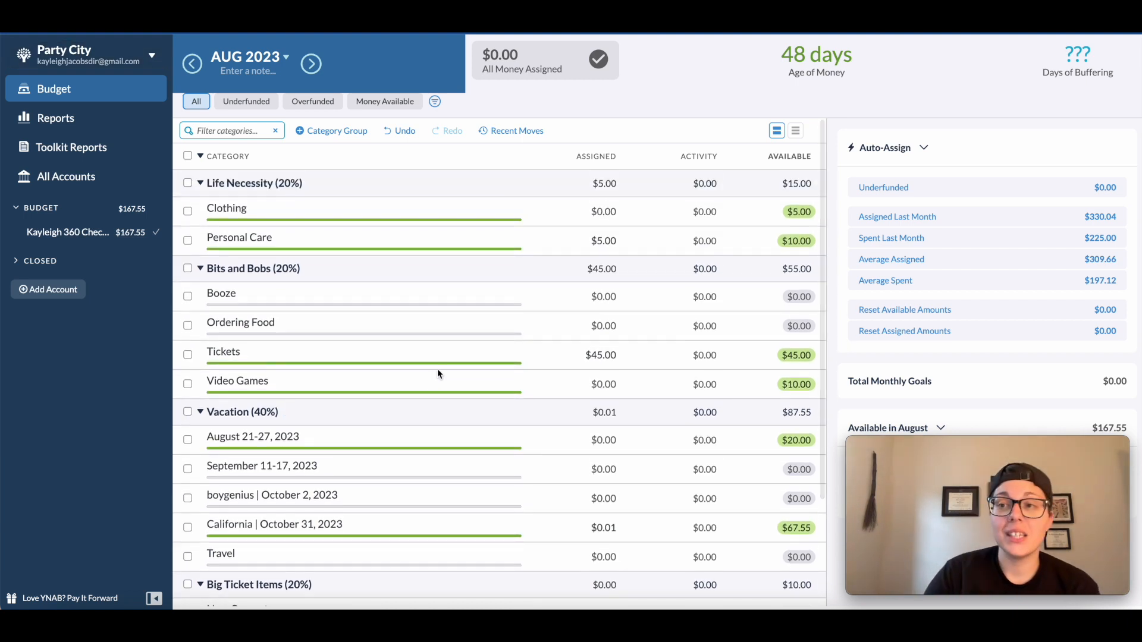